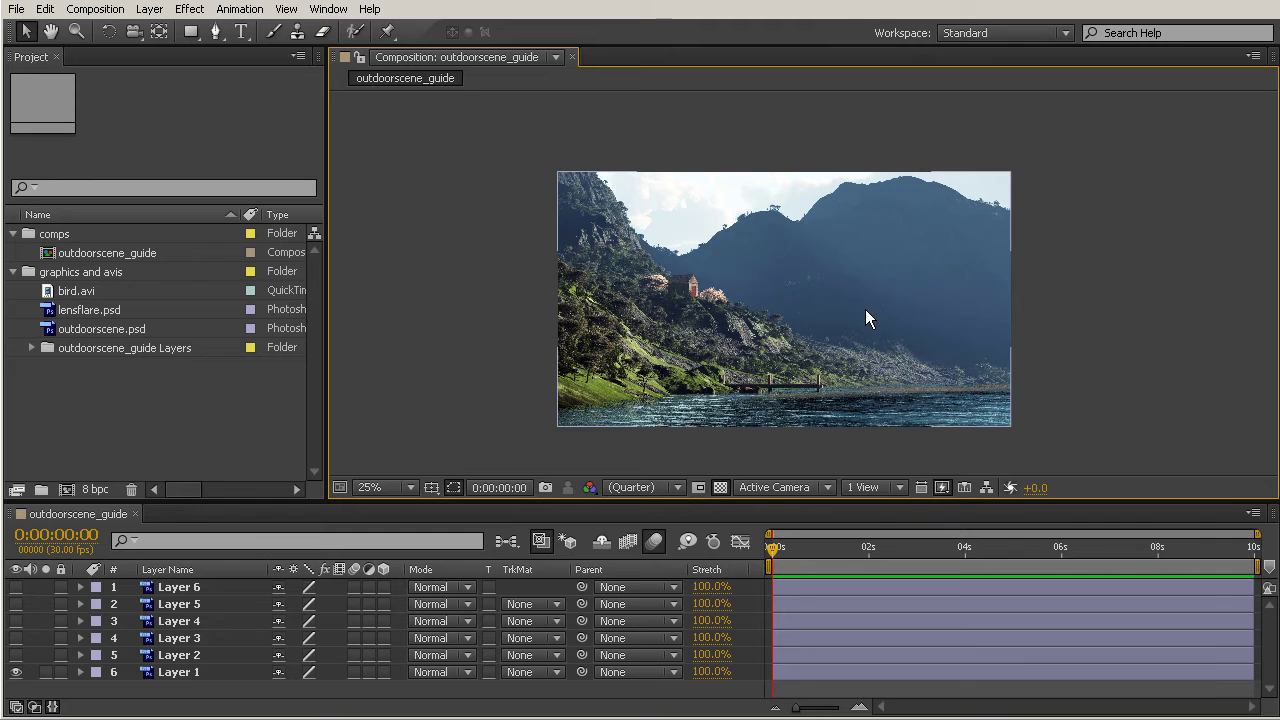
- Switch the Layer 1 scene image off and on, and display the Layer 2 water guide in the outdoorscene_guide composition
left_click_drag(871, 501, 760, 479)
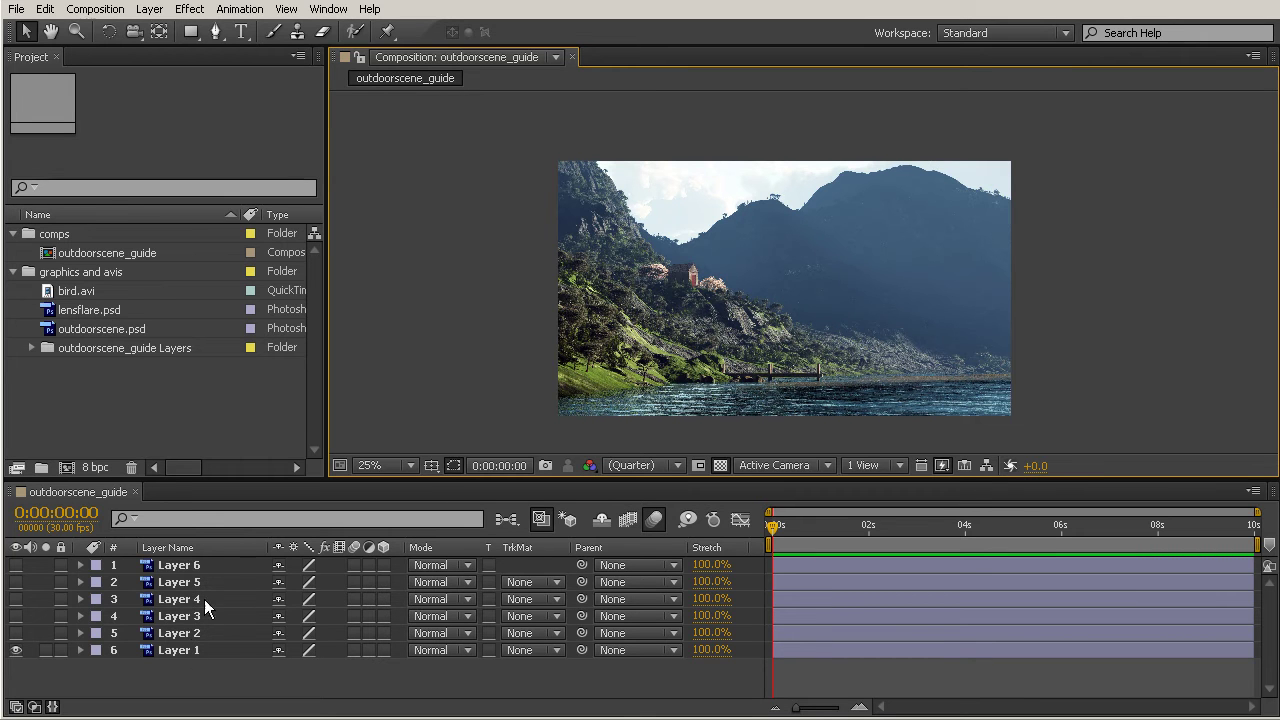
left_click(177, 650)
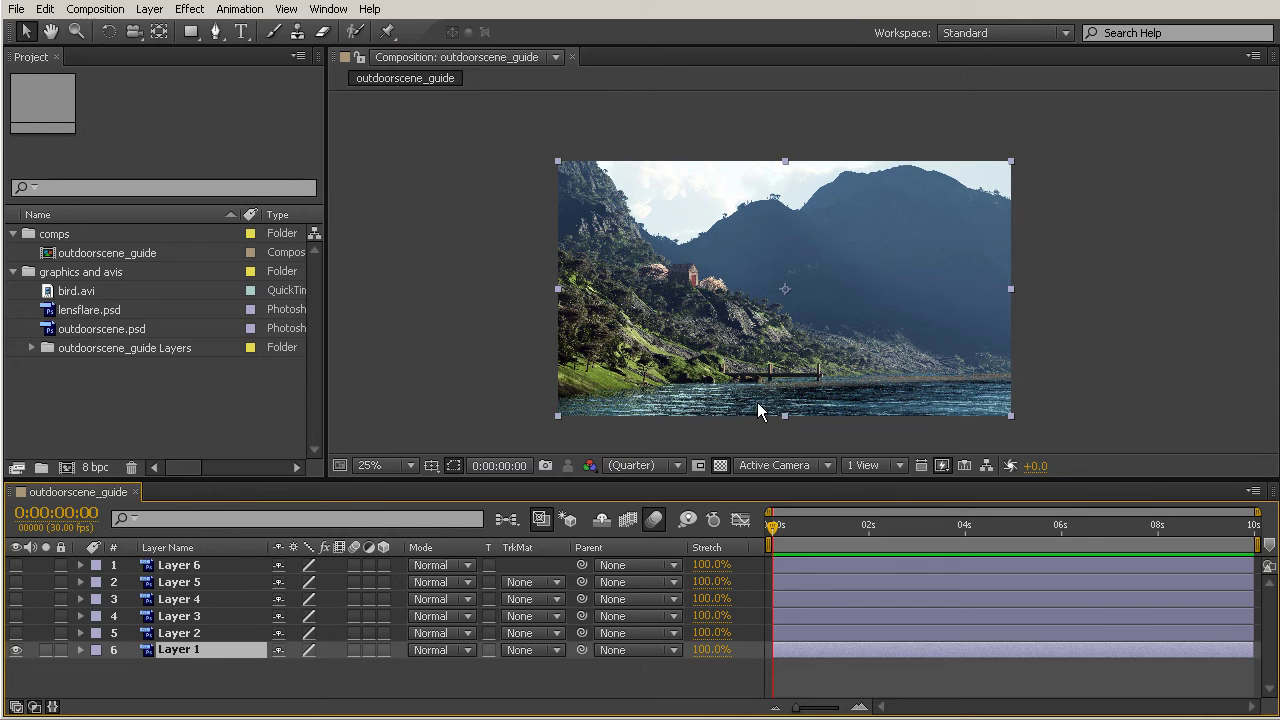
left_click(16, 650)
left_click(16, 650)
left_click(182, 633)
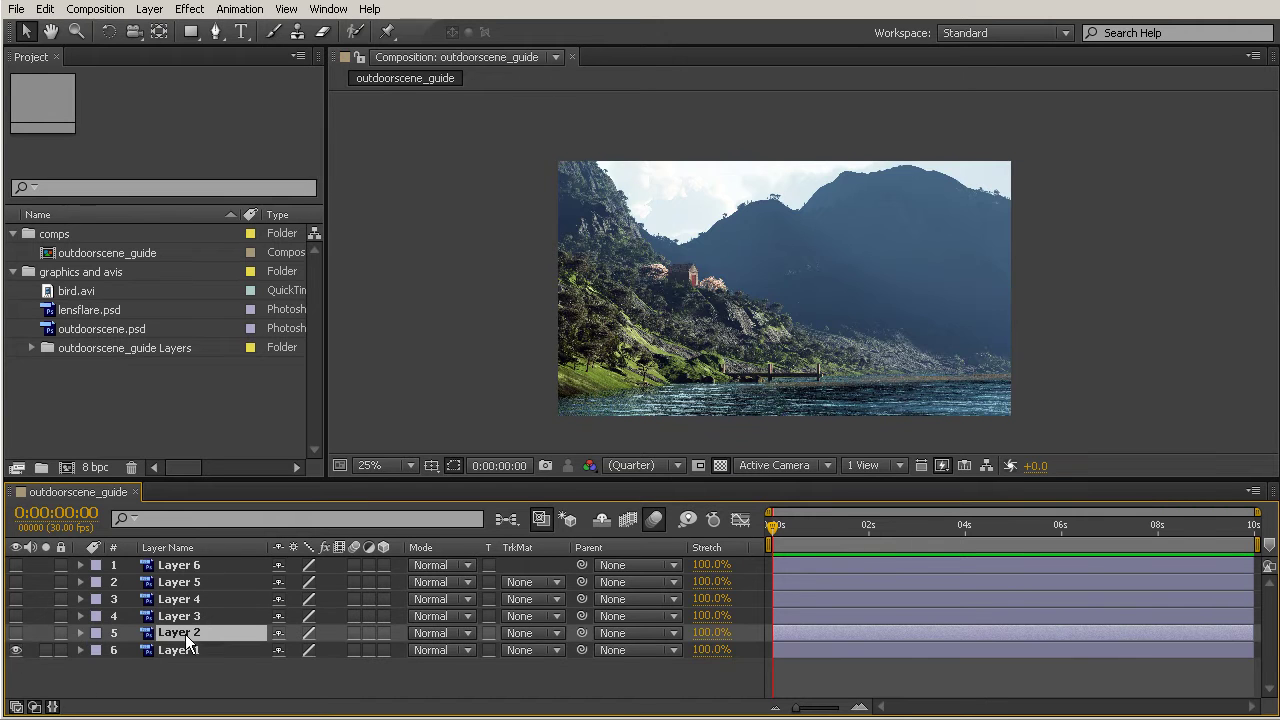
left_click(19, 633)
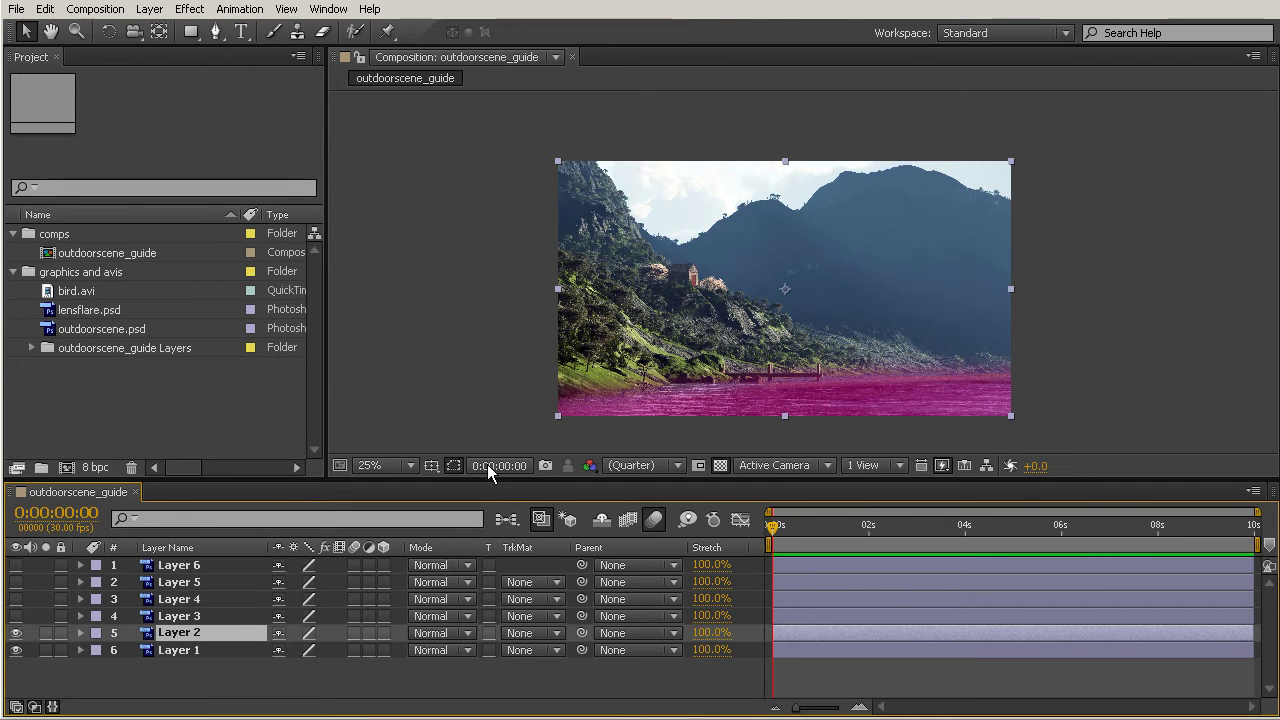
- Compare the Layer 3 foreground hill guide with the Layer 2 water guide by switching their visibility, leaving both shown
left_click(15, 616)
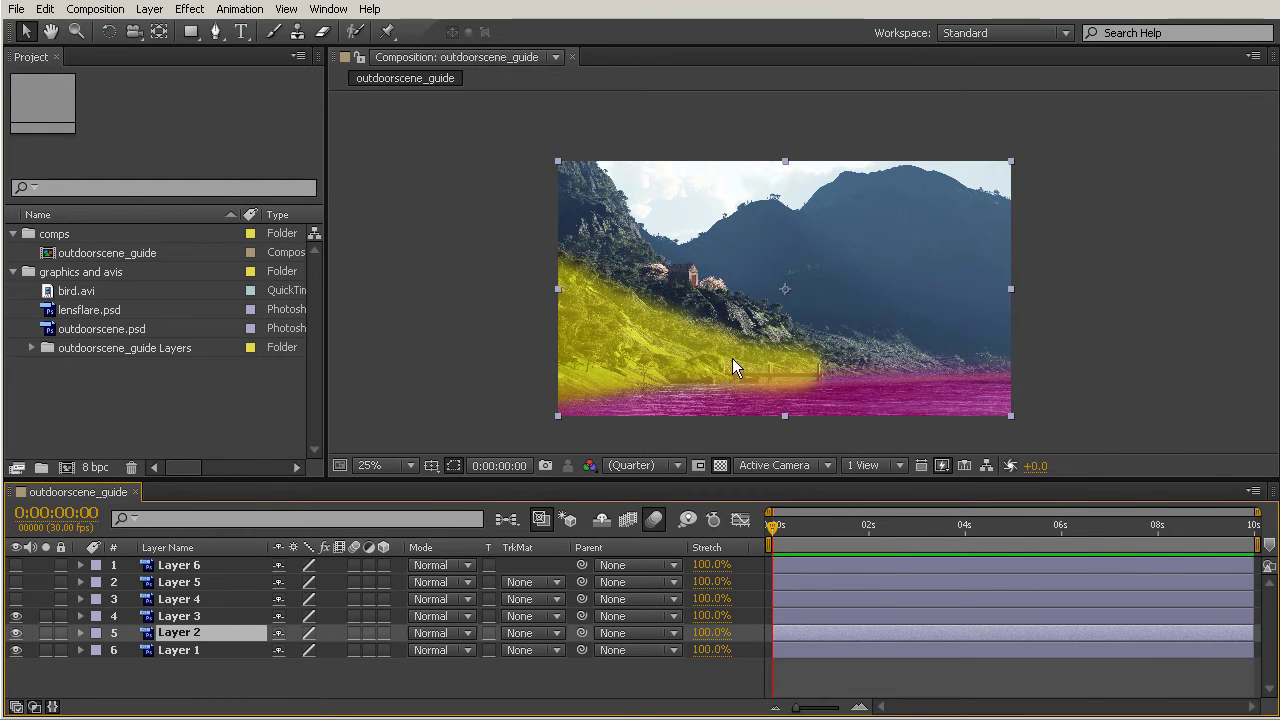
left_click(15, 633)
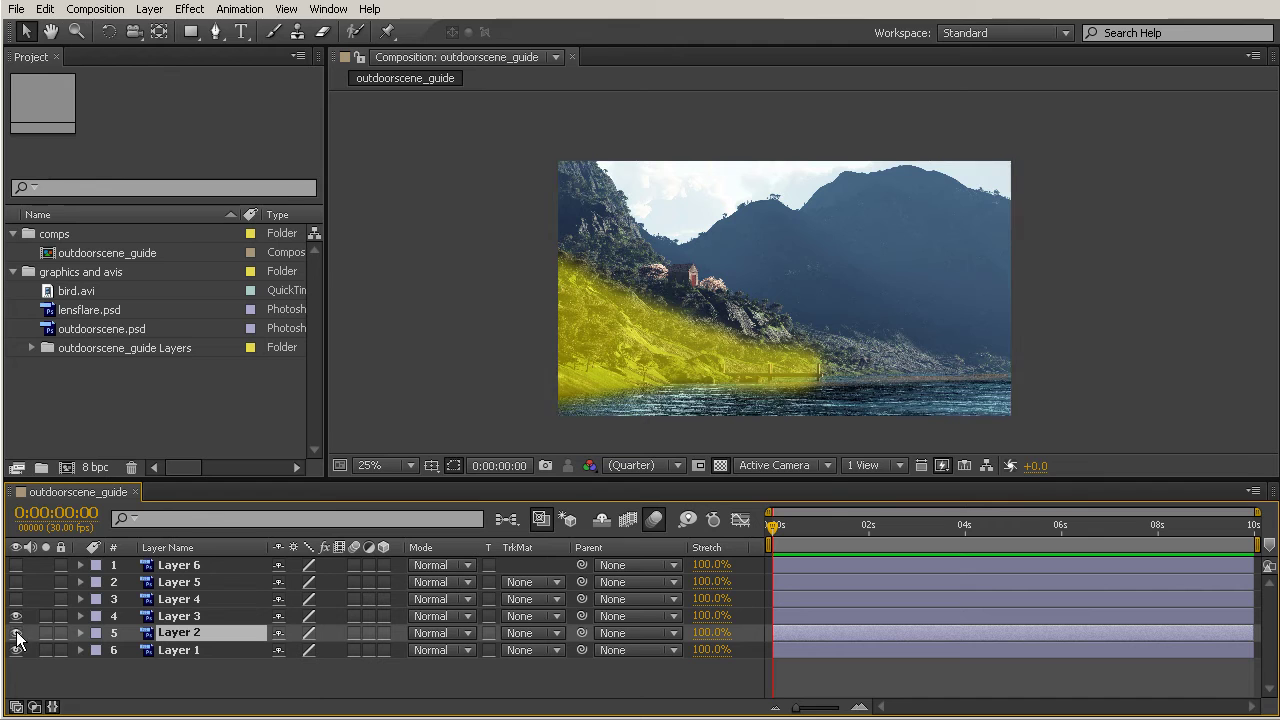
left_click(15, 633)
left_click(15, 616)
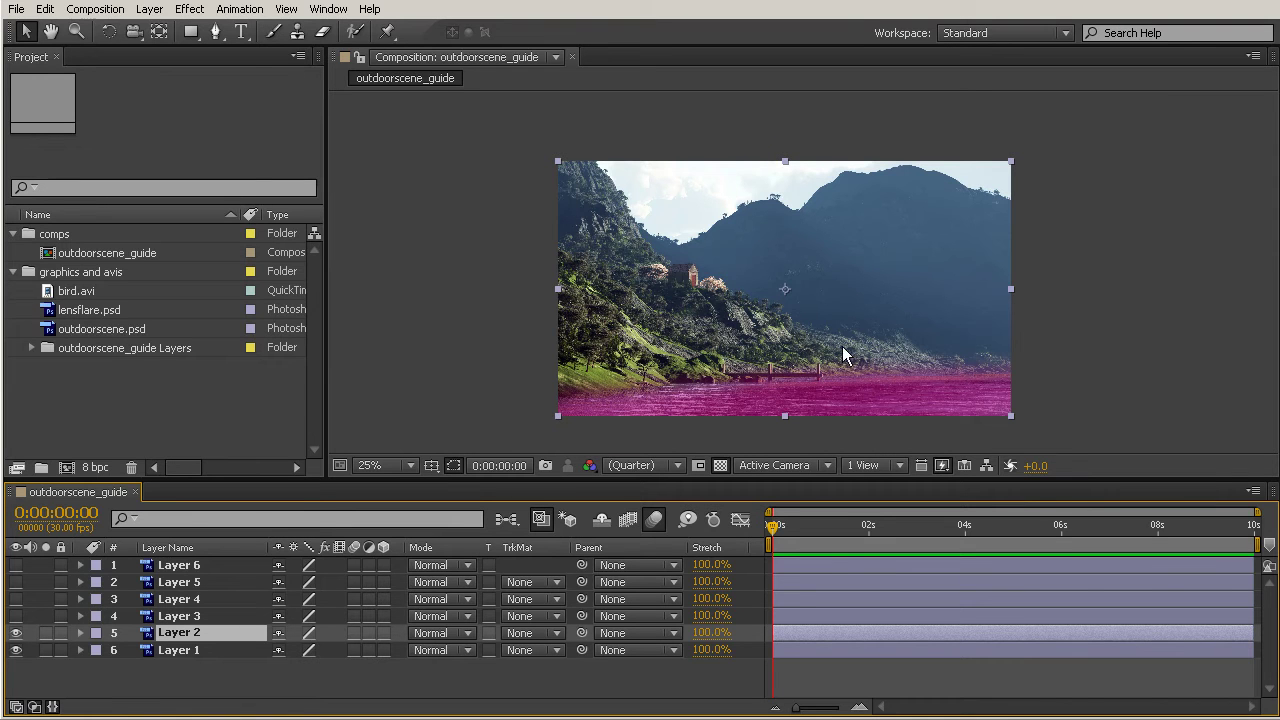
left_click(16, 630)
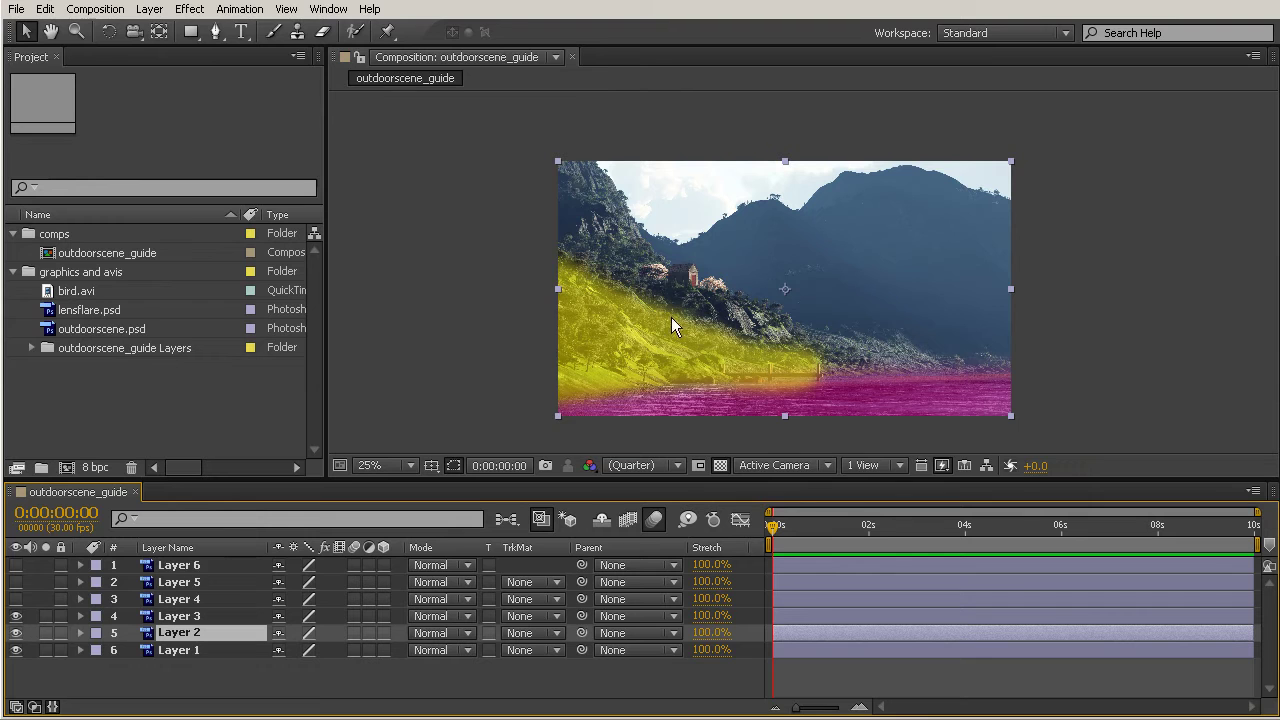
- Display the Layer 4, Layer 5 and Layer 6 guides to examine how the middle hill, far mountain and sky are separated
left_click(16, 599)
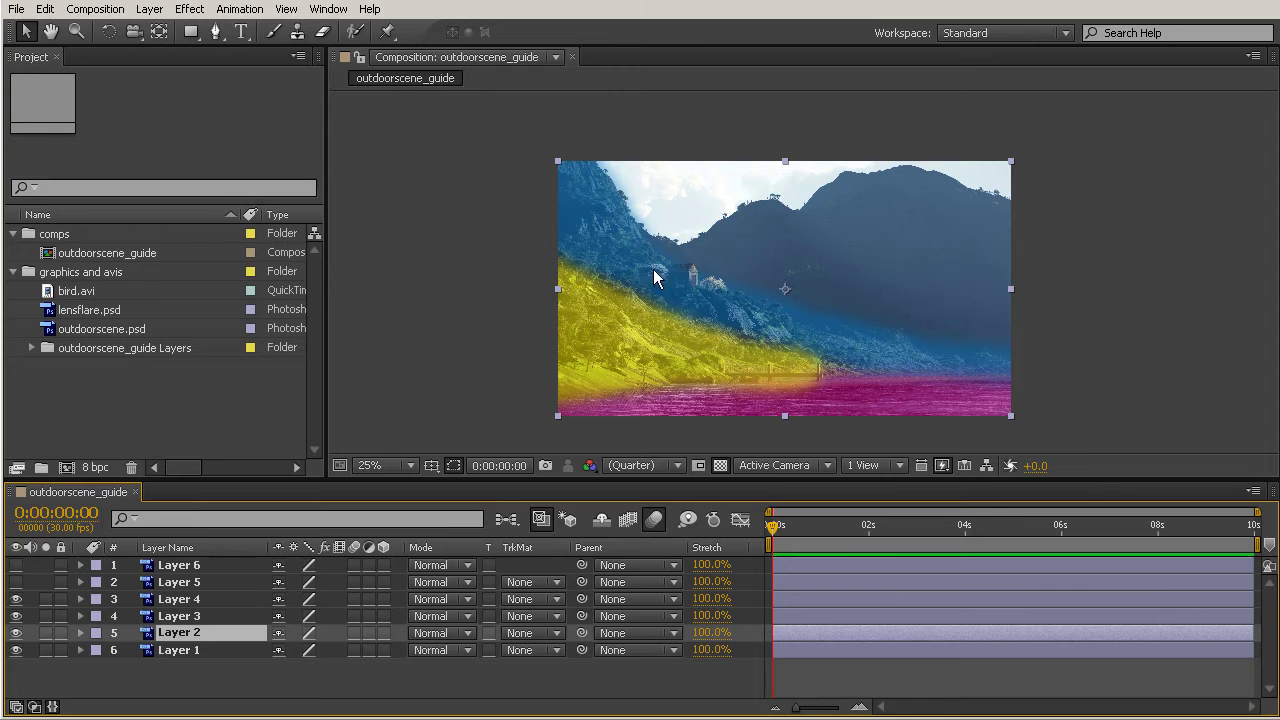
left_click(16, 599)
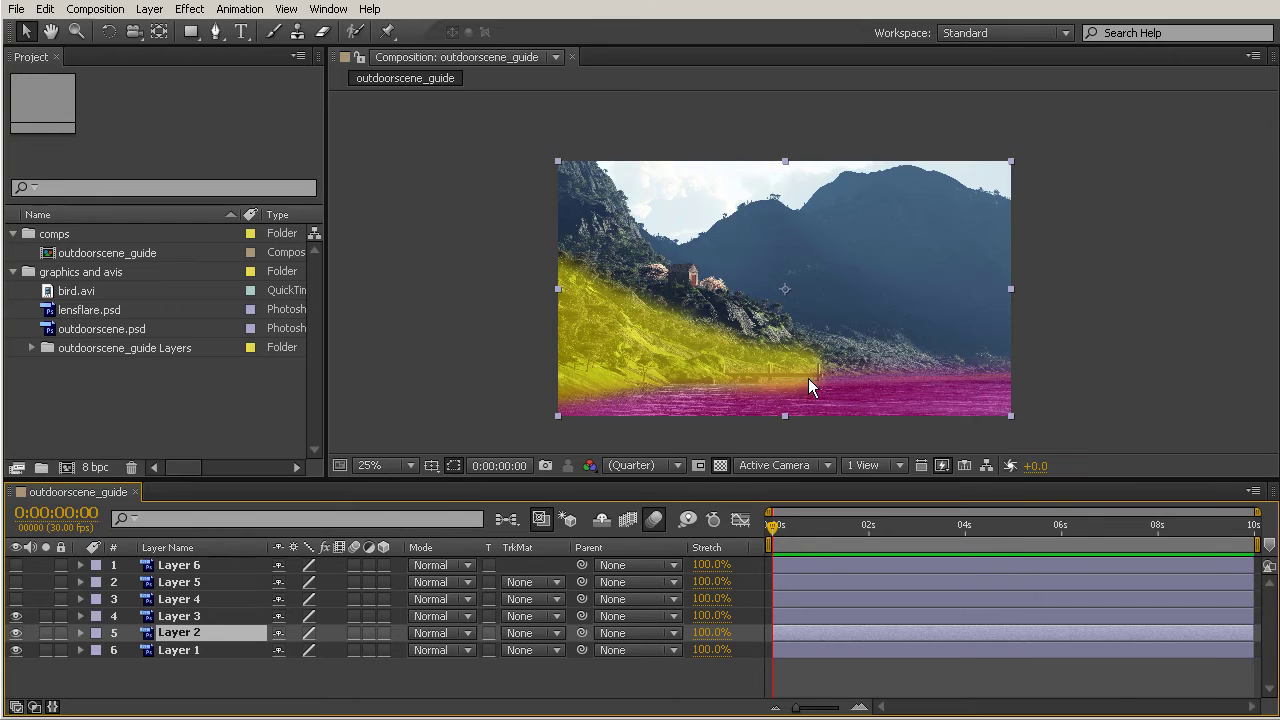
left_click(16, 599)
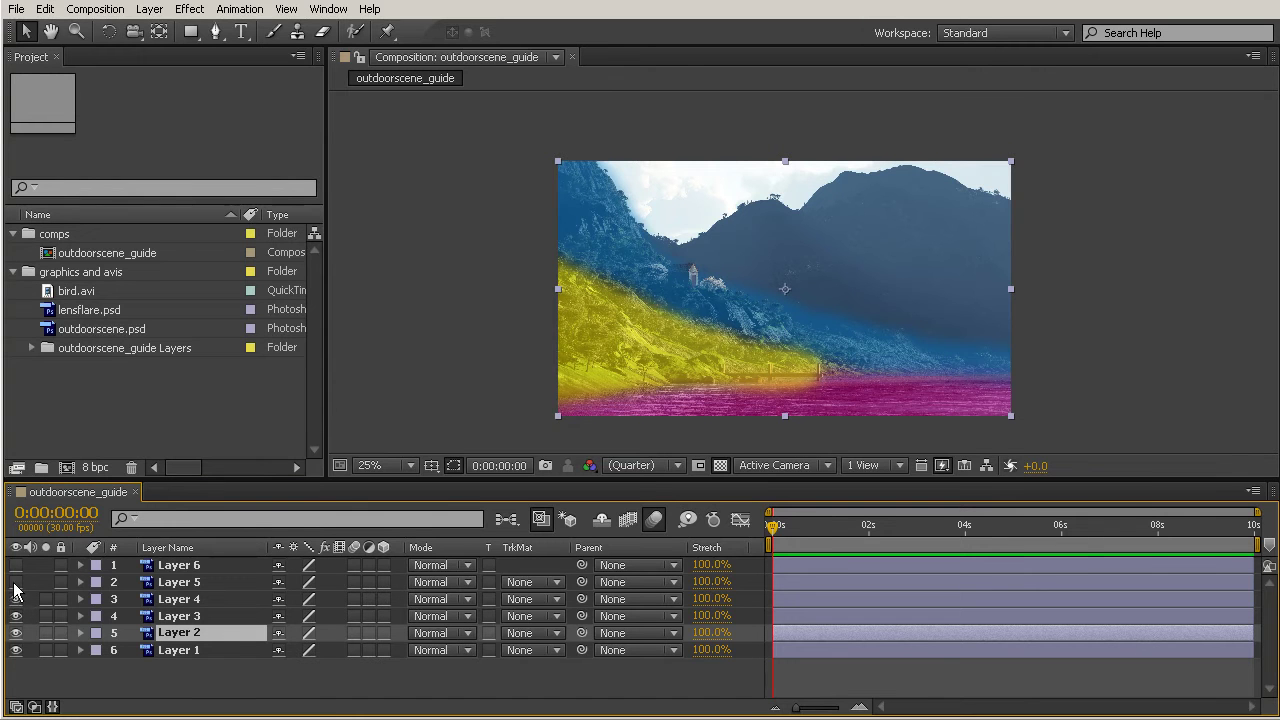
left_click(16, 582)
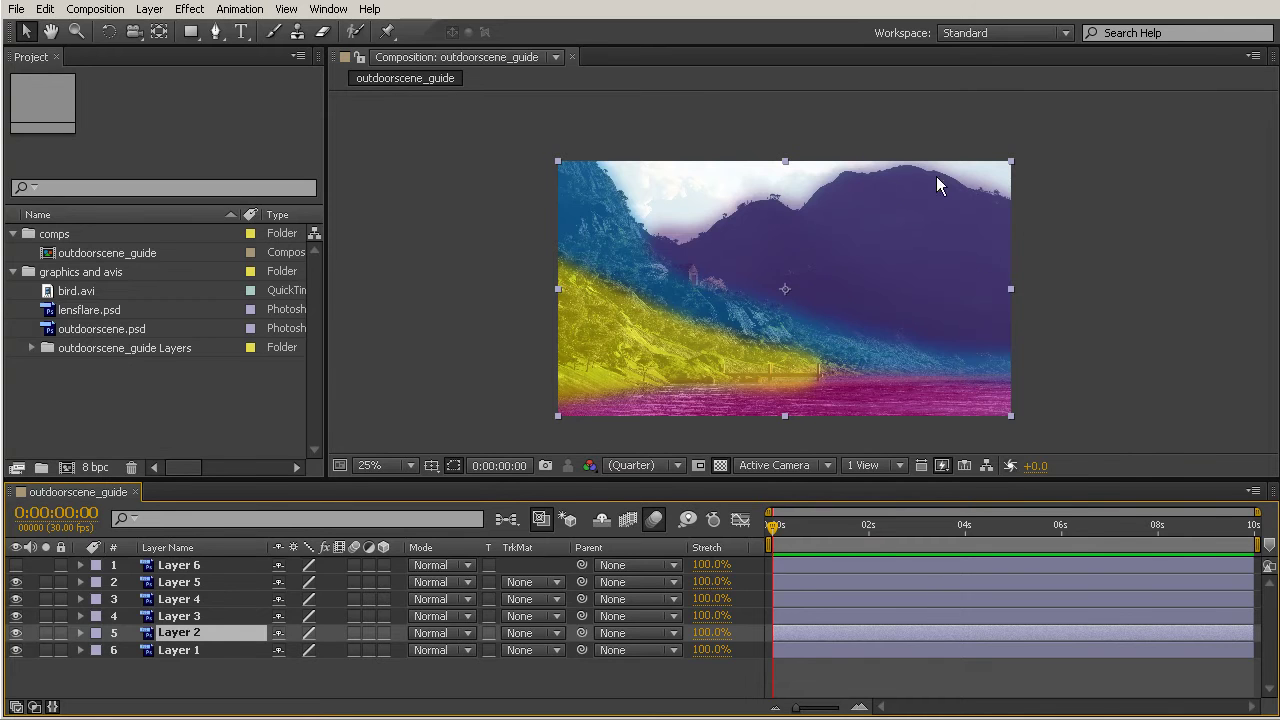
left_click(16, 565)
left_click(16, 566)
left_click(16, 566)
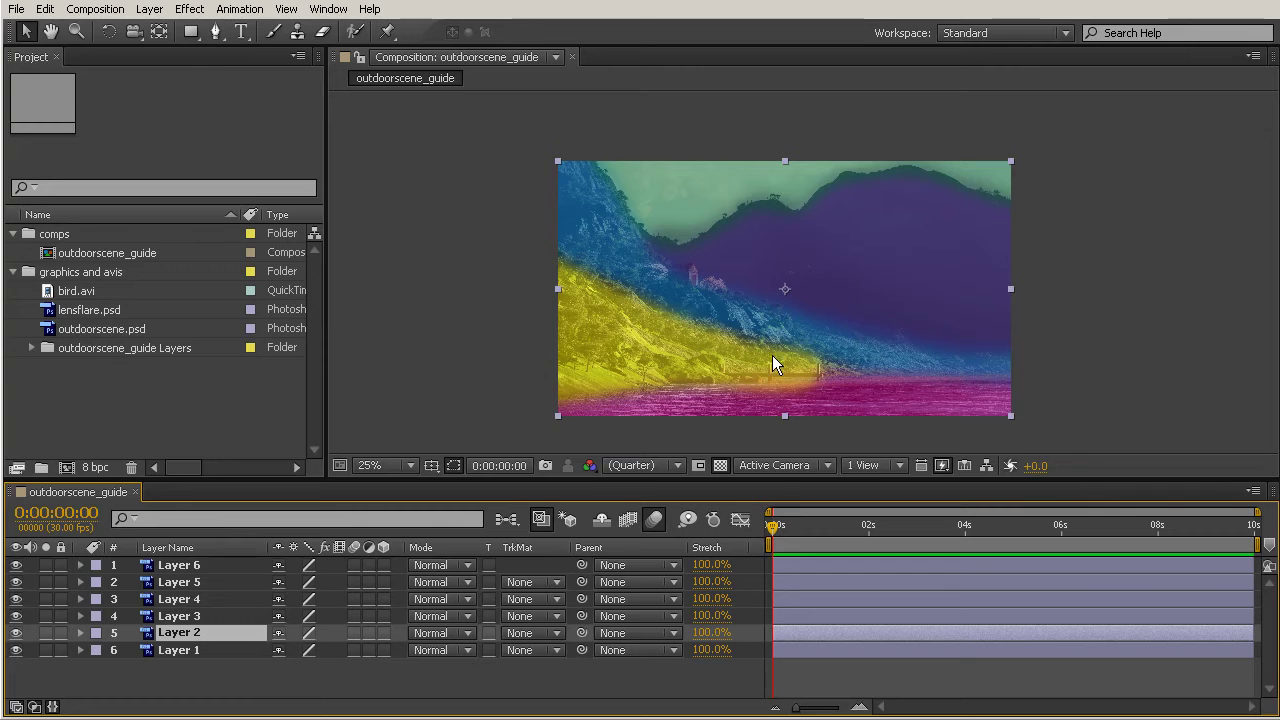
- Create a new composition from outdoorscene.psd and close the outdoorscene_guide timeline
left_click(103, 337)
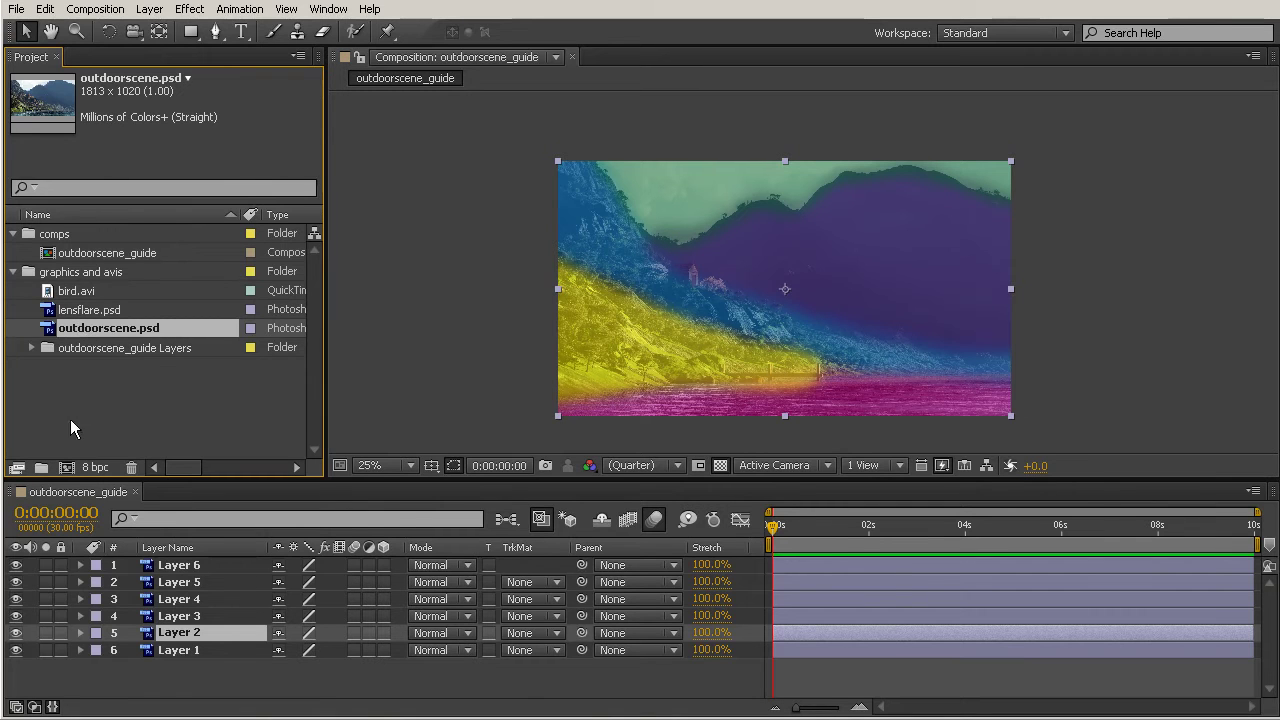
left_click(67, 470)
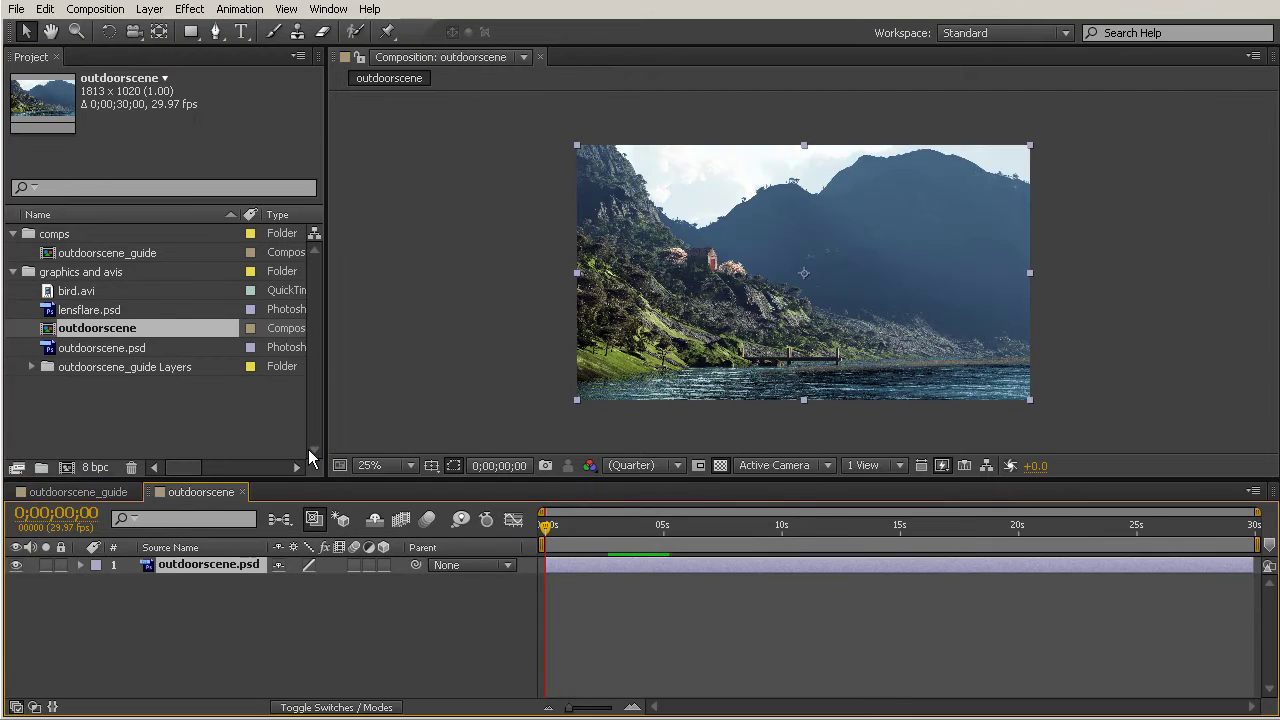
left_click(95, 491)
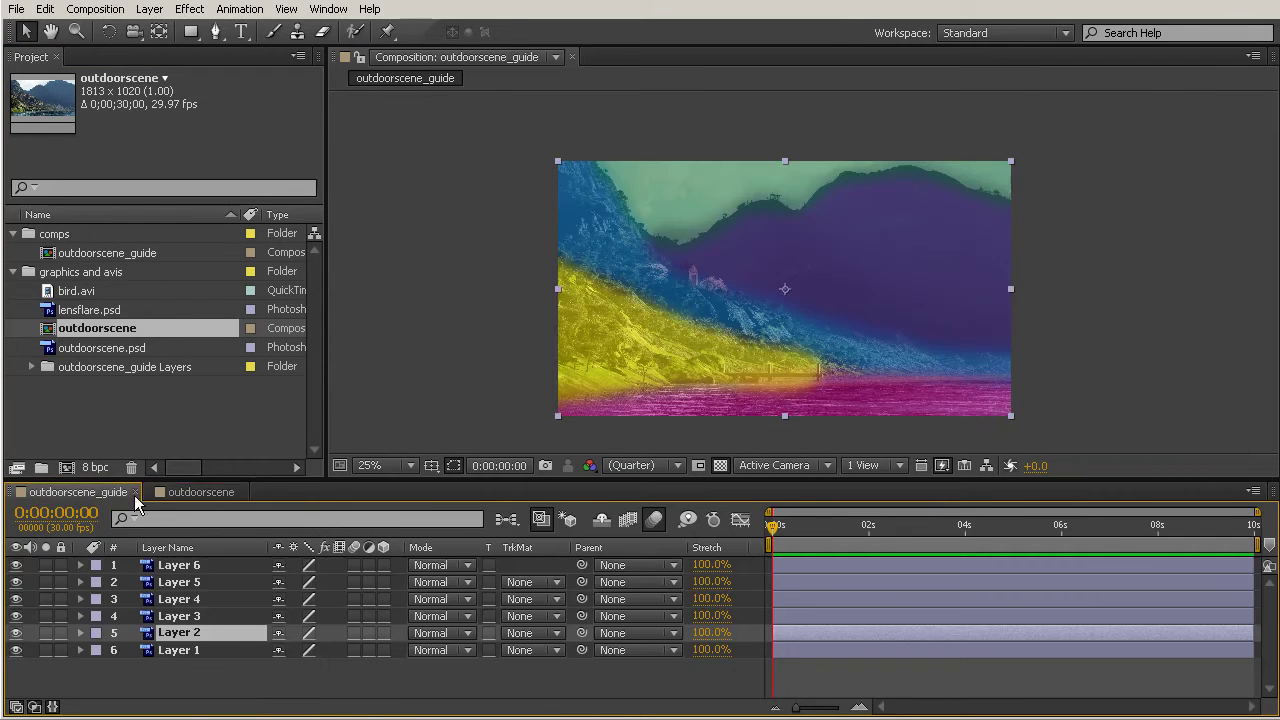
left_click(141, 492)
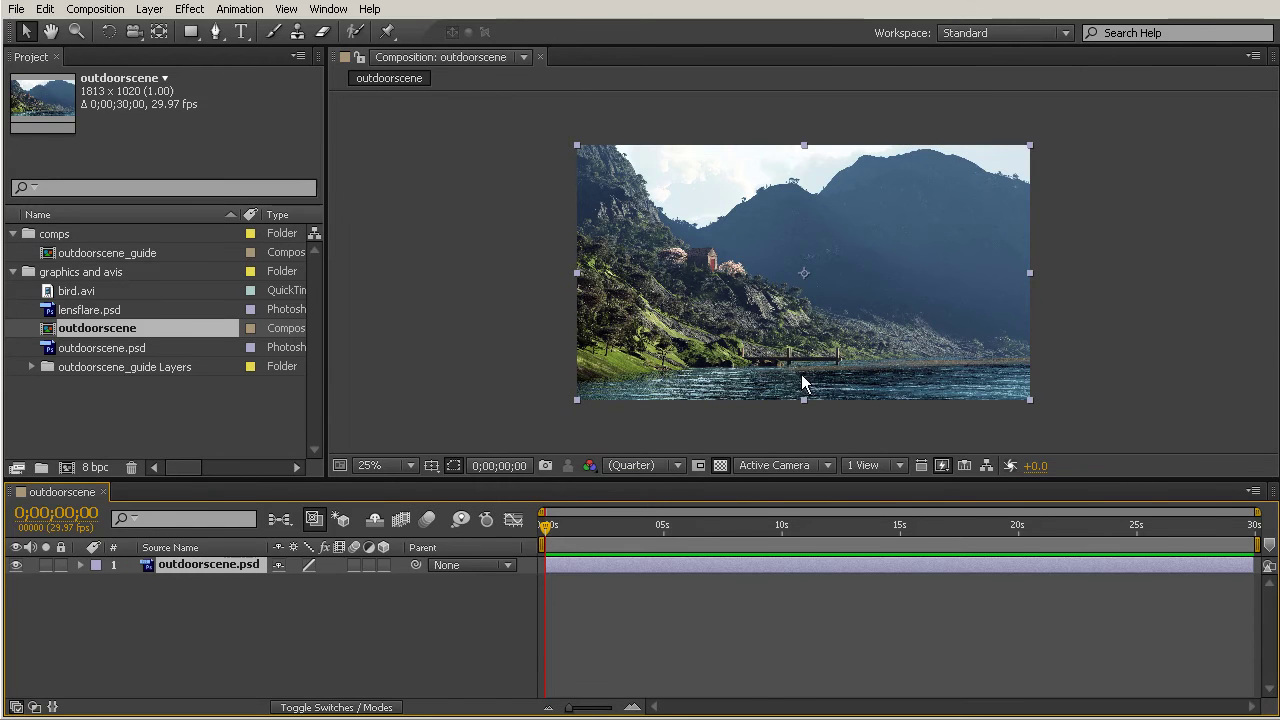
- Start a Pen tool mask on the outdoorscene.psd layer, tracing the waterline from beyond the image's left edge to the dock's far end
key("period")
left_click_drag(801, 374, 795, 327)
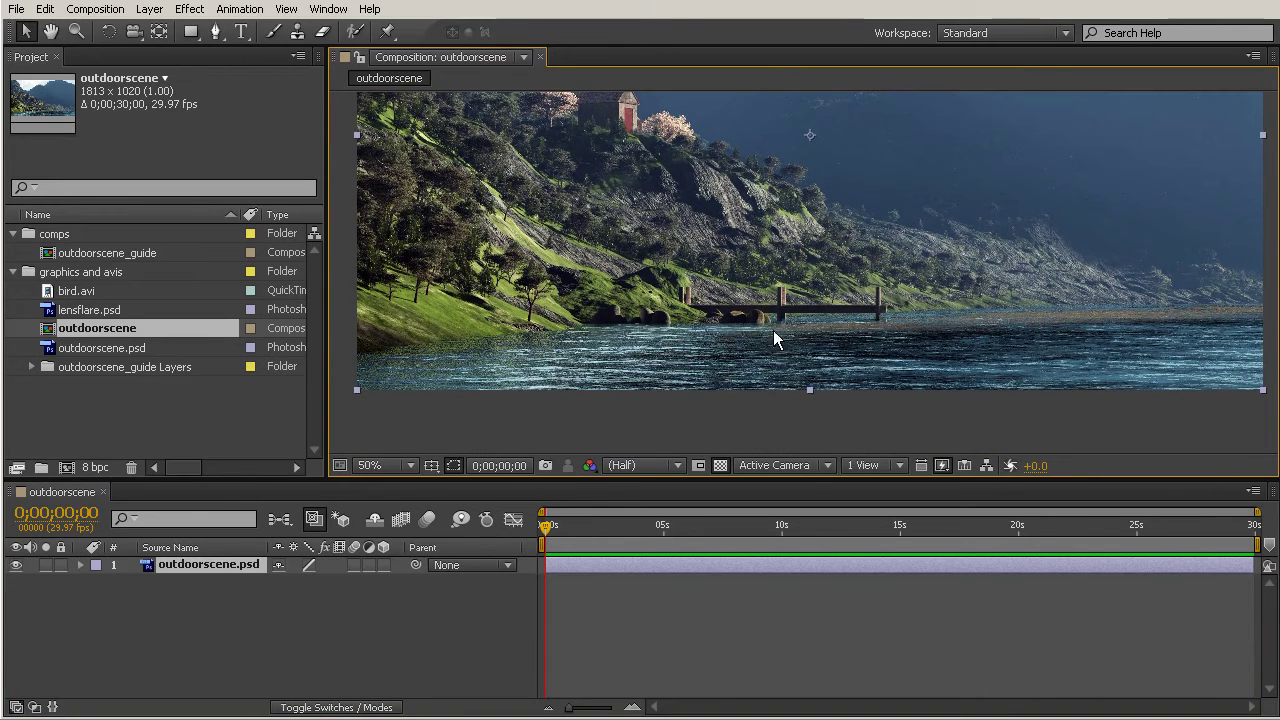
left_click(209, 622)
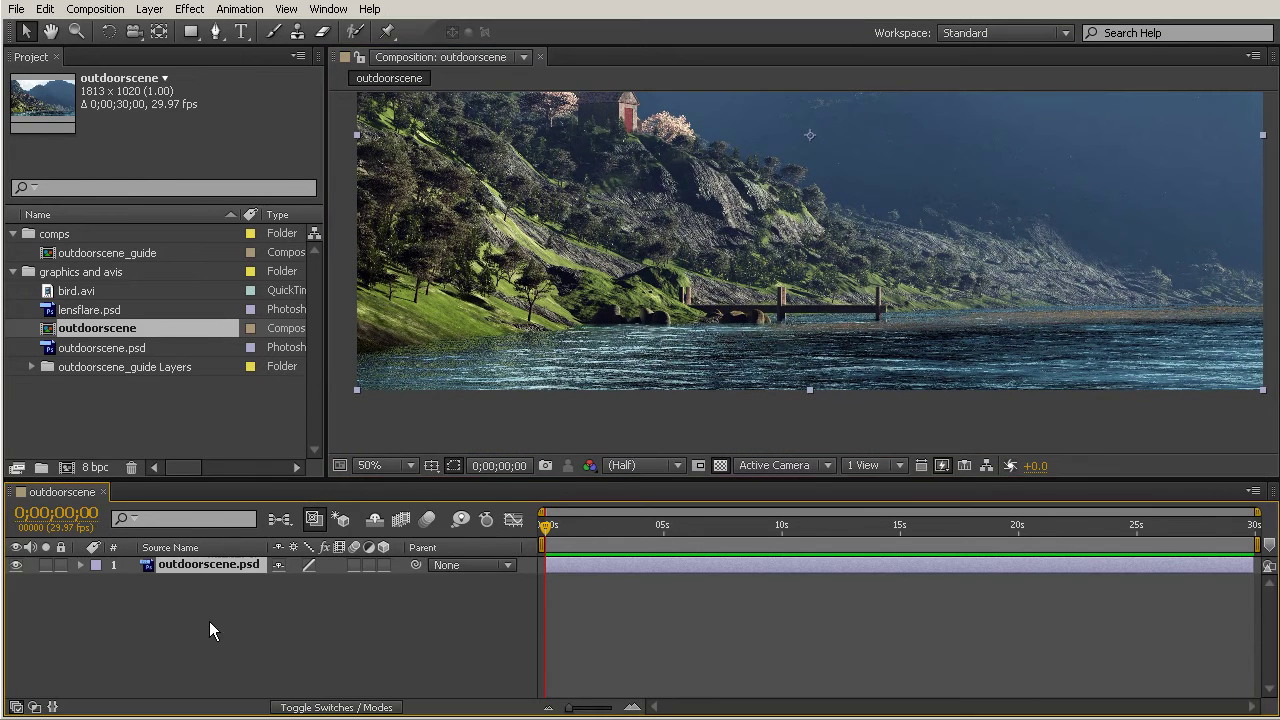
left_click(218, 36)
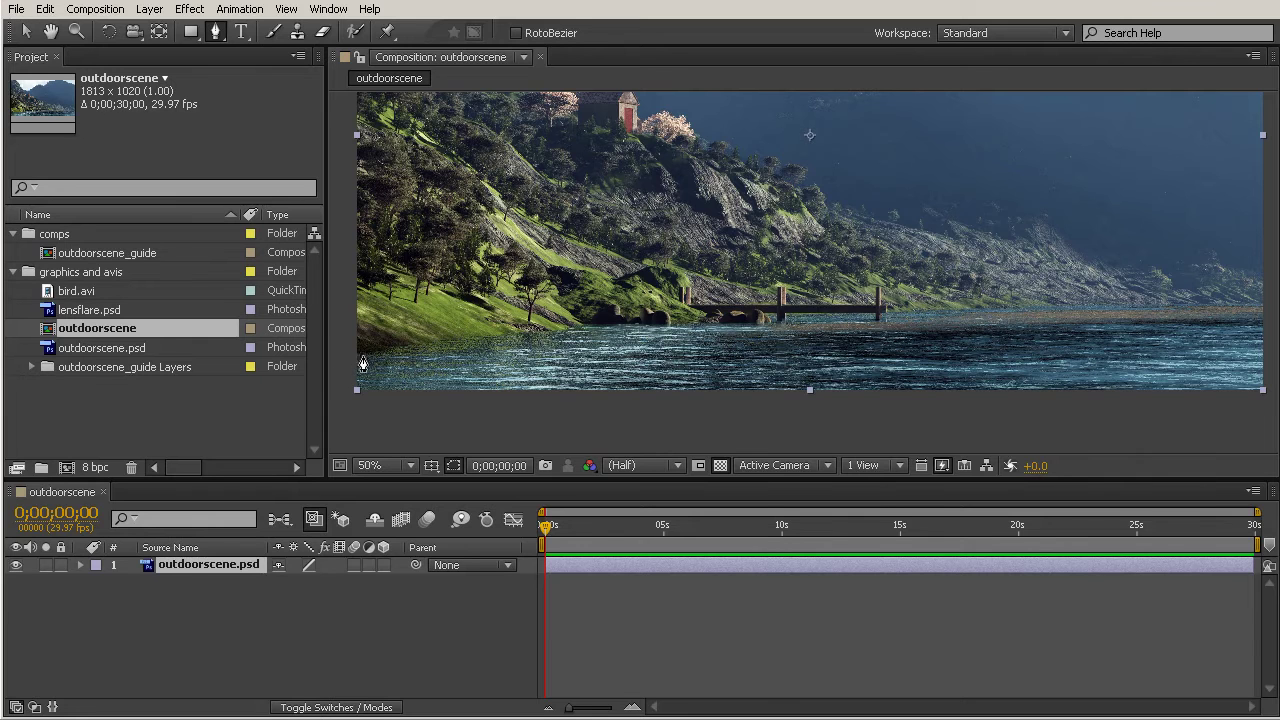
left_click(340, 357)
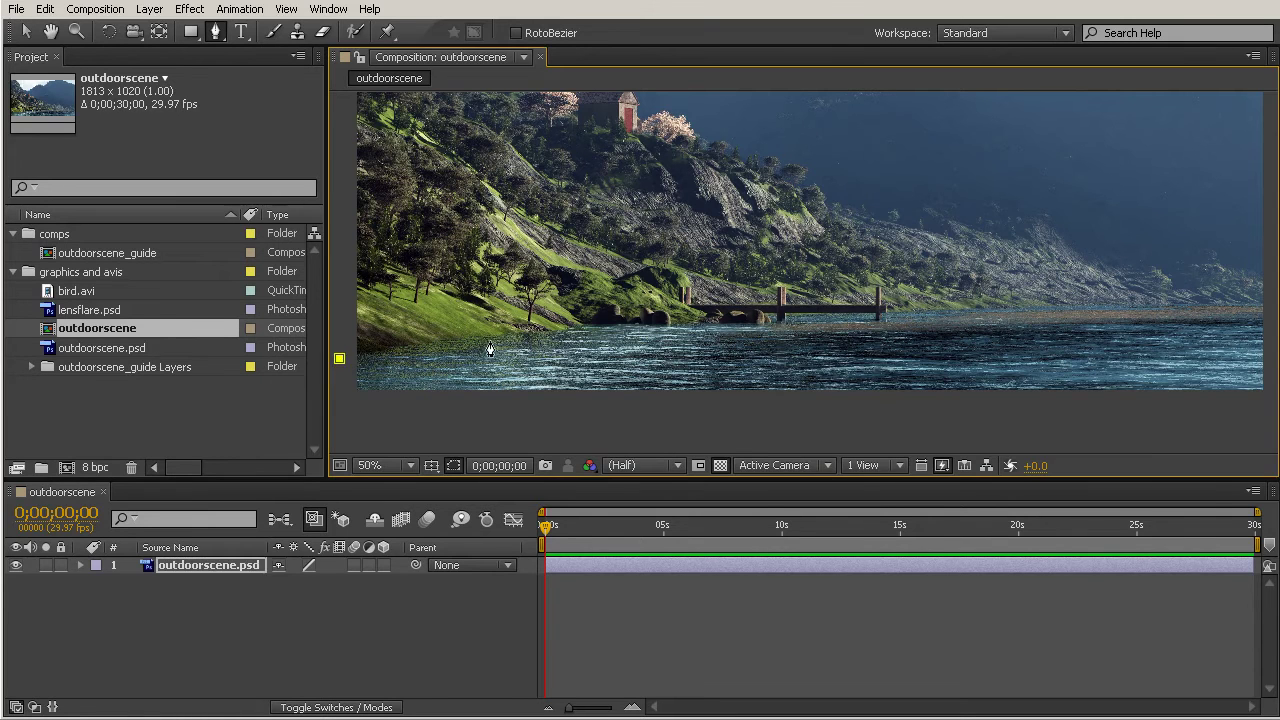
left_click_drag(537, 337, 663, 331)
left_click(708, 327)
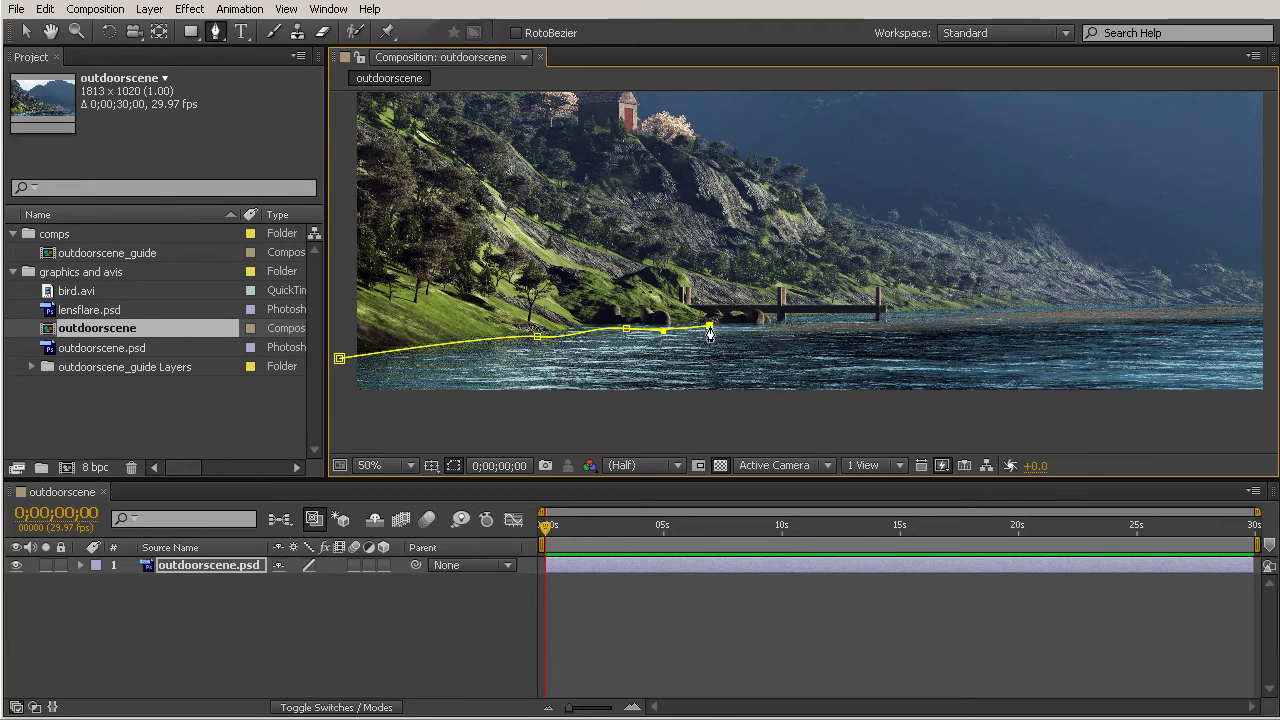
left_click(767, 327)
left_click(791, 322)
left_click_drag(897, 314, 903, 320)
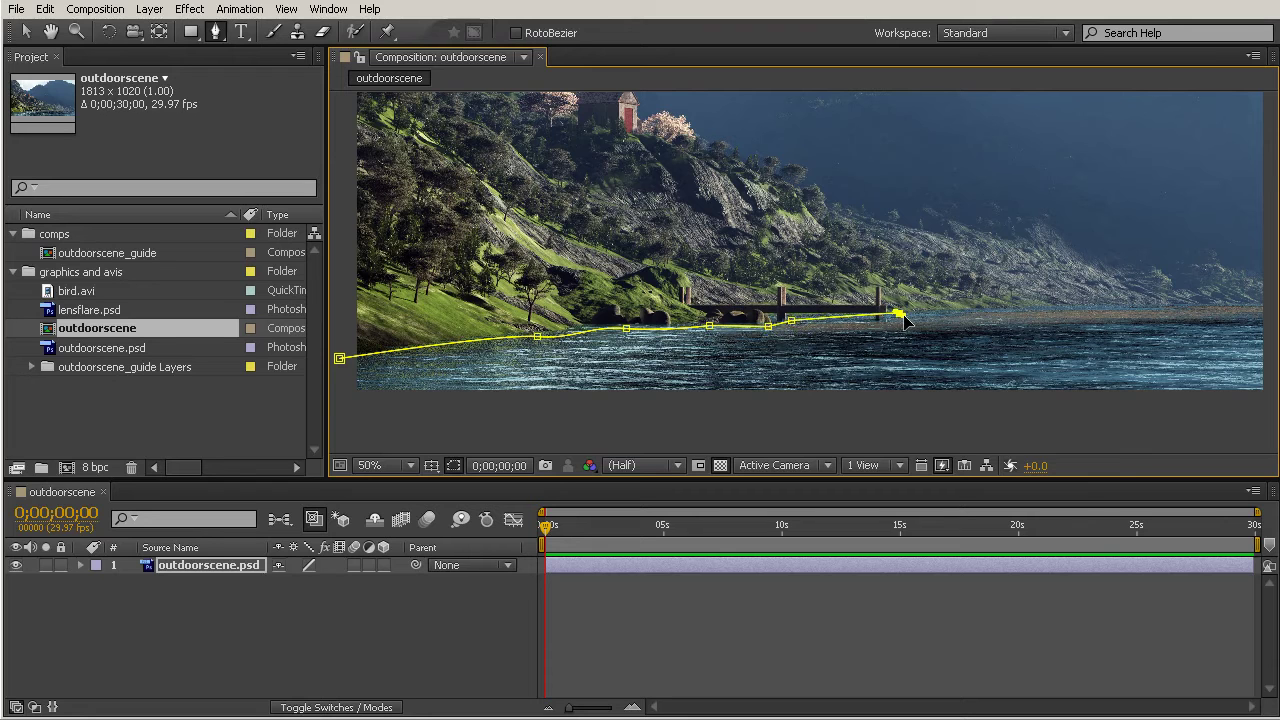
- Continue the mask along the waterline past the image's right edge and close it around the underside so it encloses the water
left_click_drag(1193, 319, 1034, 323)
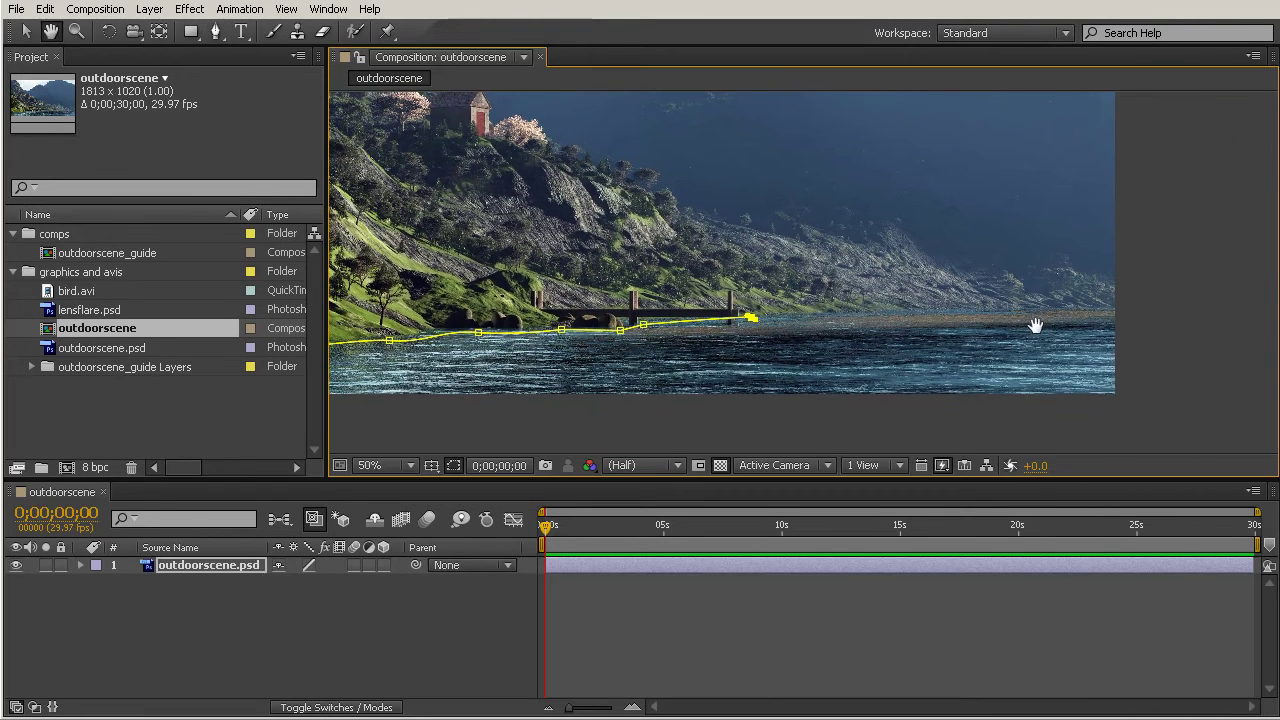
left_click(1133, 307)
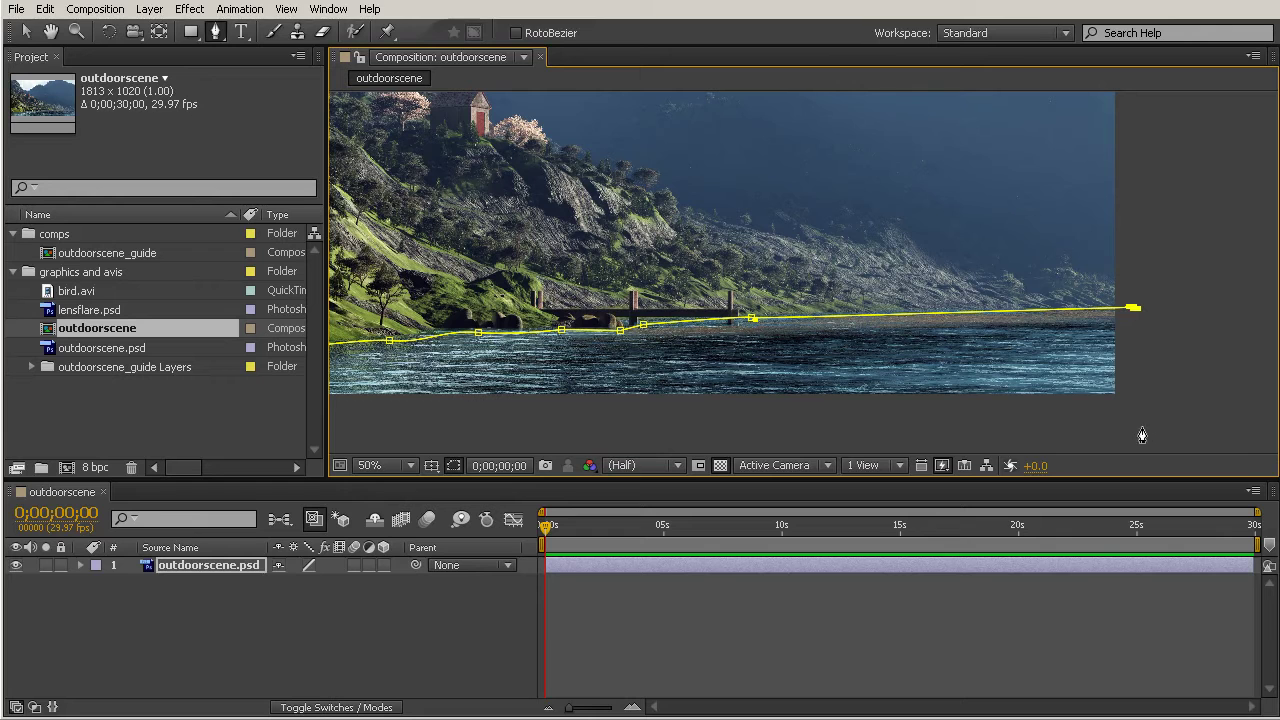
left_click(1206, 340)
left_click(1200, 434)
left_click_drag(789, 389, 1047, 301)
key("g")
left_click(424, 346)
left_click(447, 274)
key("space")
left_click_drag(893, 221, 763, 326)
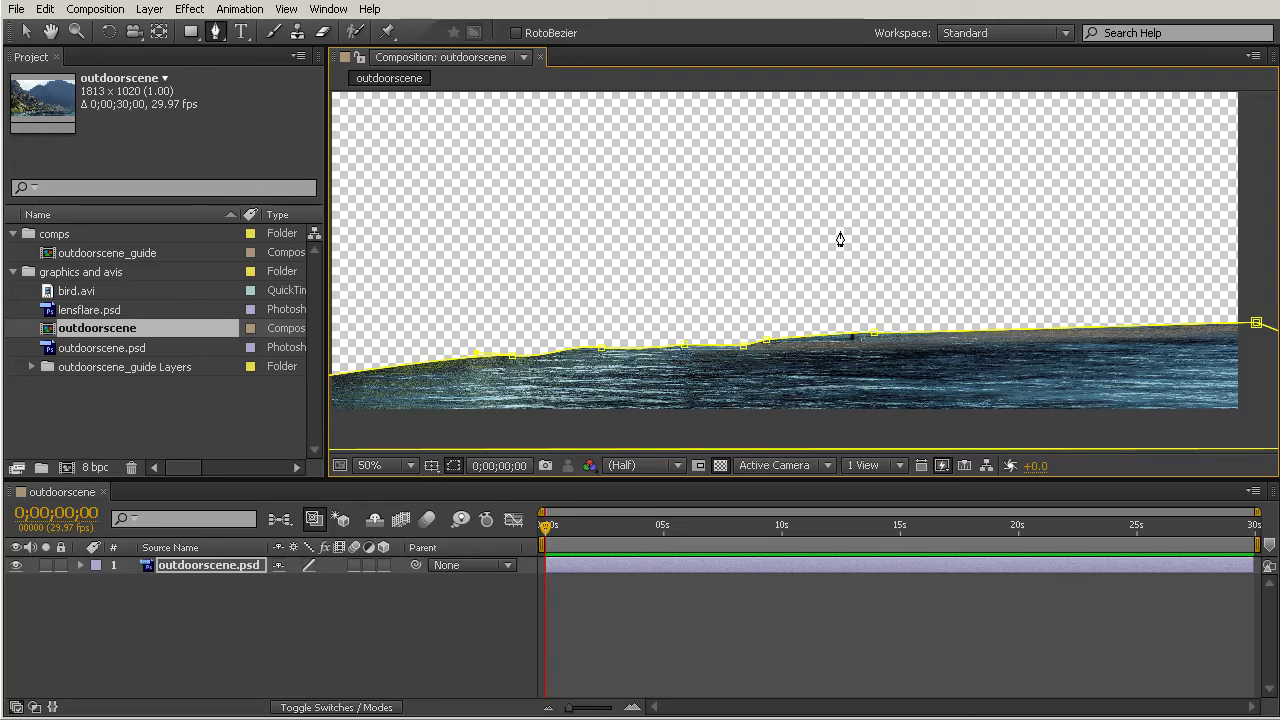
mouse_move(826, 269)
left_mouse_down()
mouse_move(740, 346)
mouse_move(826, 278)
mouse_move(840, 250)
left_mouse_up()
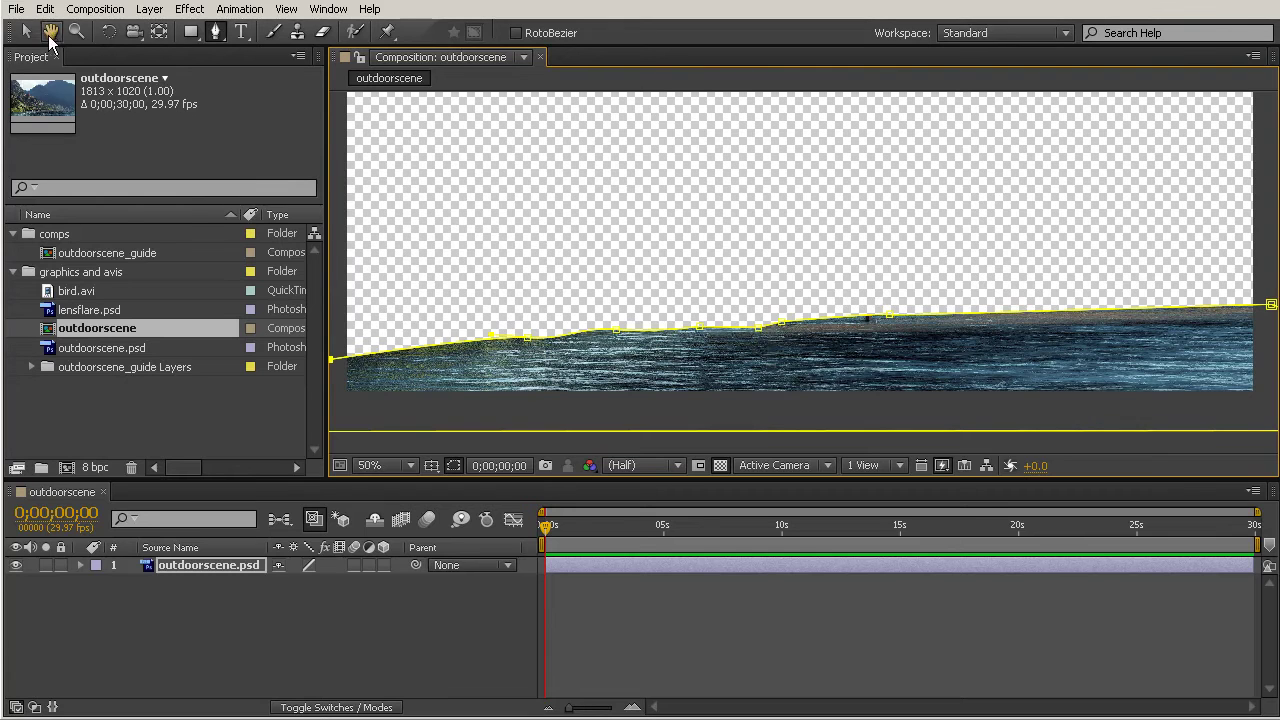
- Duplicate the masked outdoorscene.psd water layer
left_click(27, 33)
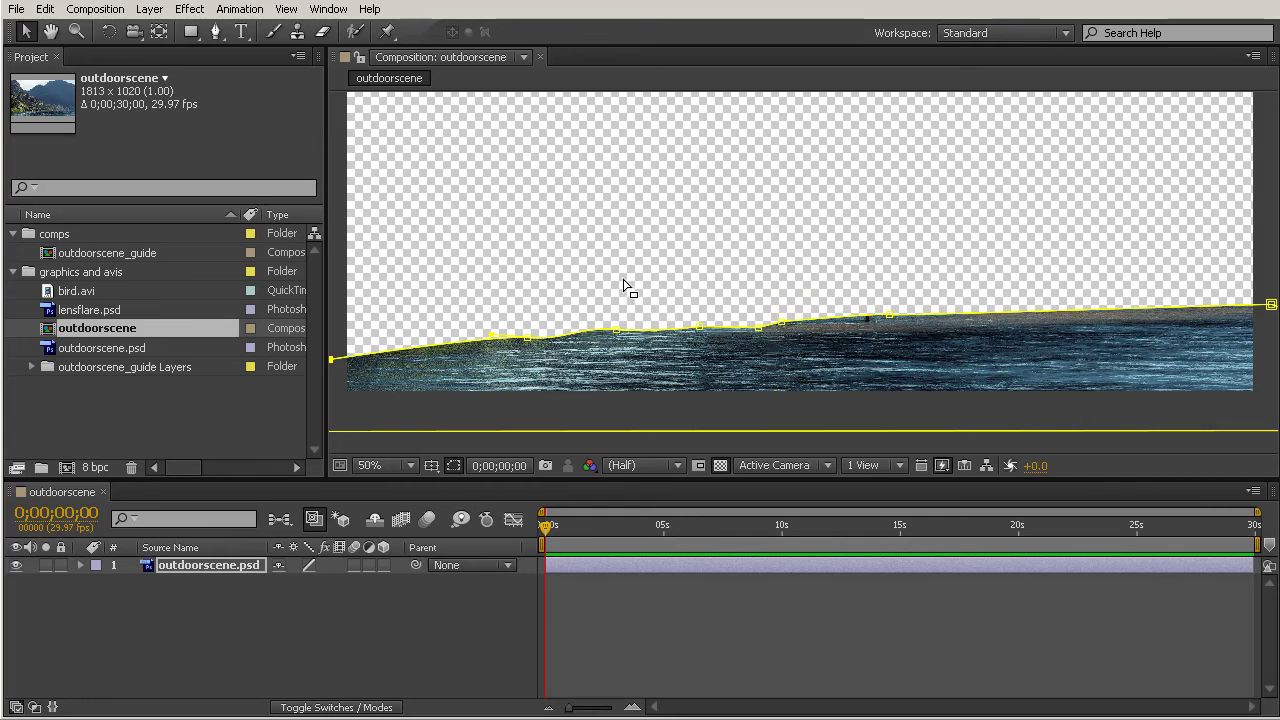
left_click(222, 576)
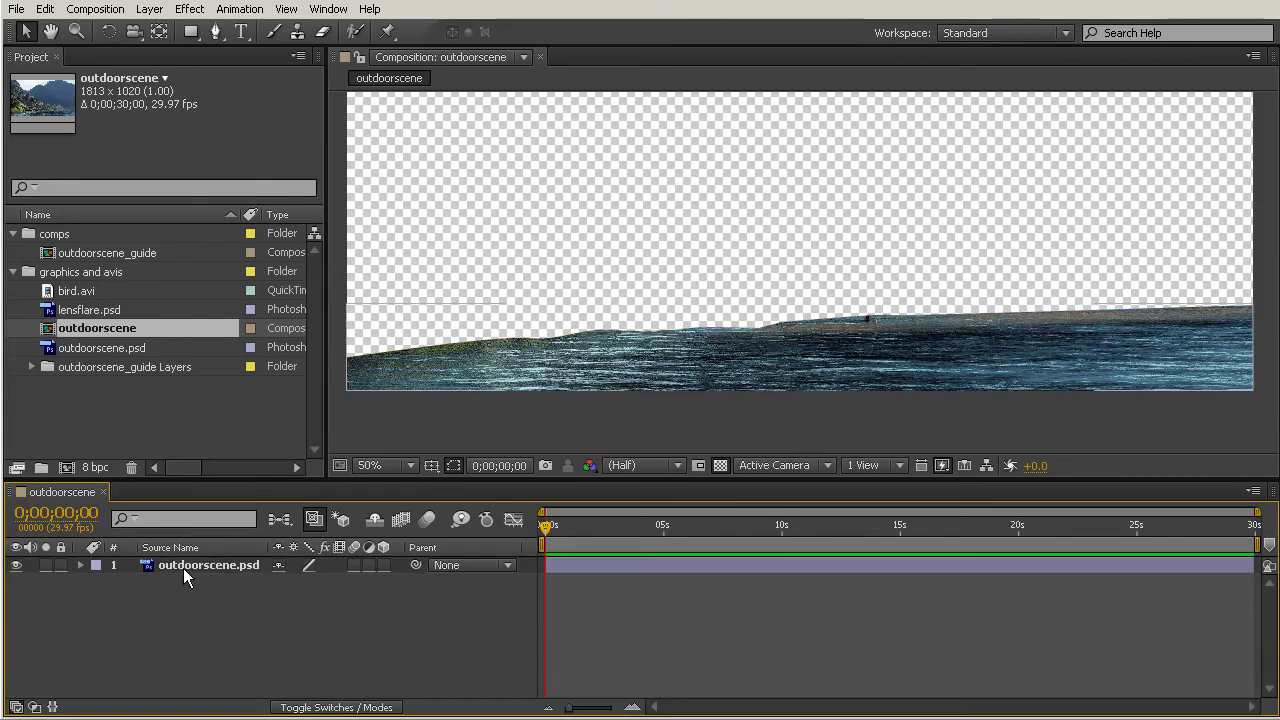
left_click(185, 565)
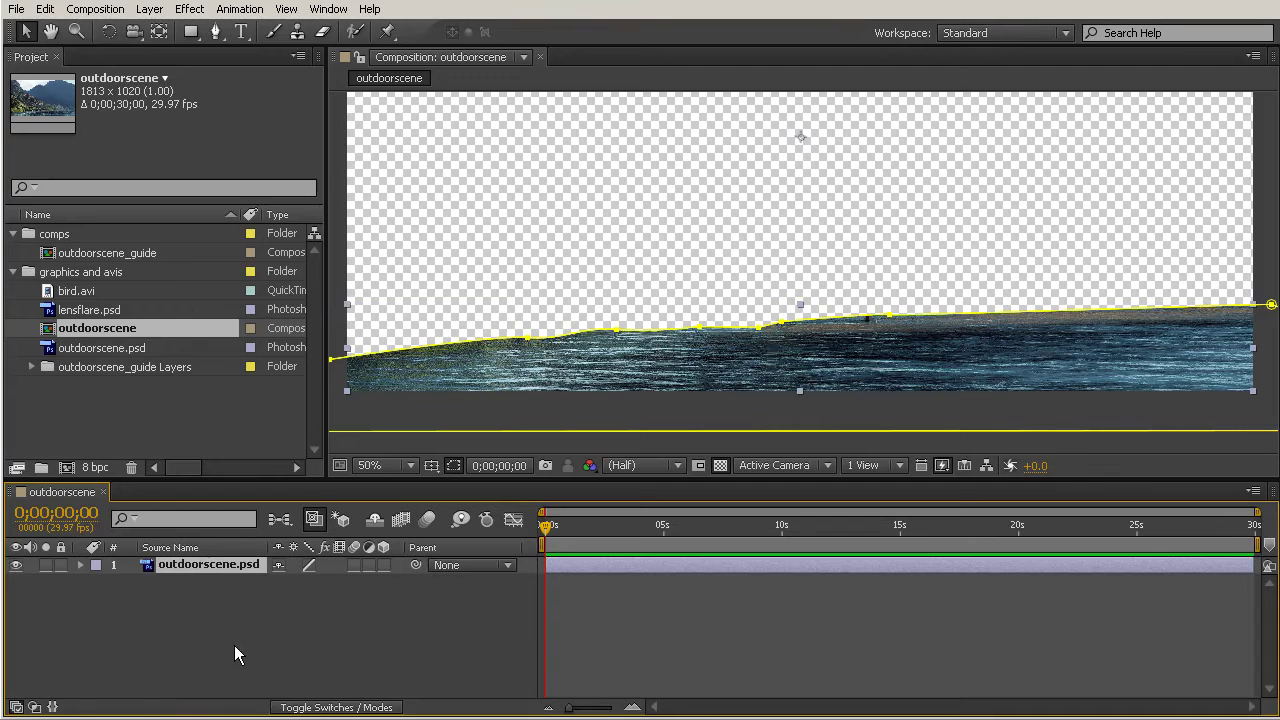
key("ctrl+d")
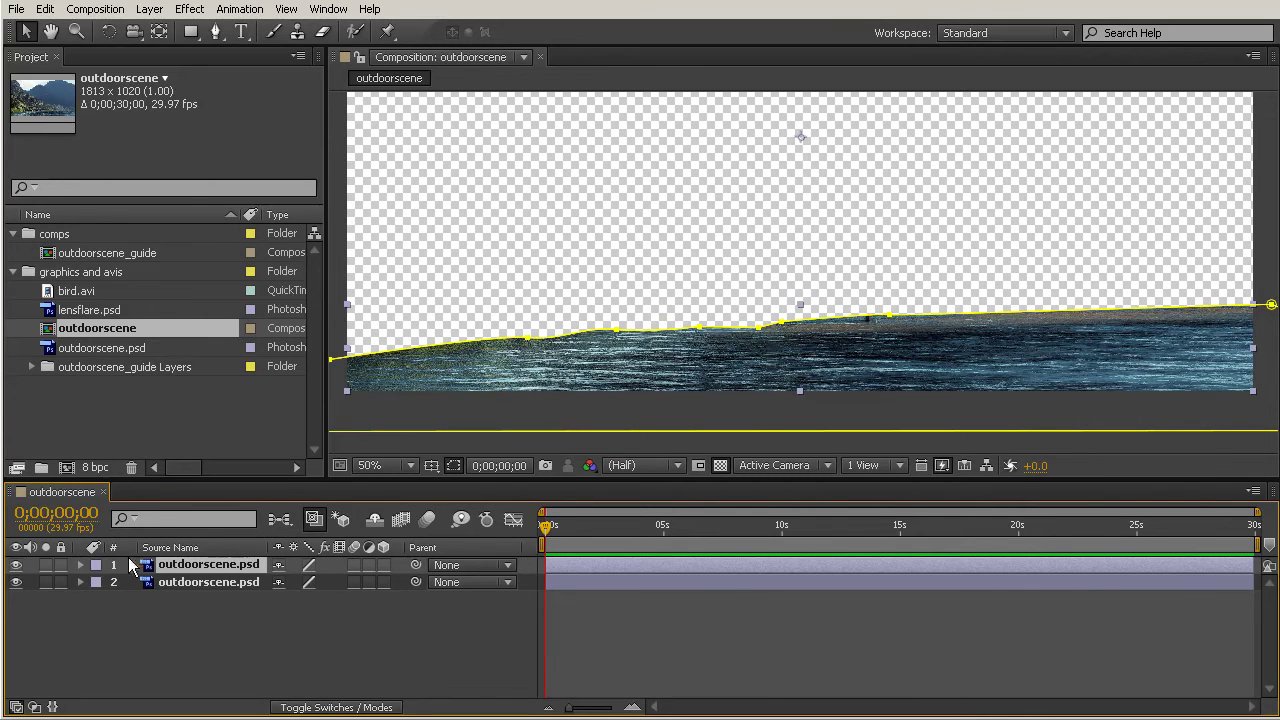
- Invert Mask 1 on the lower outdoorscene.psd layer so it keeps everything above the water
left_click(193, 581)
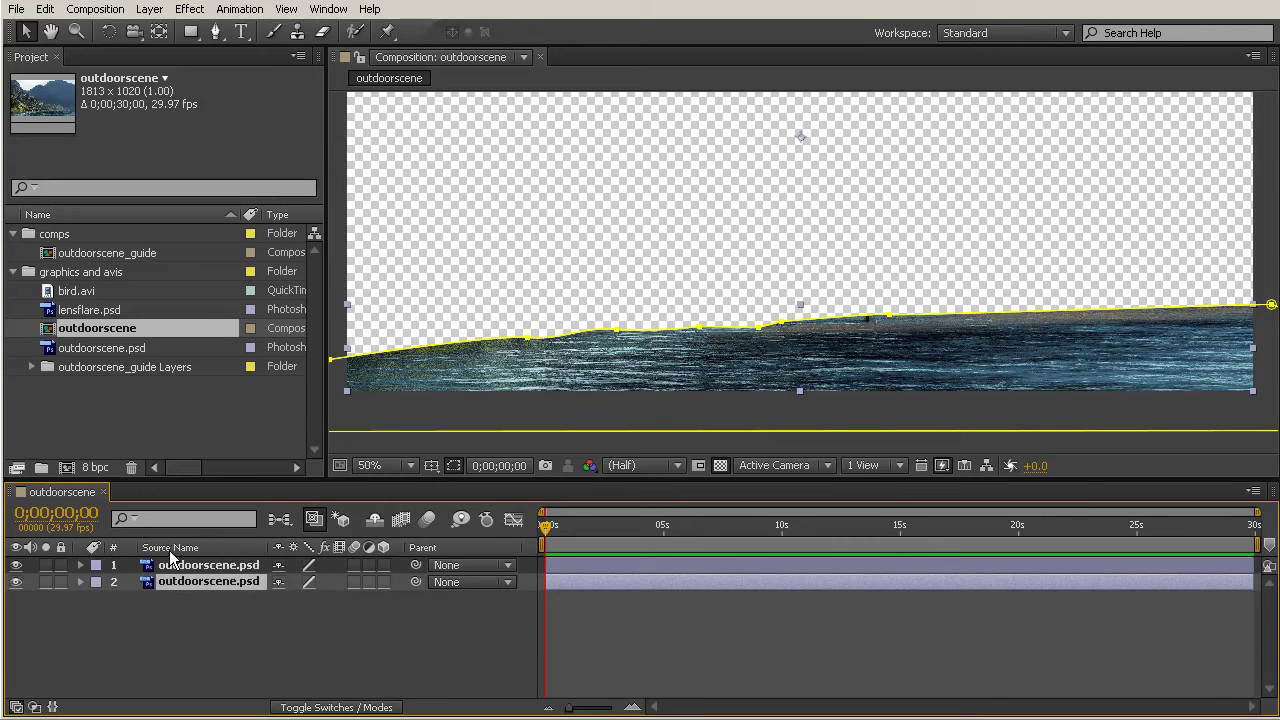
left_click(81, 583)
left_click(98, 600)
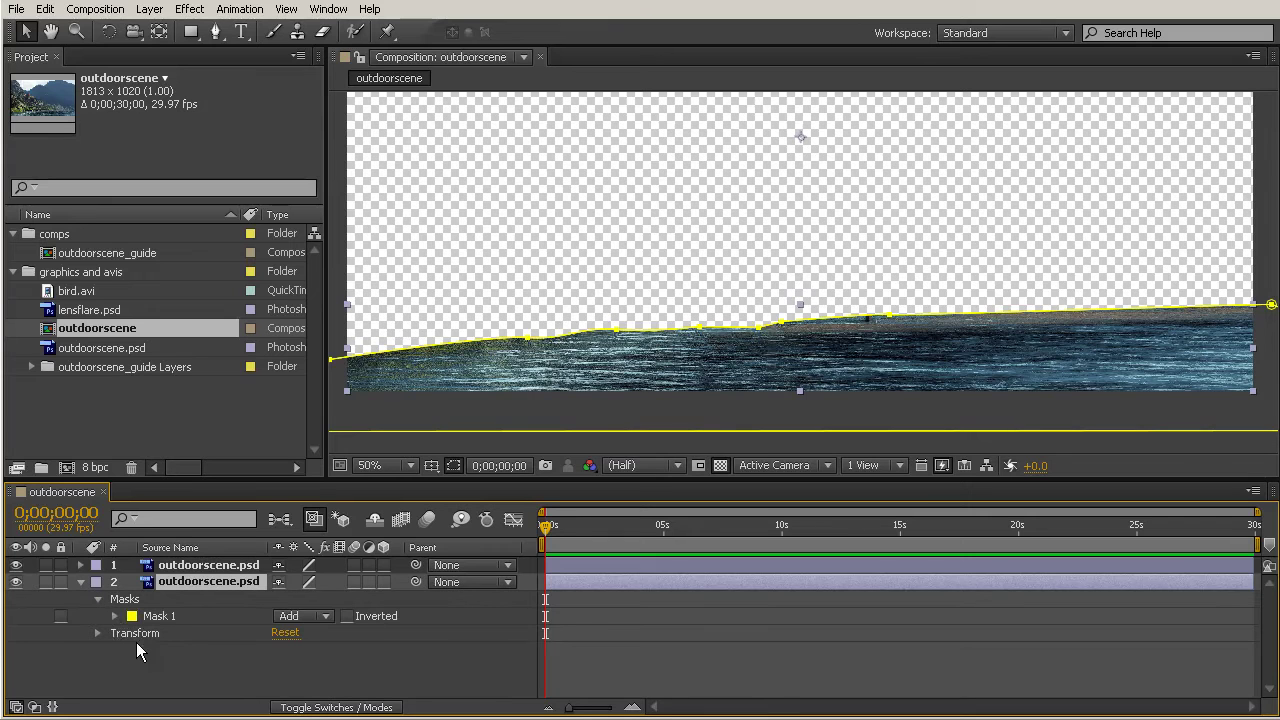
left_click(347, 617)
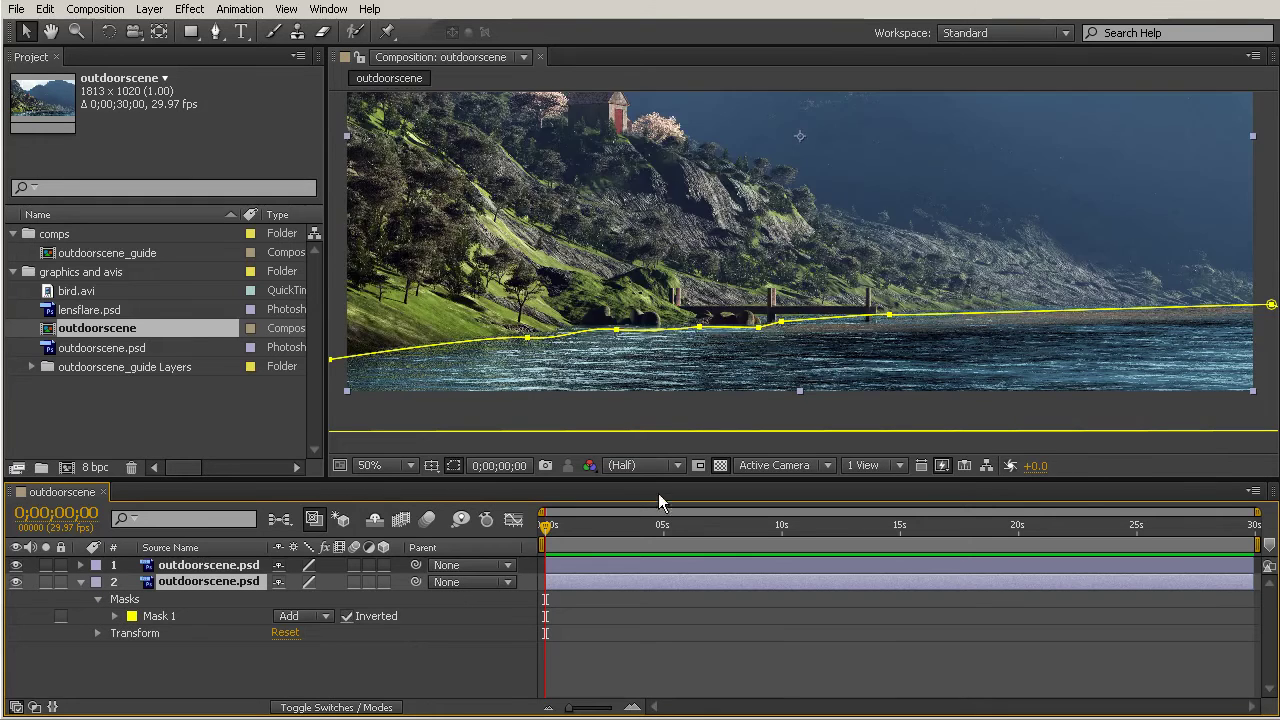
scroll(846, 251, "up", 2)
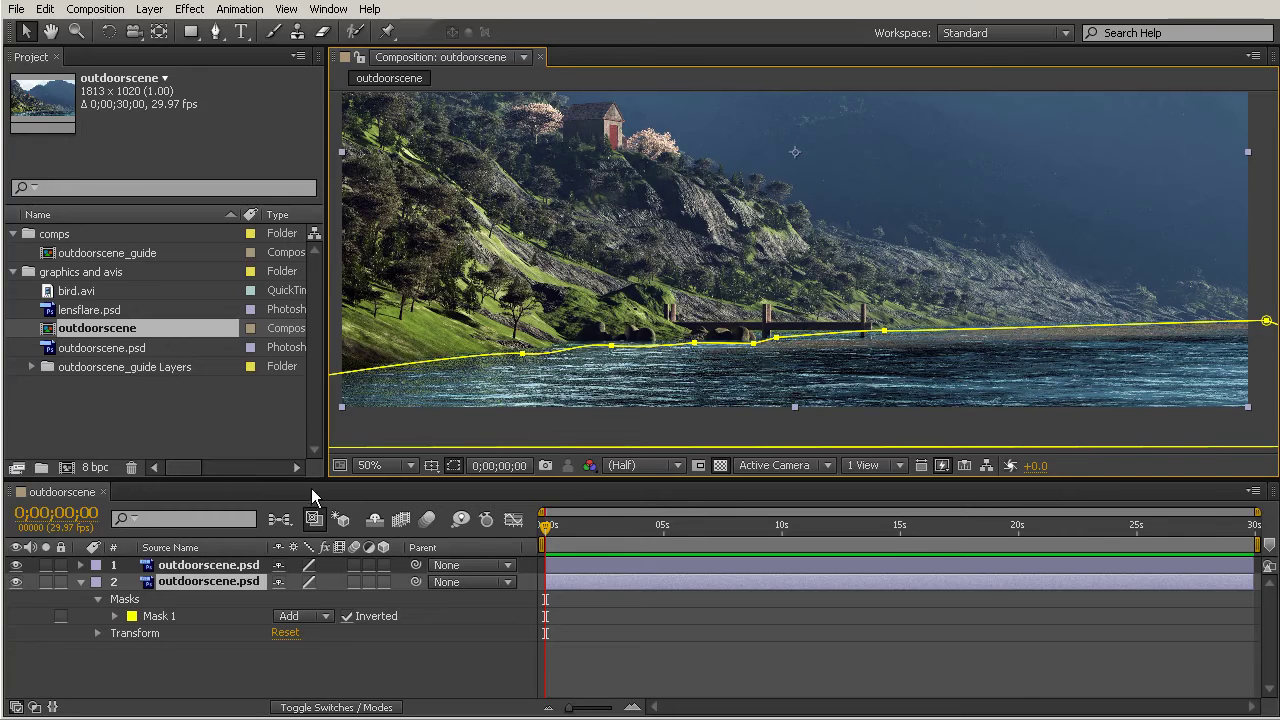
- Hide and lock the upper outdoorscene.psd water layer
left_click(195, 566)
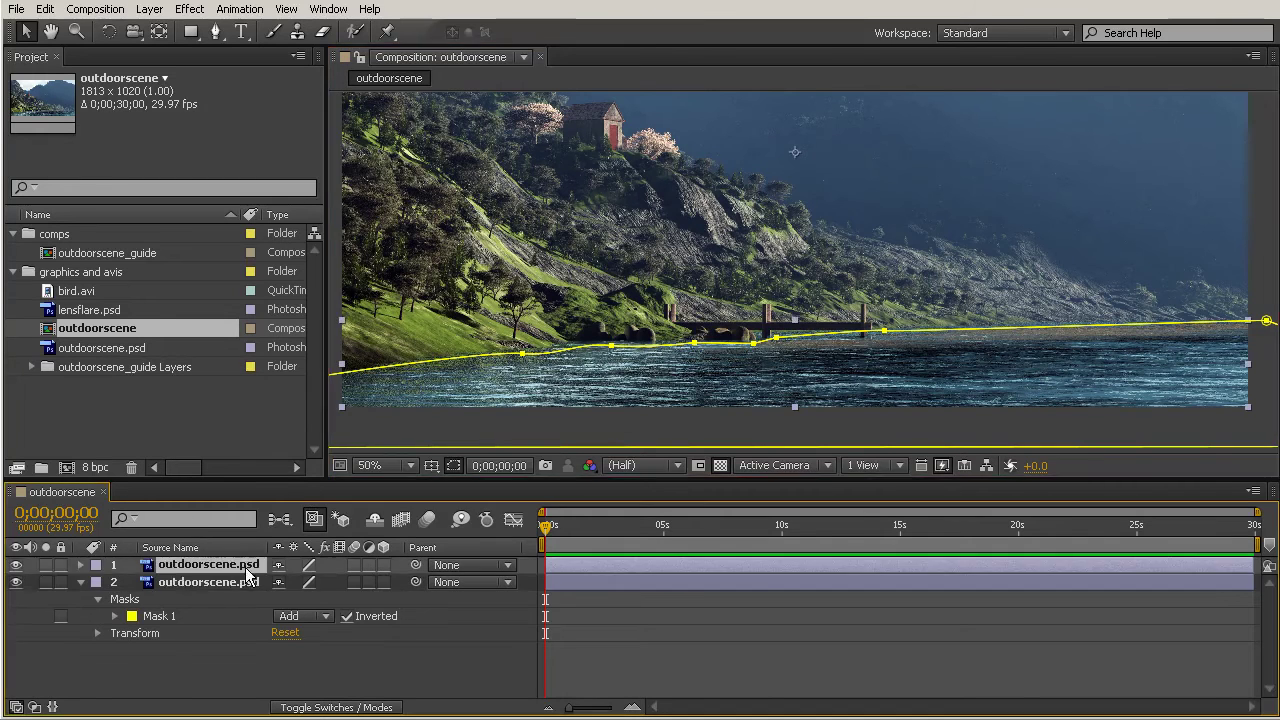
left_click(15, 565)
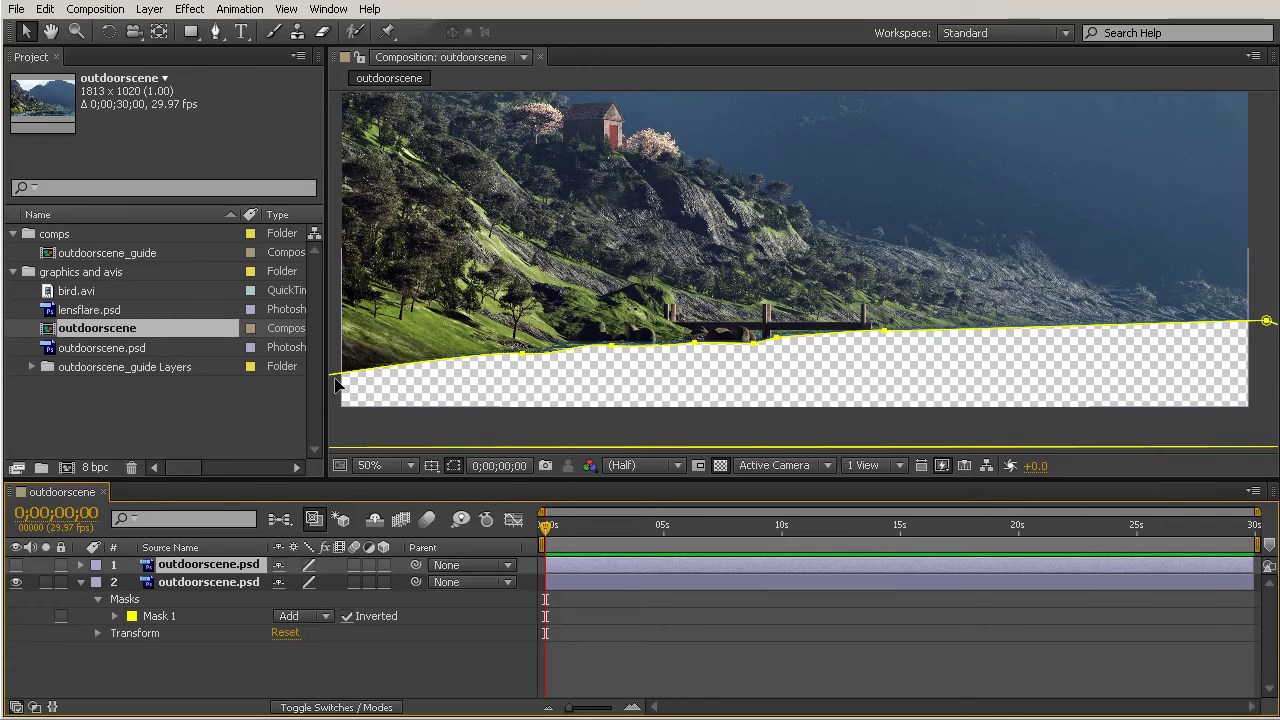
left_click_drag(1137, 333, 1172, 378)
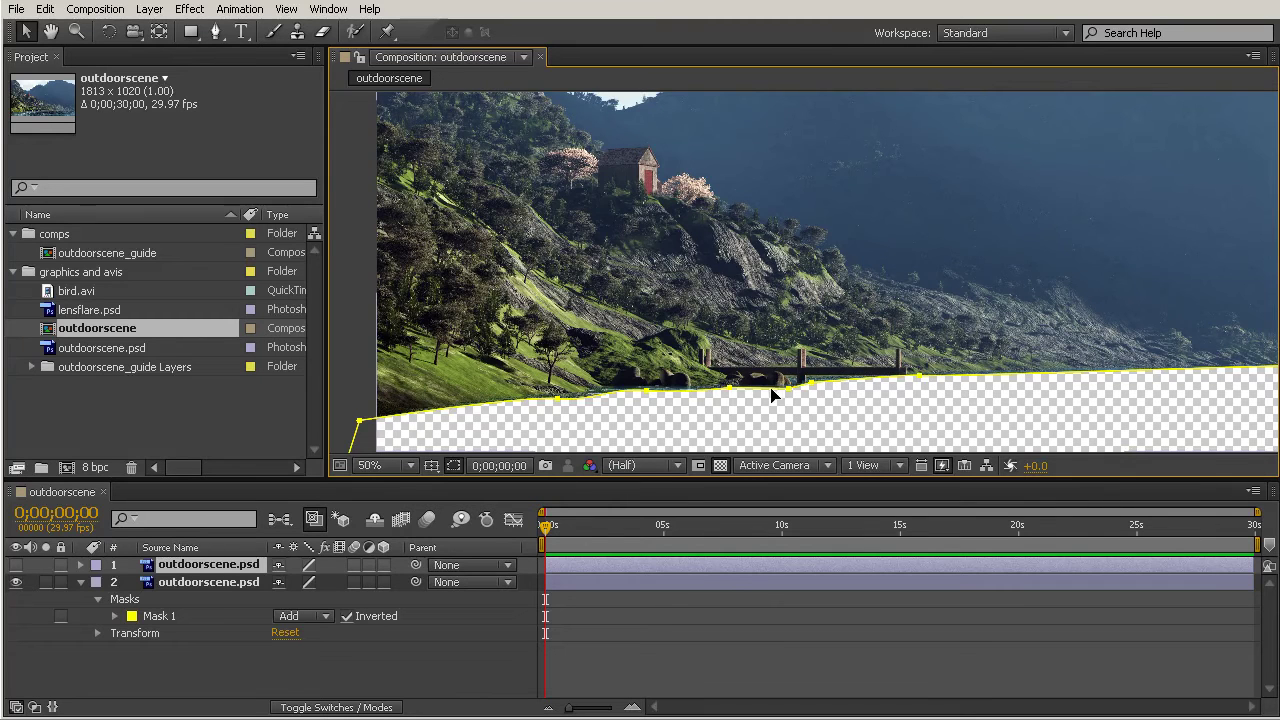
left_click_drag(731, 383, 756, 418)
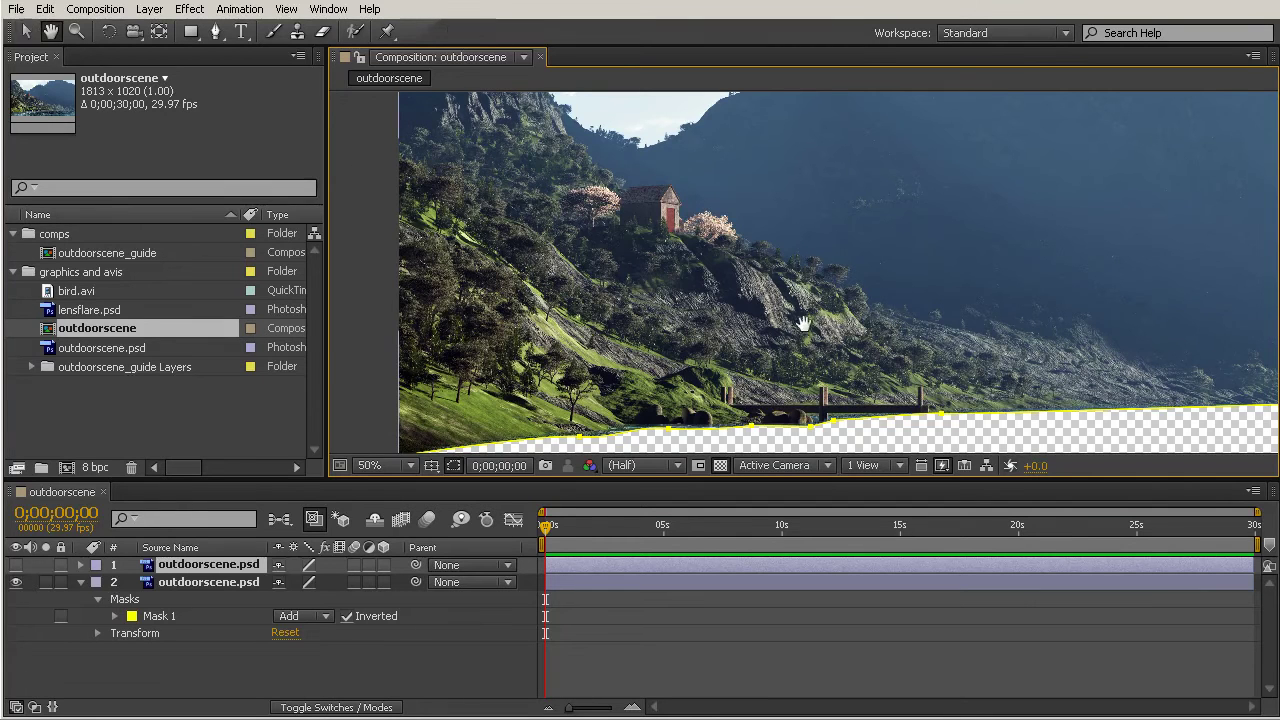
left_click_drag(794, 313, 748, 184)
left_click_drag(640, 270, 746, 288)
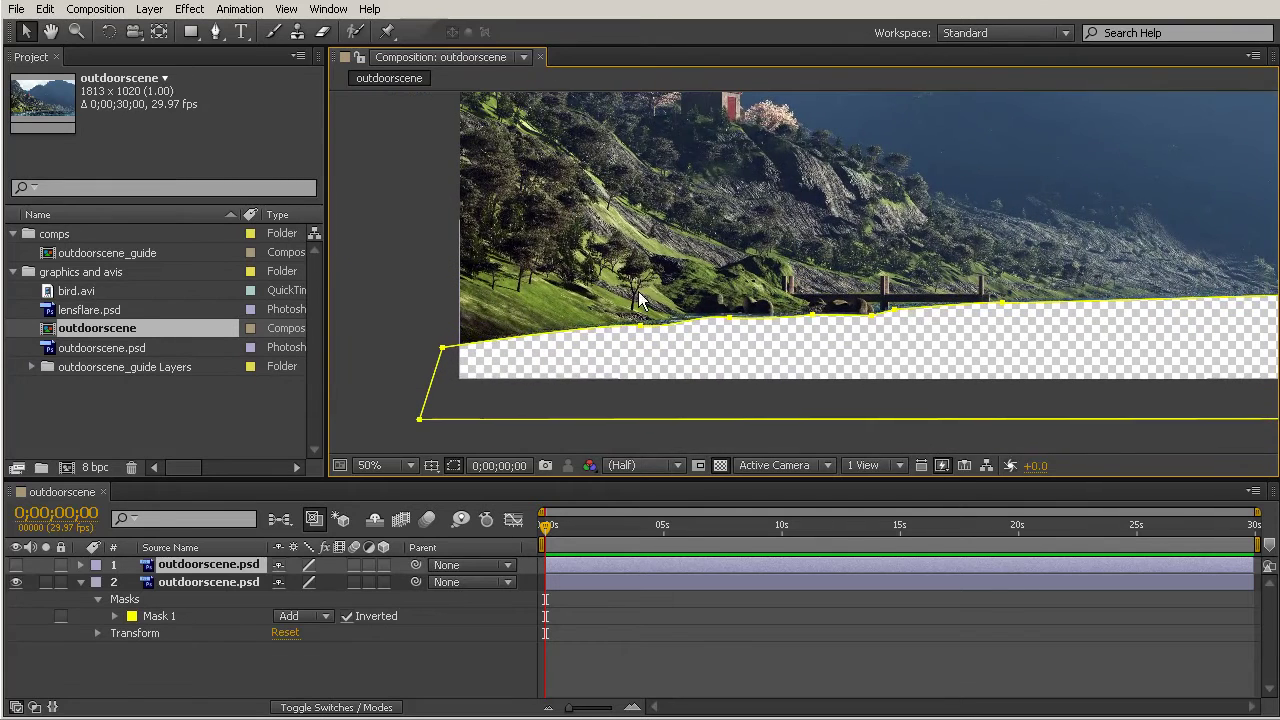
left_click(193, 578)
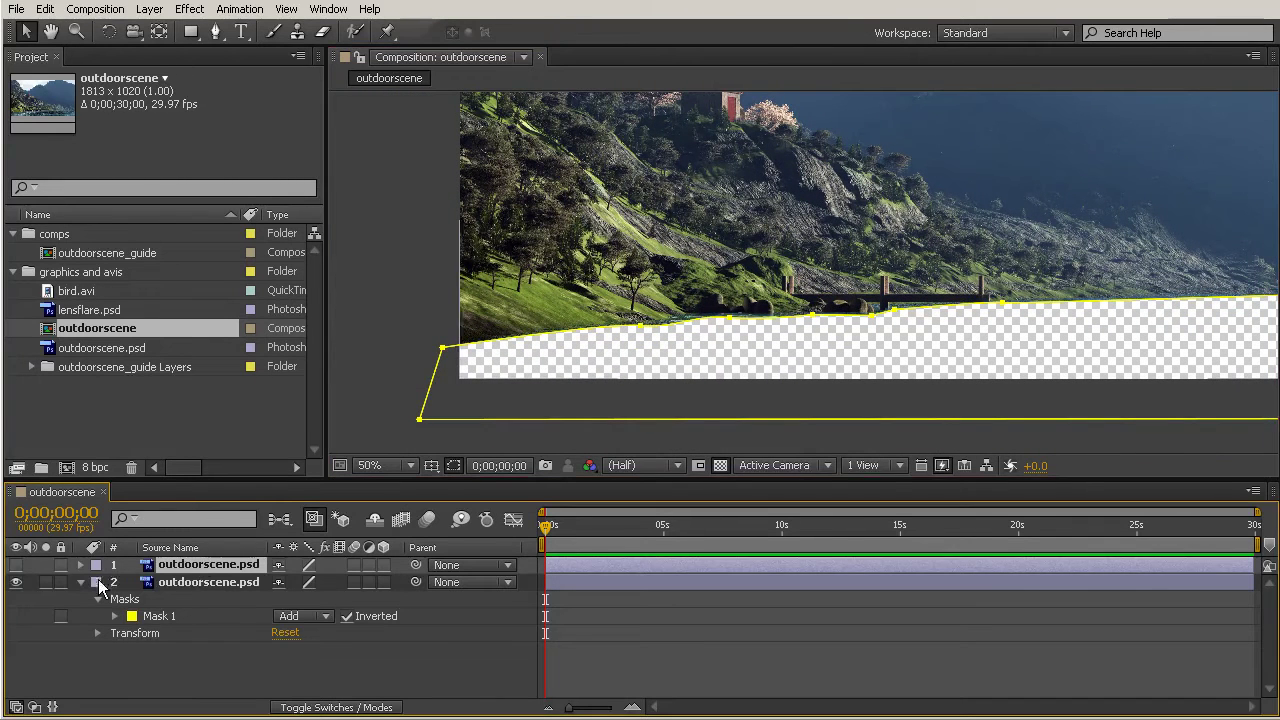
left_click(61, 565)
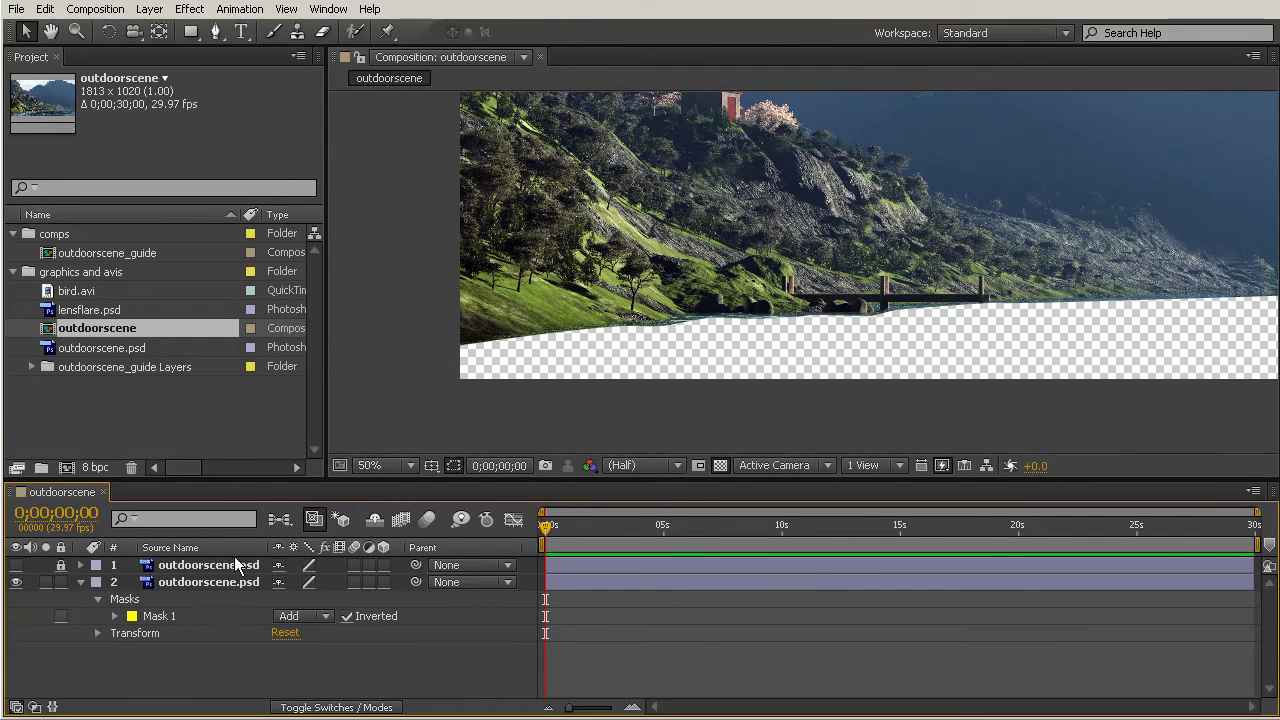
- Lower the shoreline and off-image vertices at the left end of Mask 1 on the lower outdoorscene.psd layer
left_click(222, 586)
left_click(714, 346)
left_click(647, 335)
left_click_drag(640, 327, 625, 329)
left_click_drag(442, 350, 439, 361)
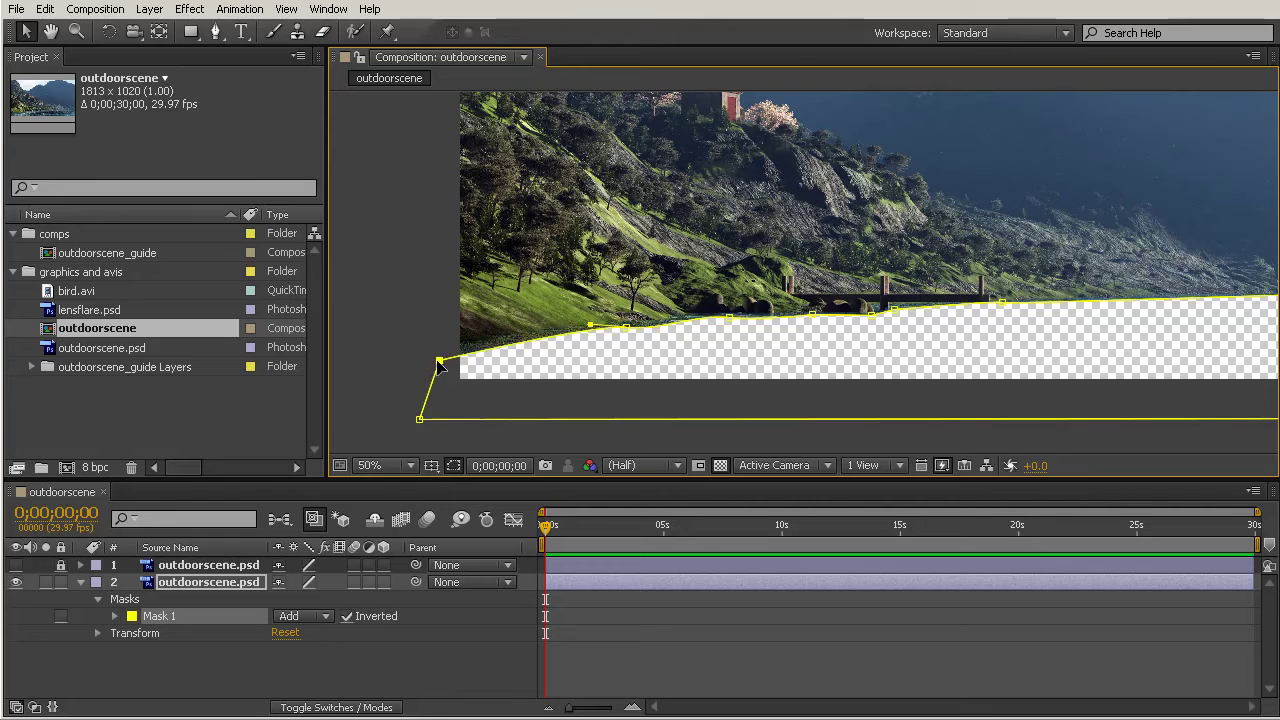
- Lower the remaining Mask 1 vertices around the rocks and dock so the layer keeps a strip of water below them
left_click_drag(628, 334, 723, 323)
left_click_drag(814, 314, 900, 316)
left_click_drag(1005, 299, 966, 309)
left_click_drag(1100, 320, 864, 336)
left_click_drag(740, 337, 624, 276)
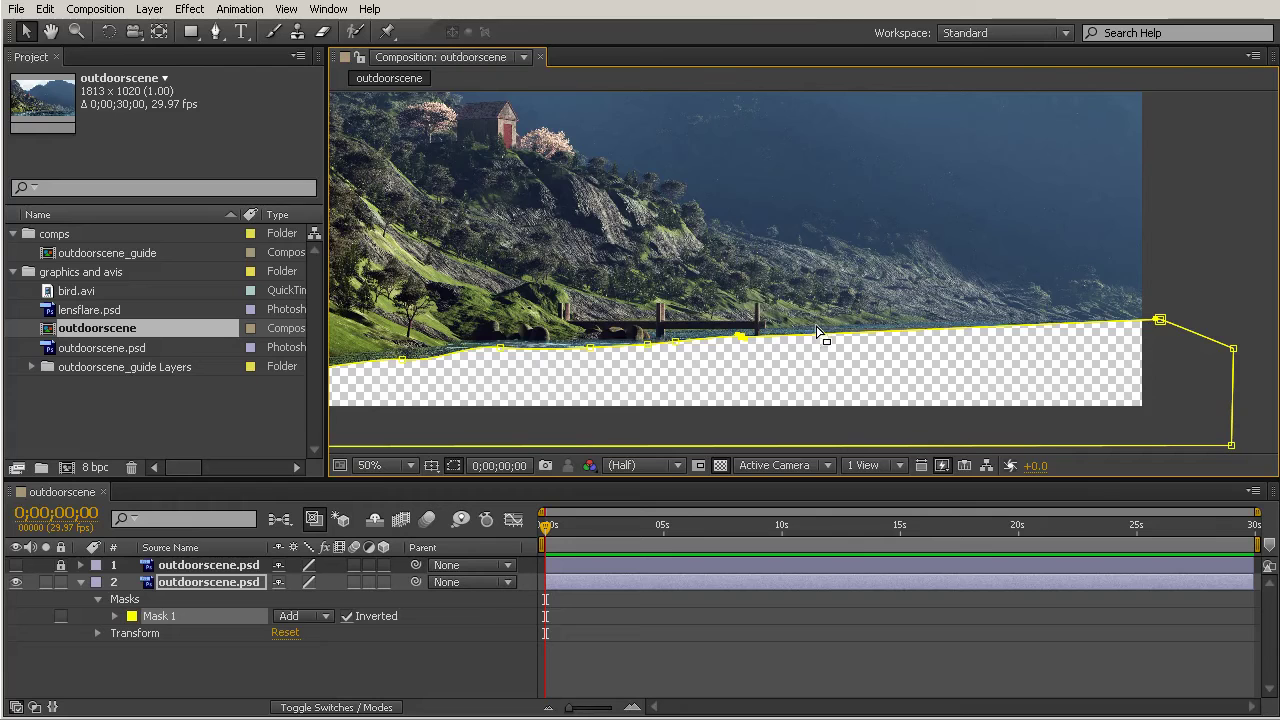
- Add a vertex to Mask 1 on the waterline just past the dock's far end with the Add Vertex tool
left_click(215, 33)
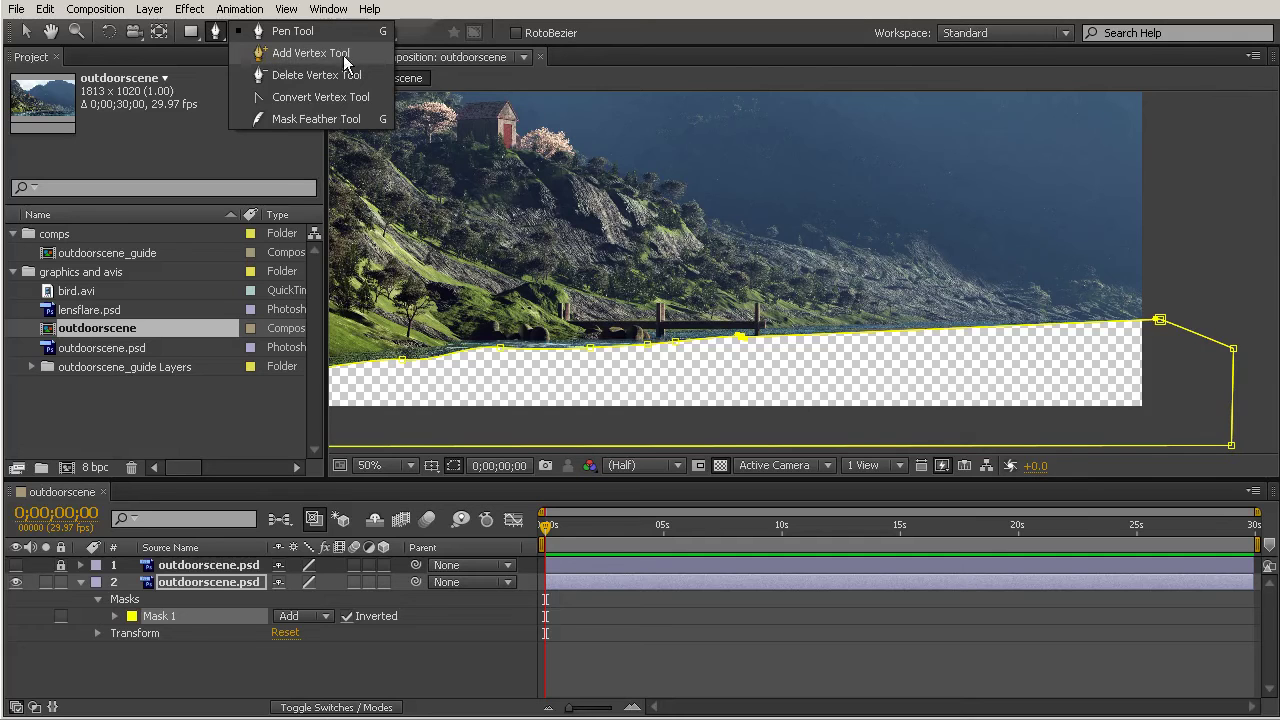
left_click(300, 55)
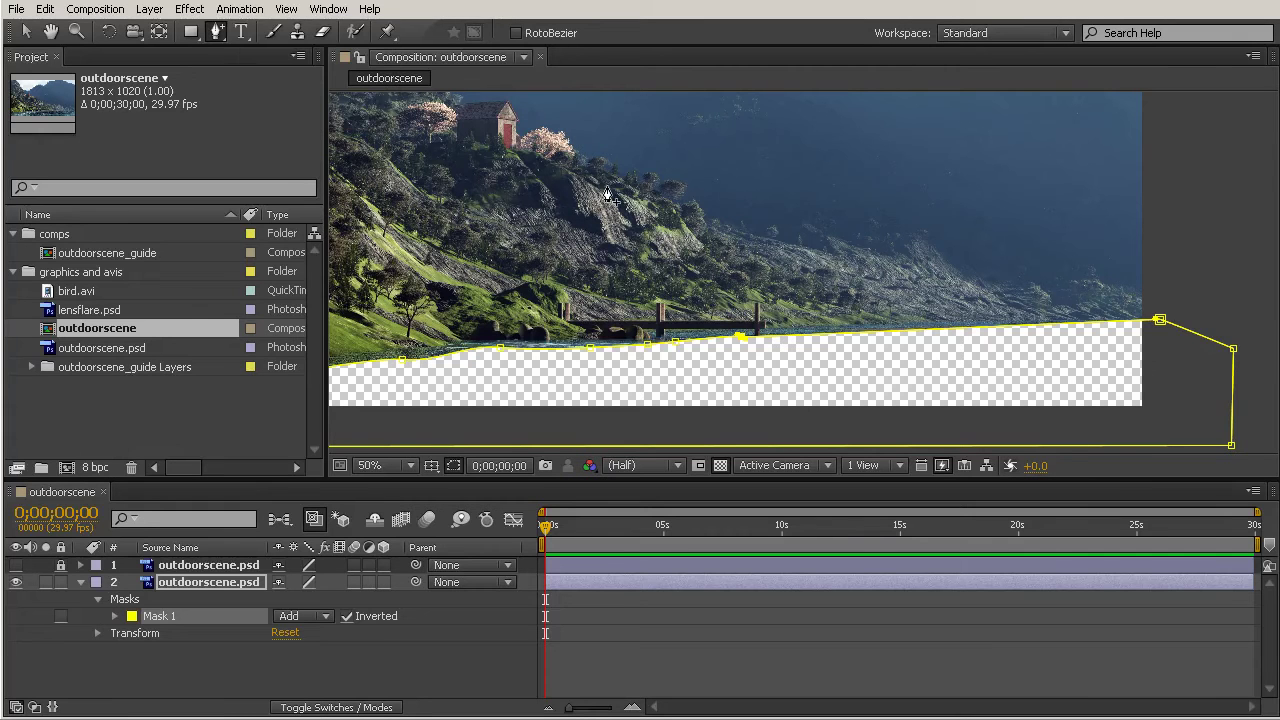
left_click(796, 337)
left_click(25, 31)
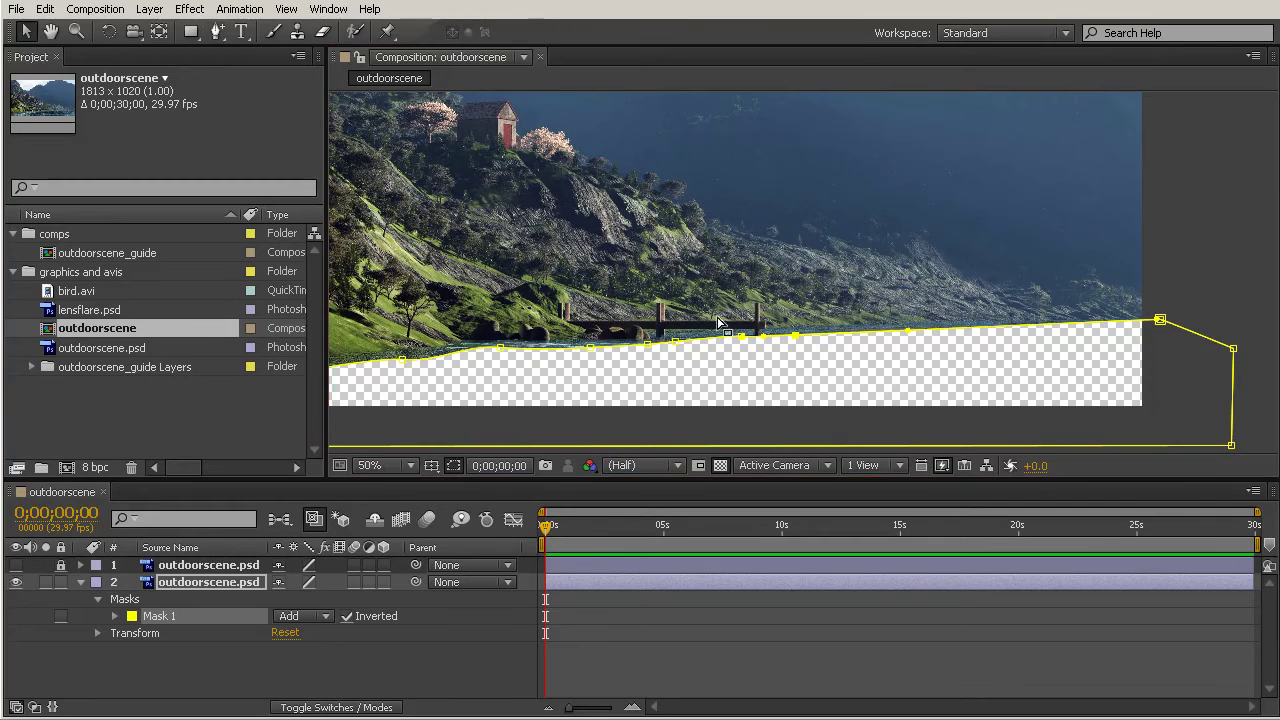
left_click(798, 340)
double_click(797, 337)
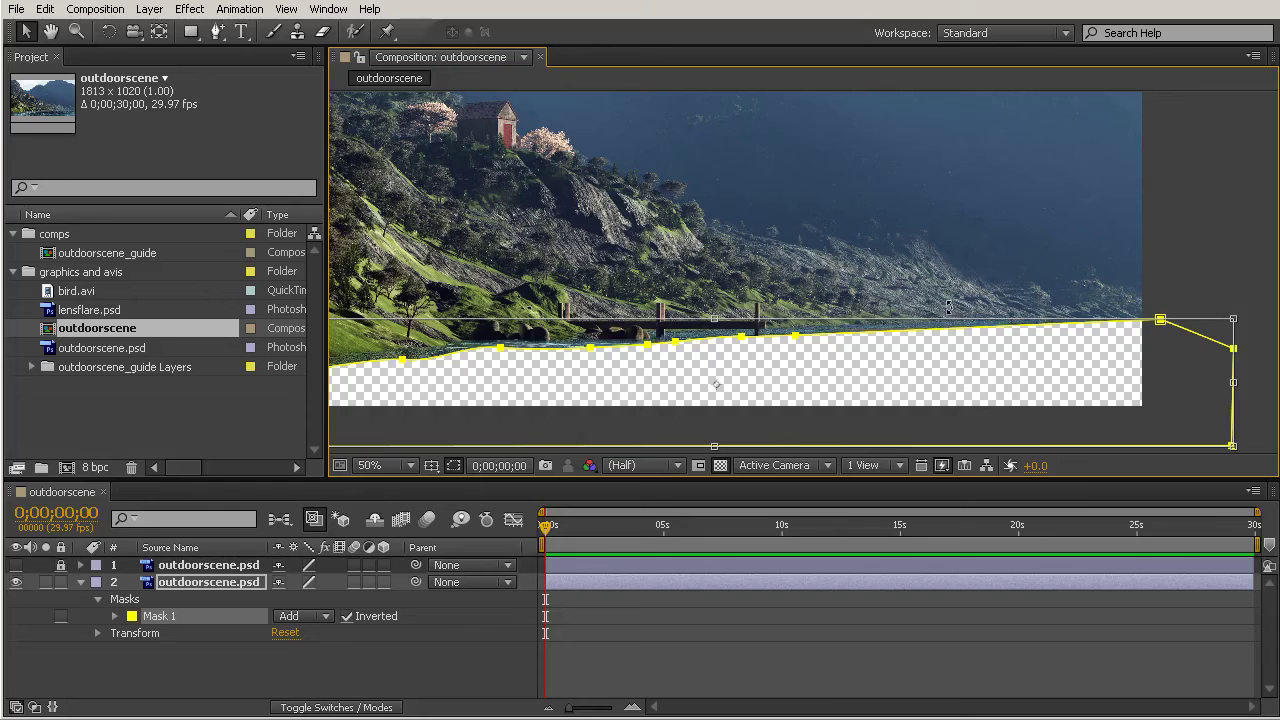
left_click(219, 657)
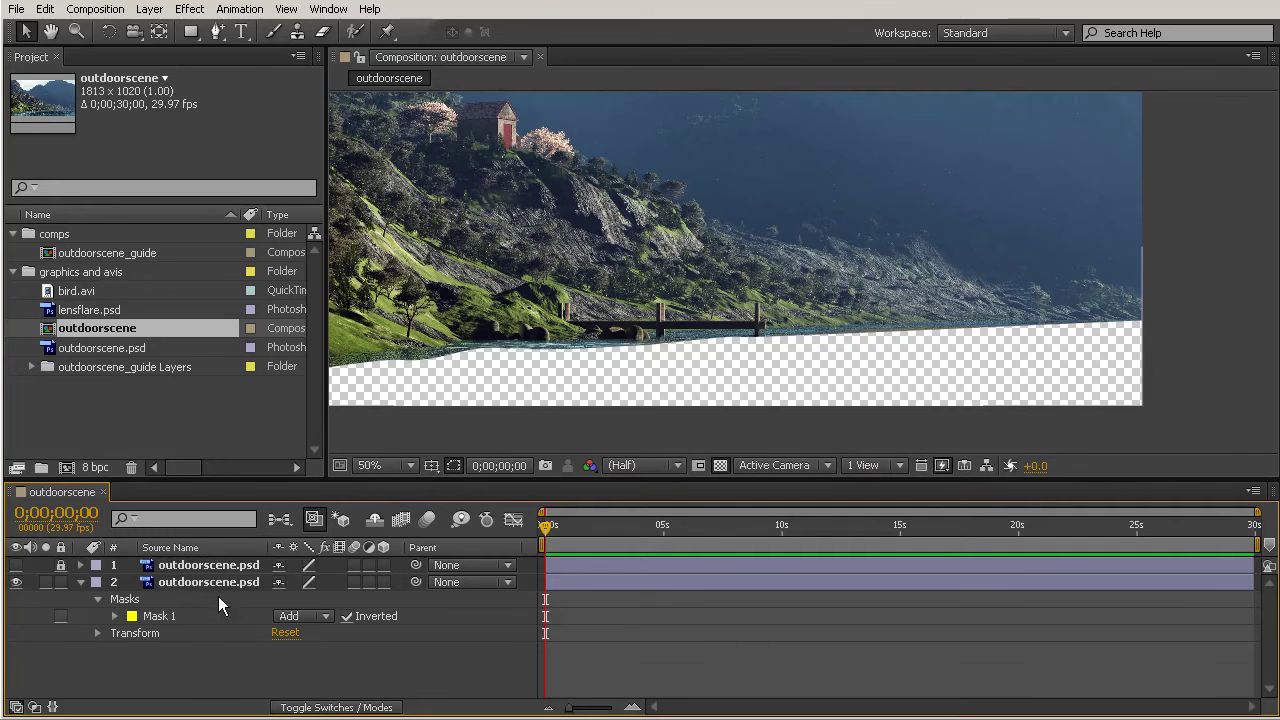
- Move the Mask 1 vertex beyond the dock's far end farther along the waterline
left_click(160, 617)
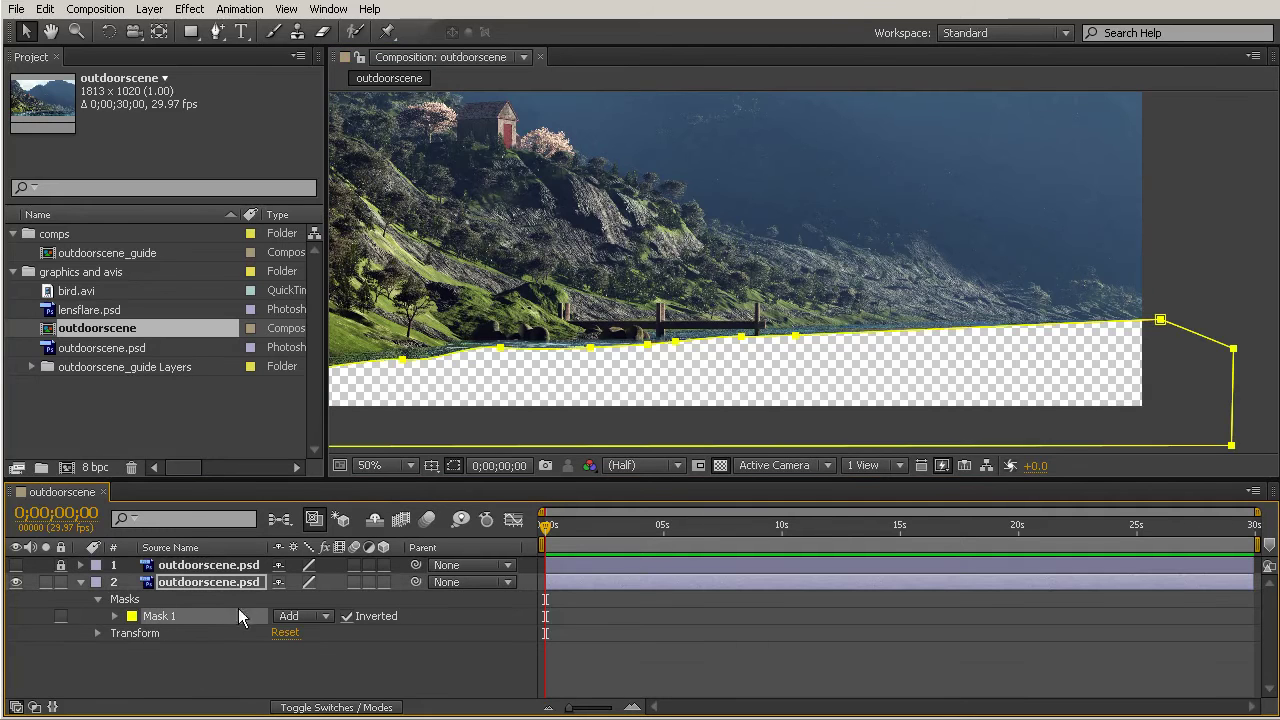
left_click(806, 312)
left_click_drag(796, 336, 843, 334)
left_click_drag(858, 290, 998, 305)
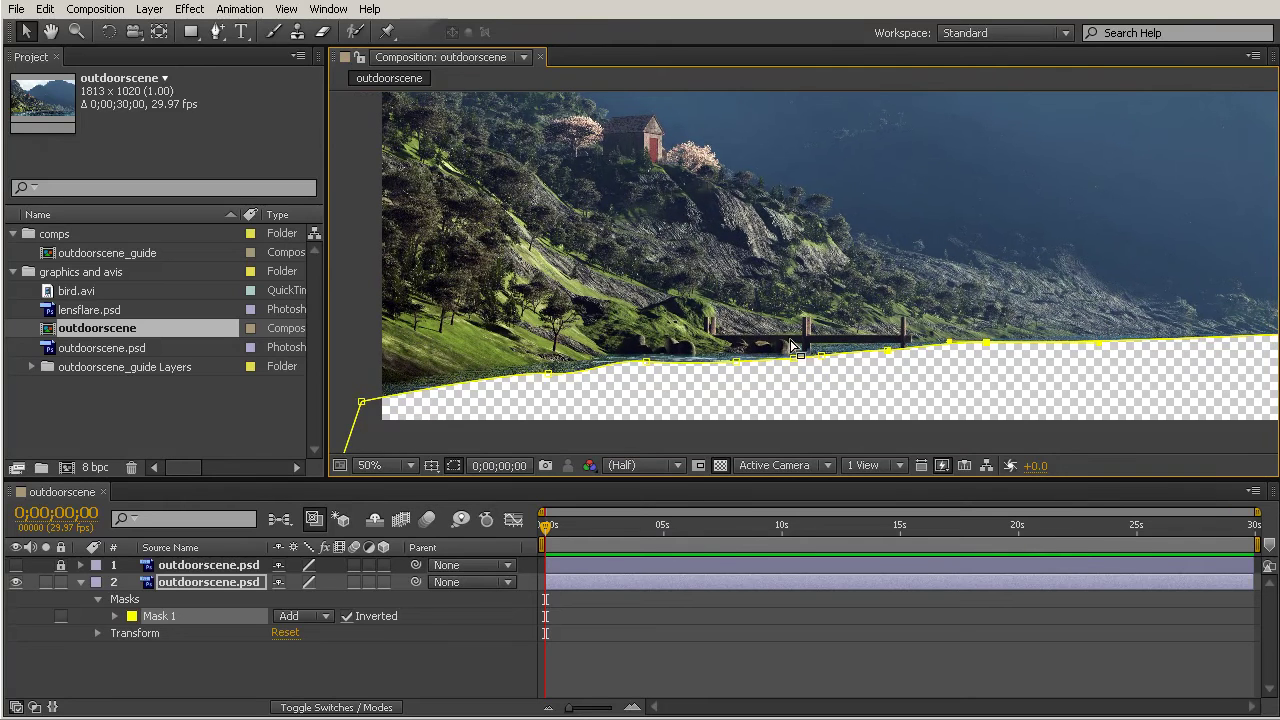
left_click_drag(737, 246, 729, 271)
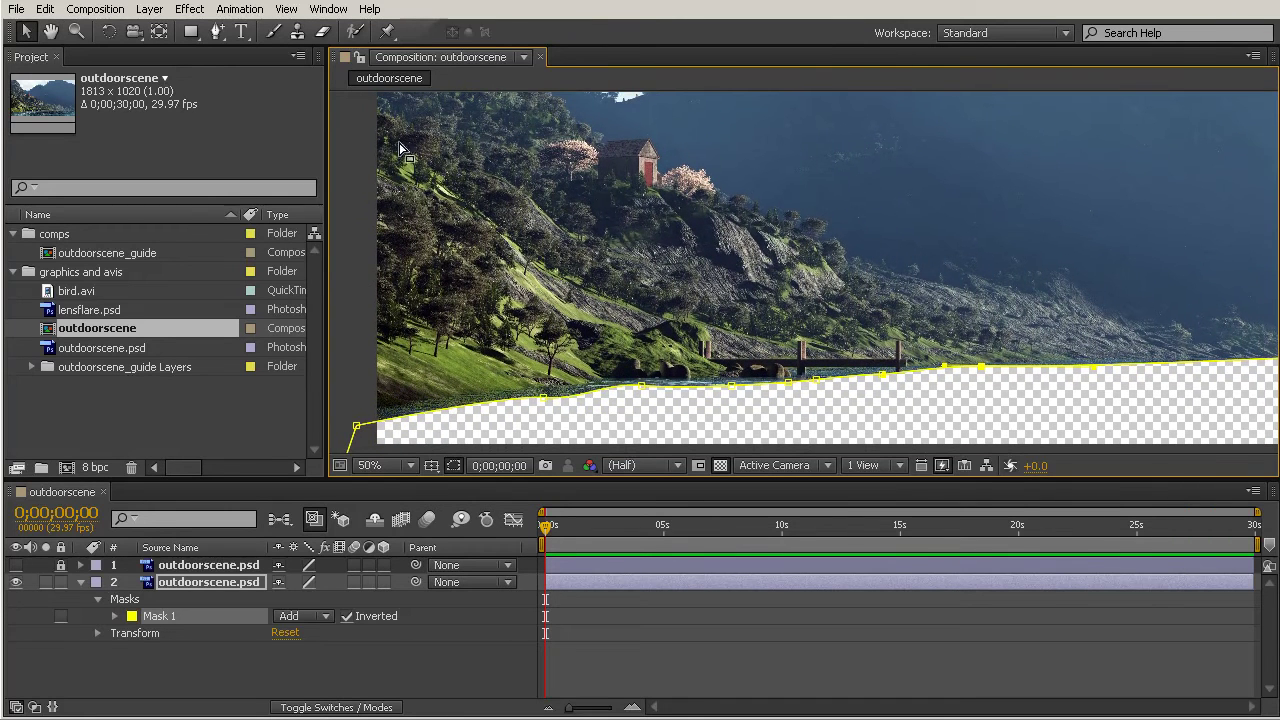
- Switch back to the Pen tool and examine the hillside from its upper trees to the dock at 100% magnification
key("space")
left_click_drag(448, 205, 441, 210)
left_click(217, 31)
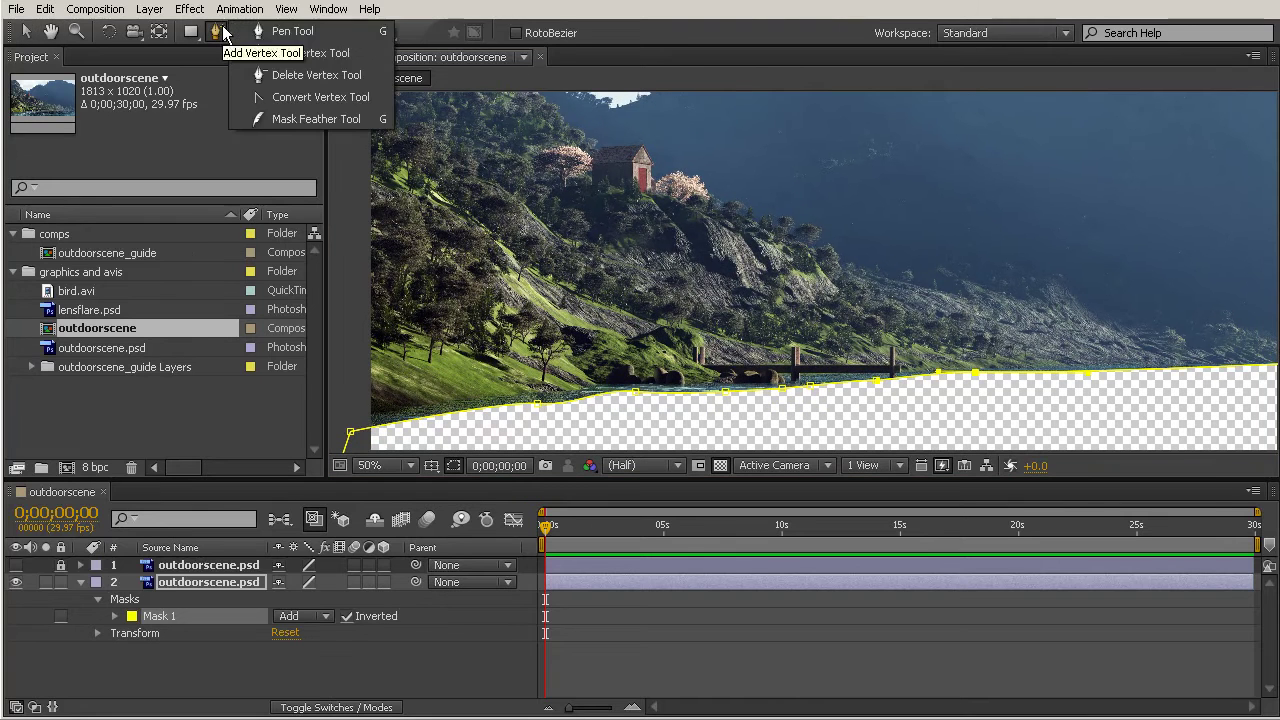
left_click(287, 36)
key("space")
left_click_drag(702, 226, 742, 246)
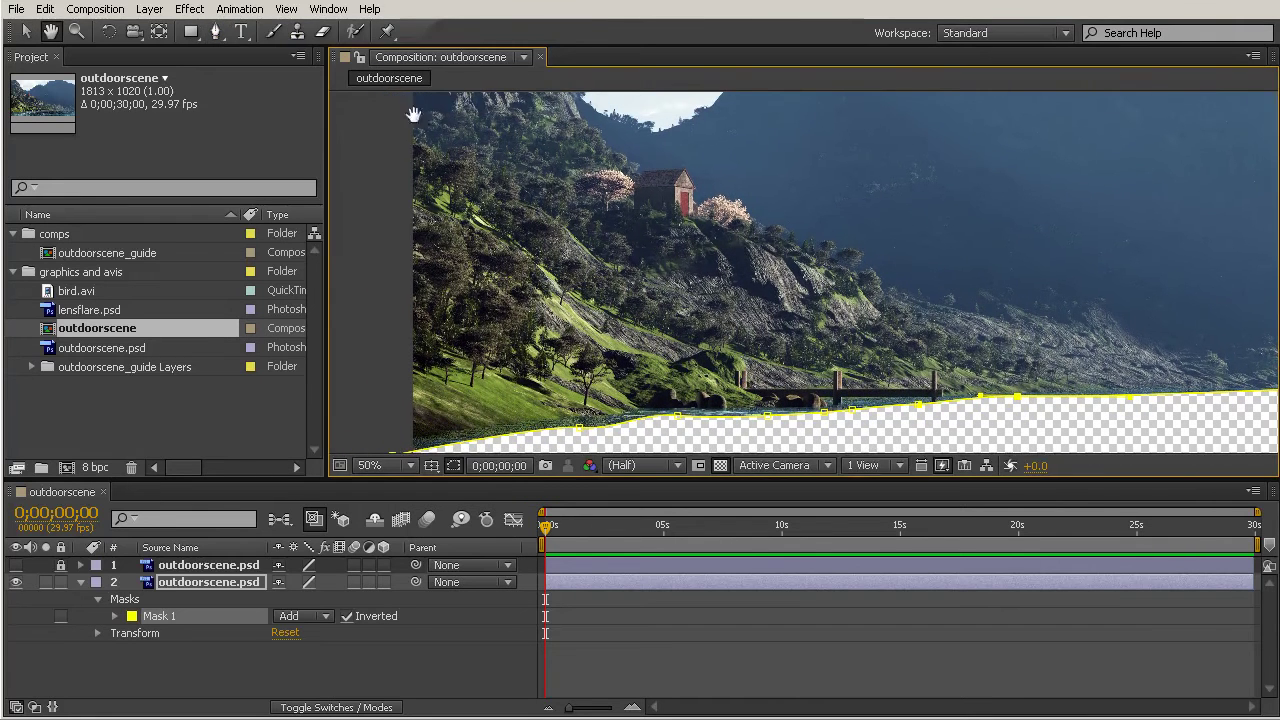
key("slash")
key("space")
left_click_drag(530, 194, 887, 293)
key("g")
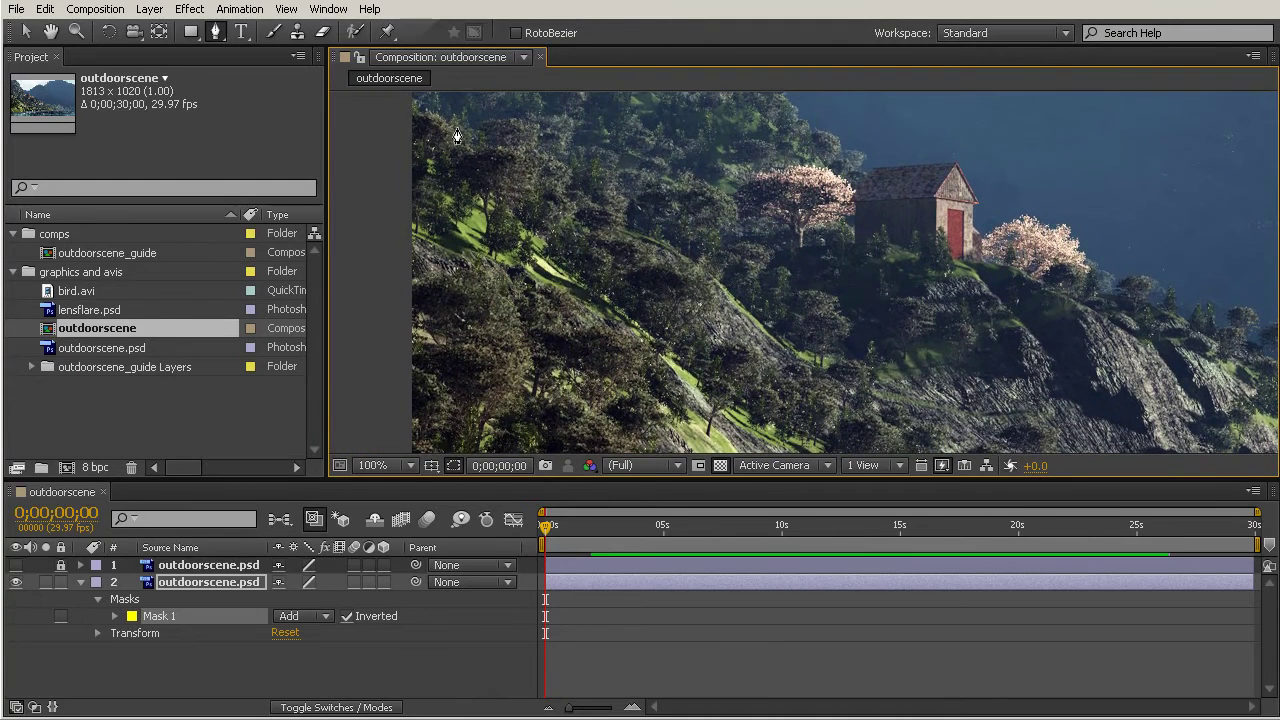
key("h")
left_click_drag(866, 366, 673, 186)
key("g")
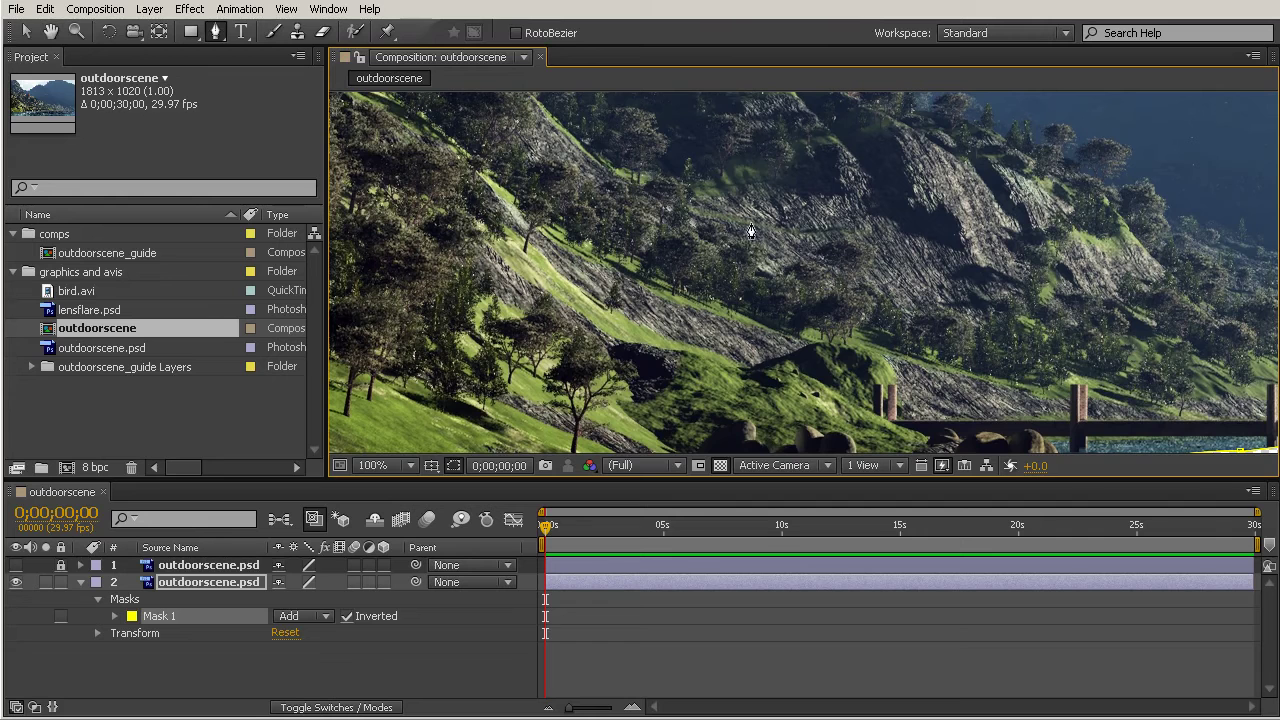
left_click_drag(1081, 325, 750, 268)
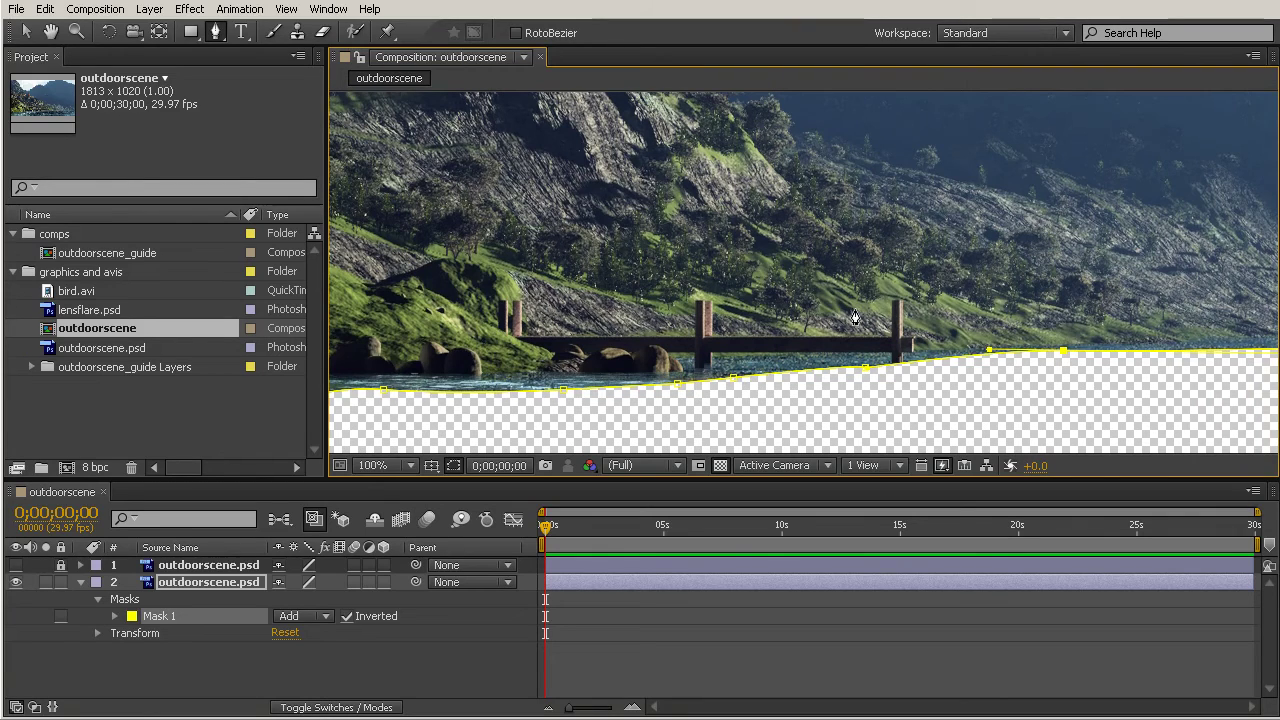
key("h")
left_click_drag(709, 283, 660, 292)
key("g")
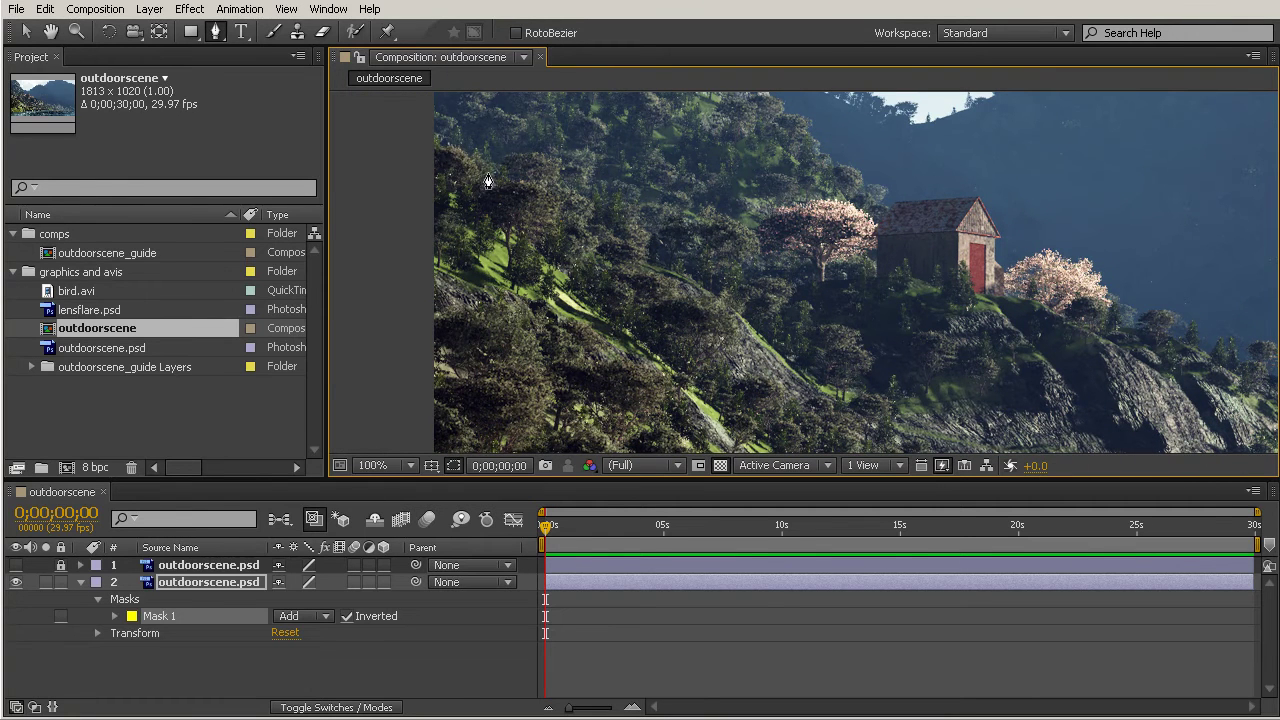
- Start a second mask on the lower layer, tracing from beyond the image's left edge down the near hill's treetops below the house
left_click(421, 131)
left_click(492, 155)
left_click(520, 173)
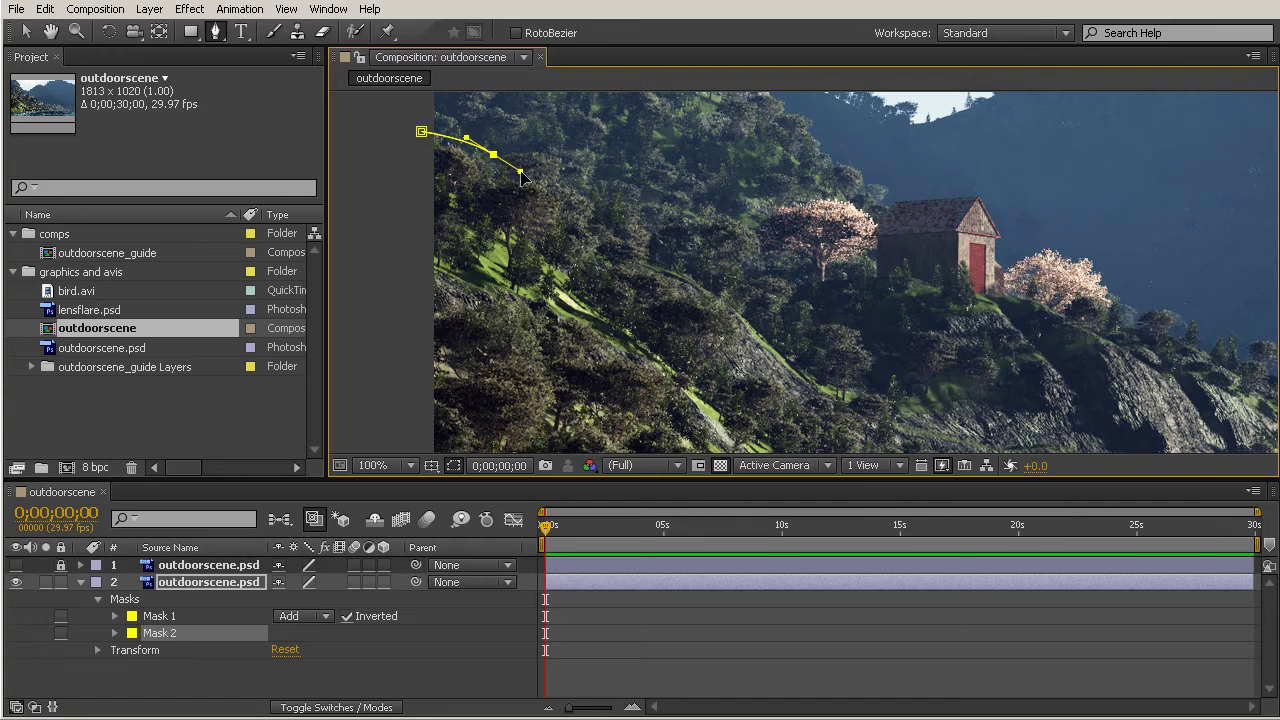
left_click(563, 177)
left_click_drag(652, 226, 688, 269)
left_click_drag(808, 366, 631, 252)
left_click_drag(592, 158, 630, 155)
key("space")
left_click(665, 207)
left_click_drag(666, 216, 777, 305)
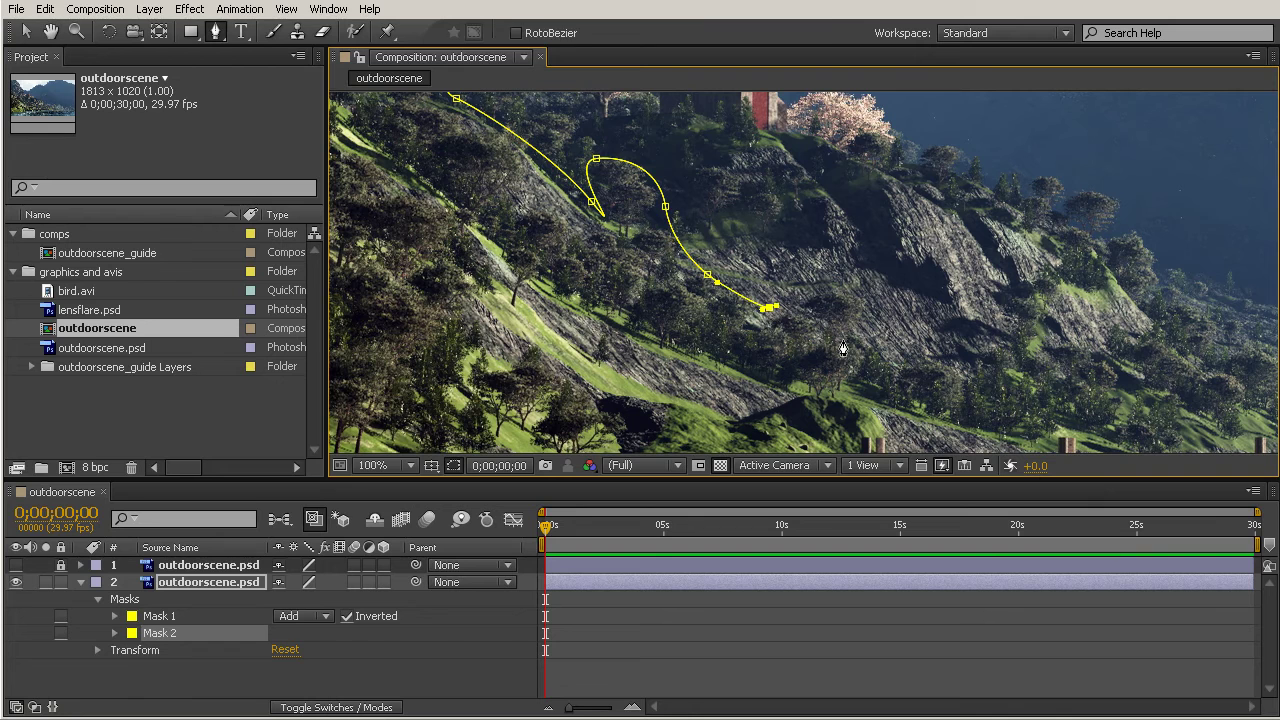
- Continue Mask 2 along the near hillside's tree line, over the dock and down past its far end to the waterline
key("space")
left_click_drag(855, 370, 652, 232)
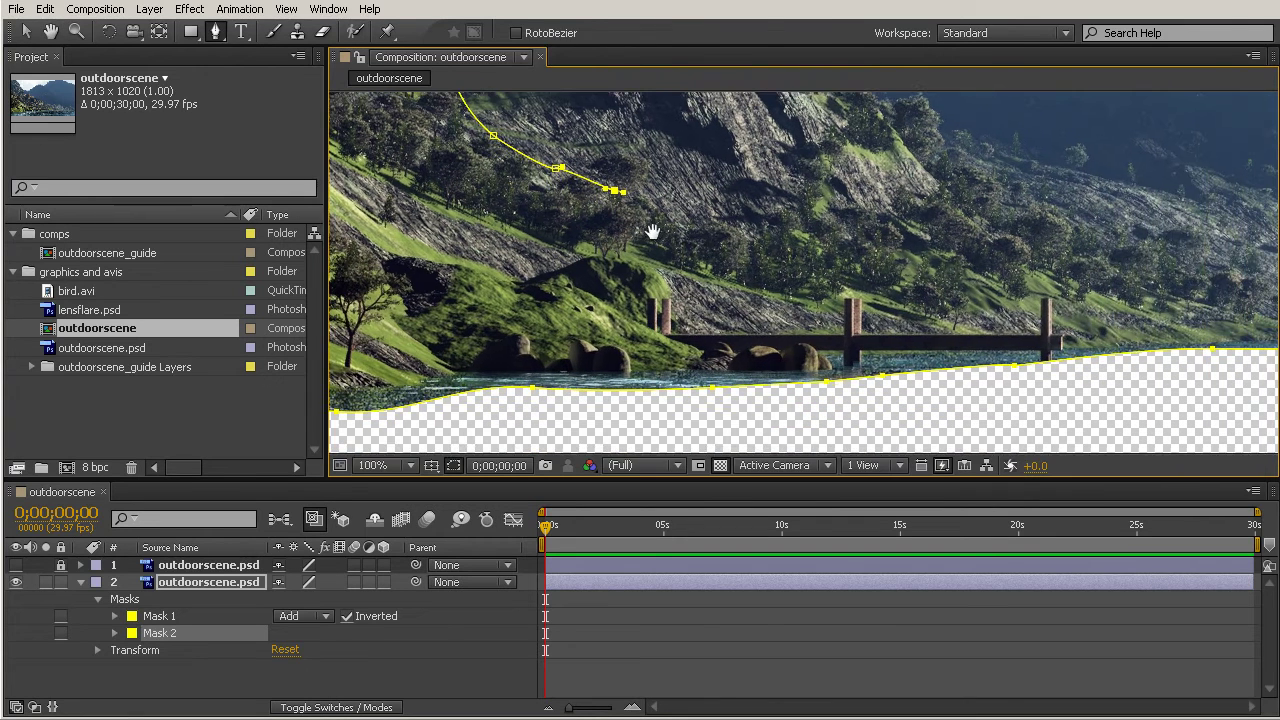
left_click(691, 212)
left_click(756, 233)
left_click_drag(821, 240, 983, 304)
left_click(1029, 290)
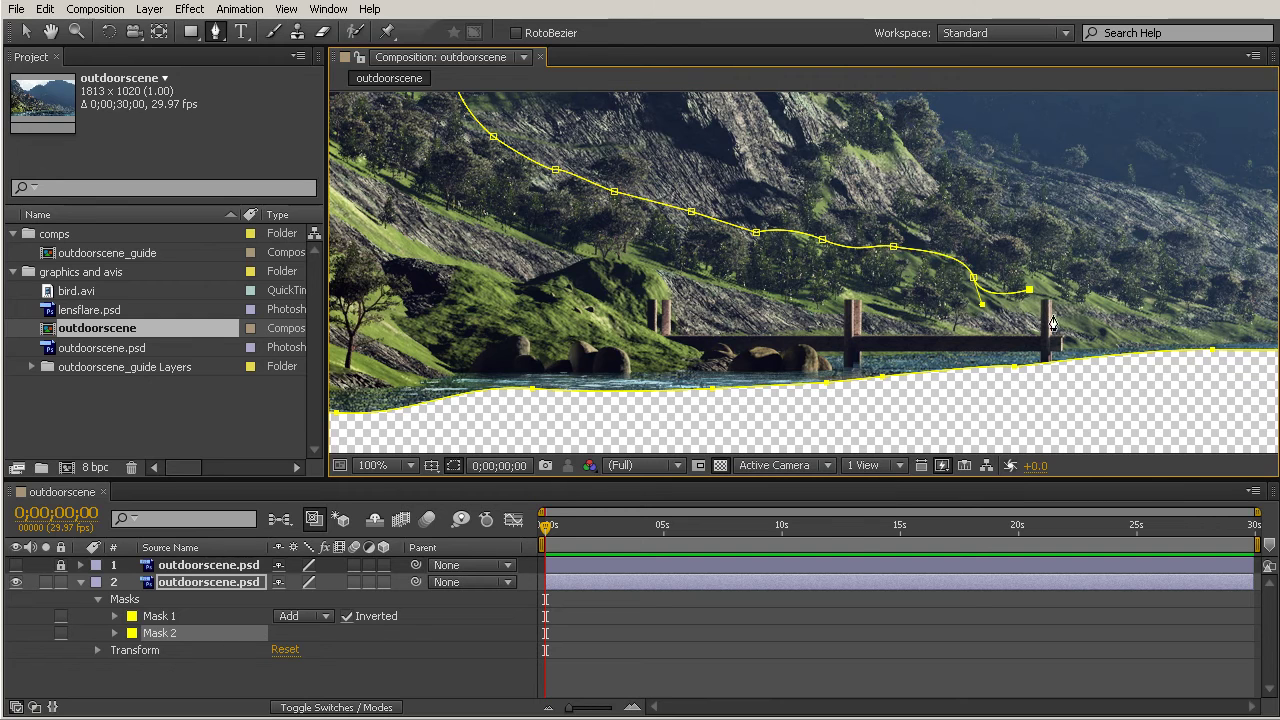
left_click_drag(1137, 358, 1170, 410)
mouse_move(1061, 361)
left_mouse_down()
mouse_move(1055, 350)
mouse_move(1046, 370)
left_mouse_up()
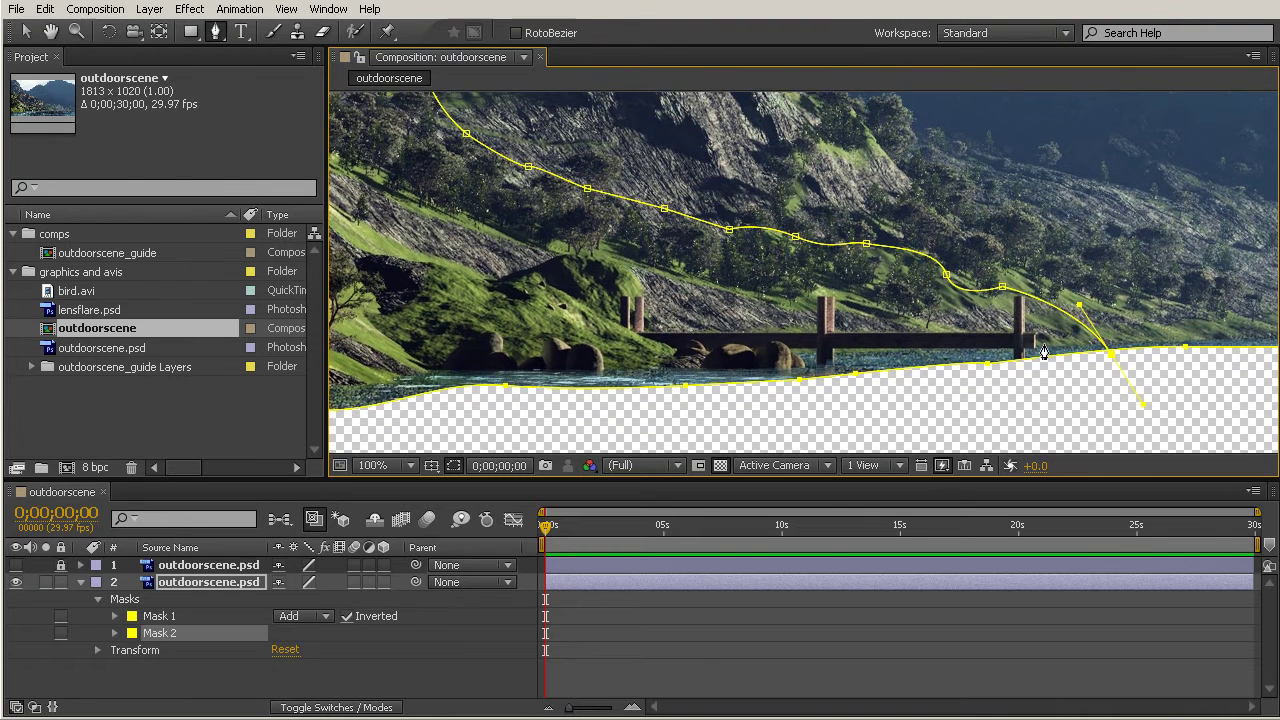
- Run the Mask 2 path back beneath the dock and shoreline, below the Mask 1 edge
left_click_drag(933, 328, 1030, 266)
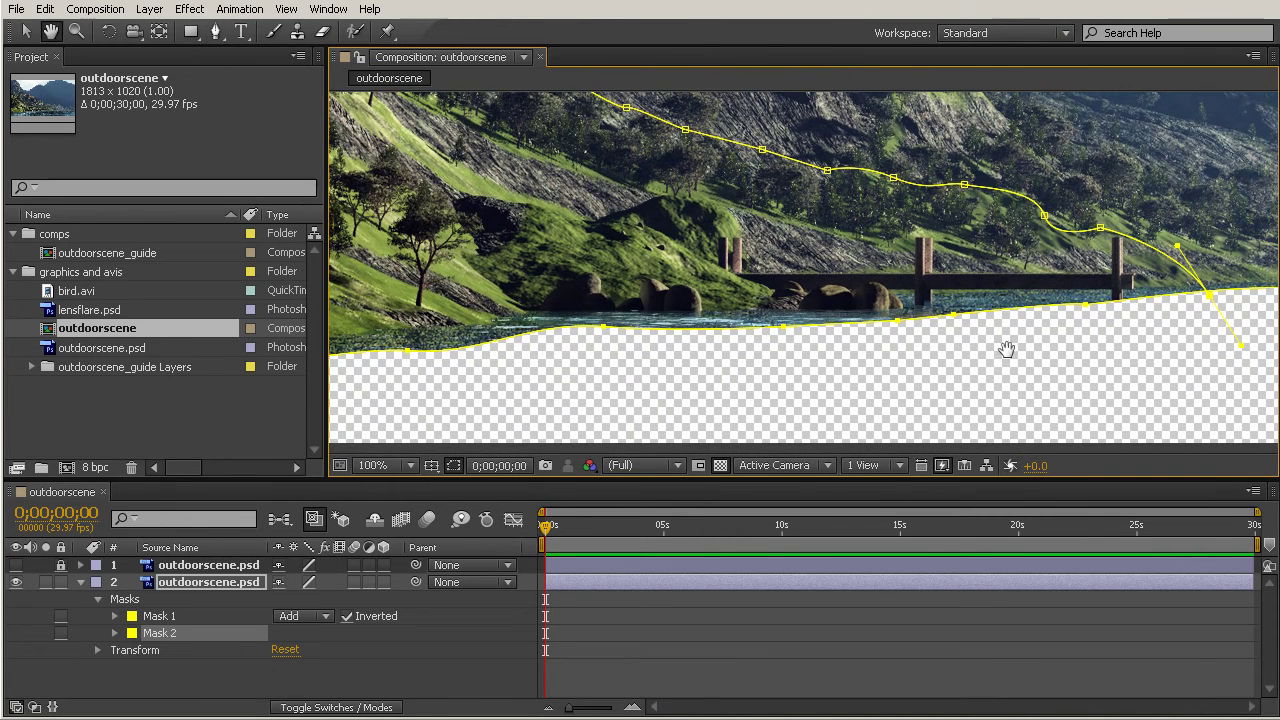
left_click(790, 363)
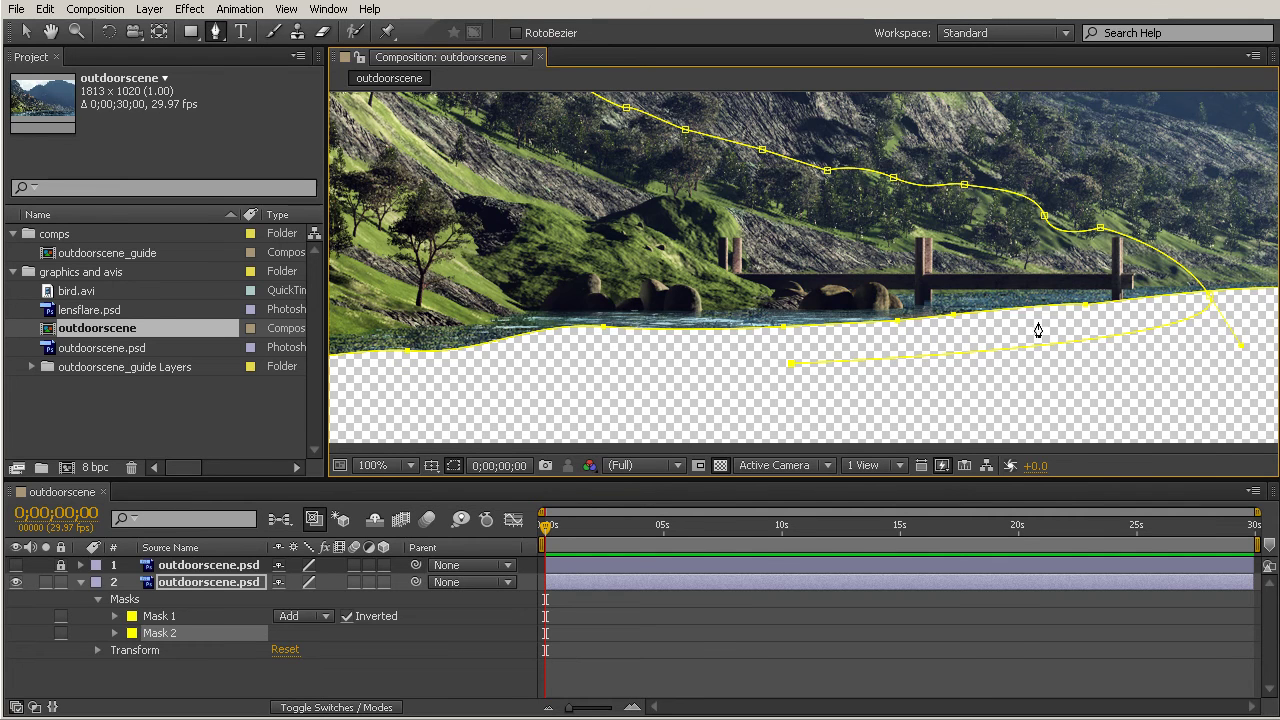
left_click_drag(709, 363, 936, 340)
left_click(760, 357)
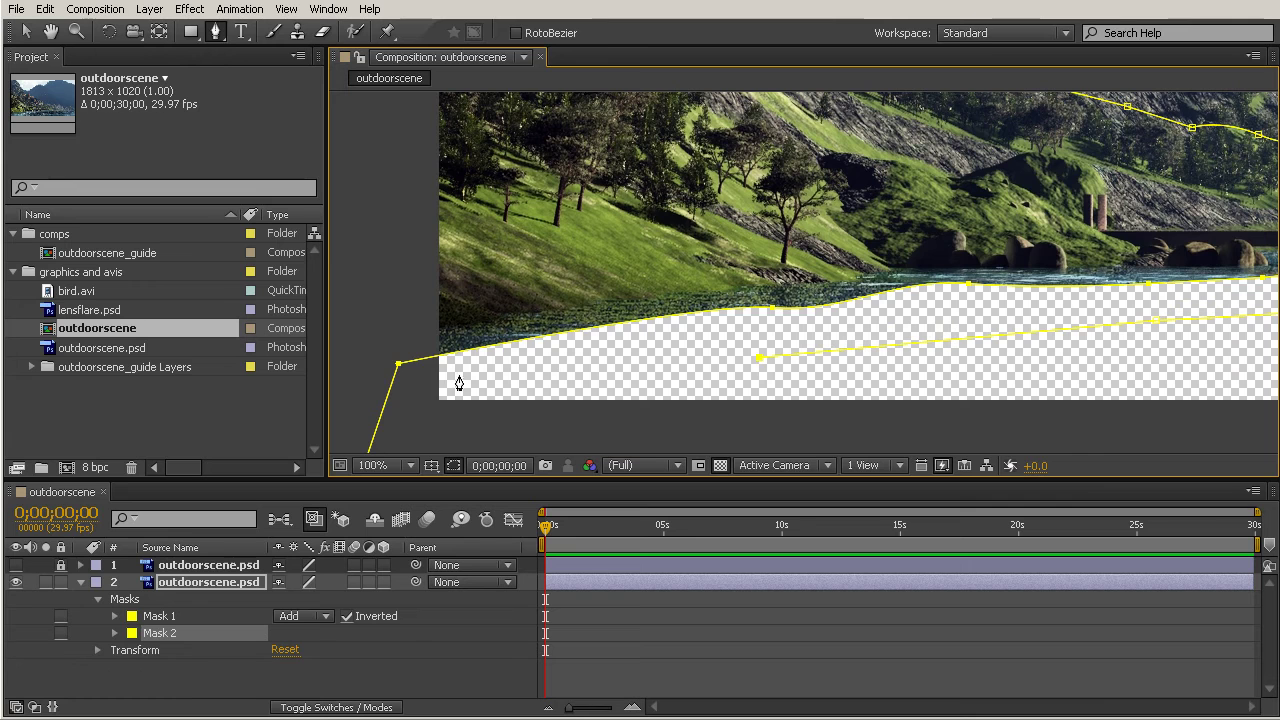
- Carry Mask 2 up outside the image's left edge and close it at its starting point around the near hillside
left_click_drag(270, 220, 494, 280)
left_click(492, 279)
scroll(459, 234, "up", 5)
left_click(457, 211)
scroll(603, 197, "up", 5)
left_click(484, 234)
left_click(588, 172)
- Review the closed Mask 2 outline around the near hillside and dock at 50% magnification
left_click_drag(846, 305, 536, 145)
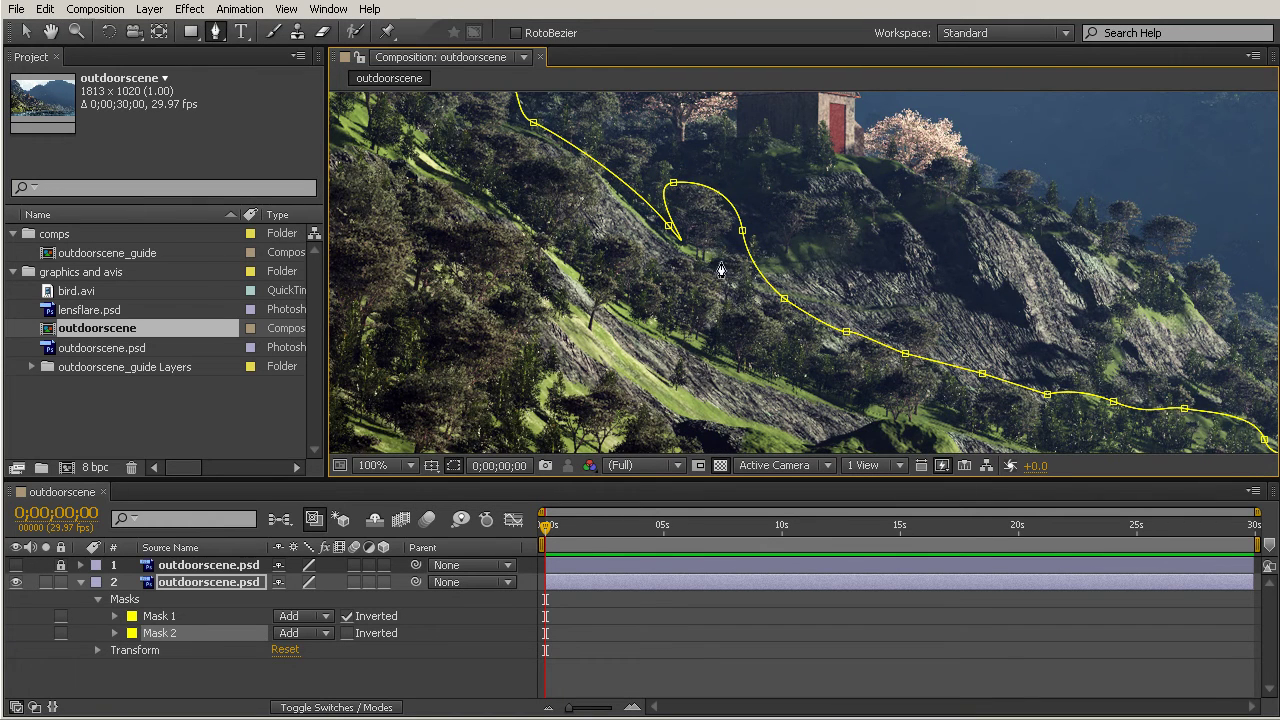
key("z")
left_click(762, 282, "alt")
left_click_drag(887, 318, 798, 277)
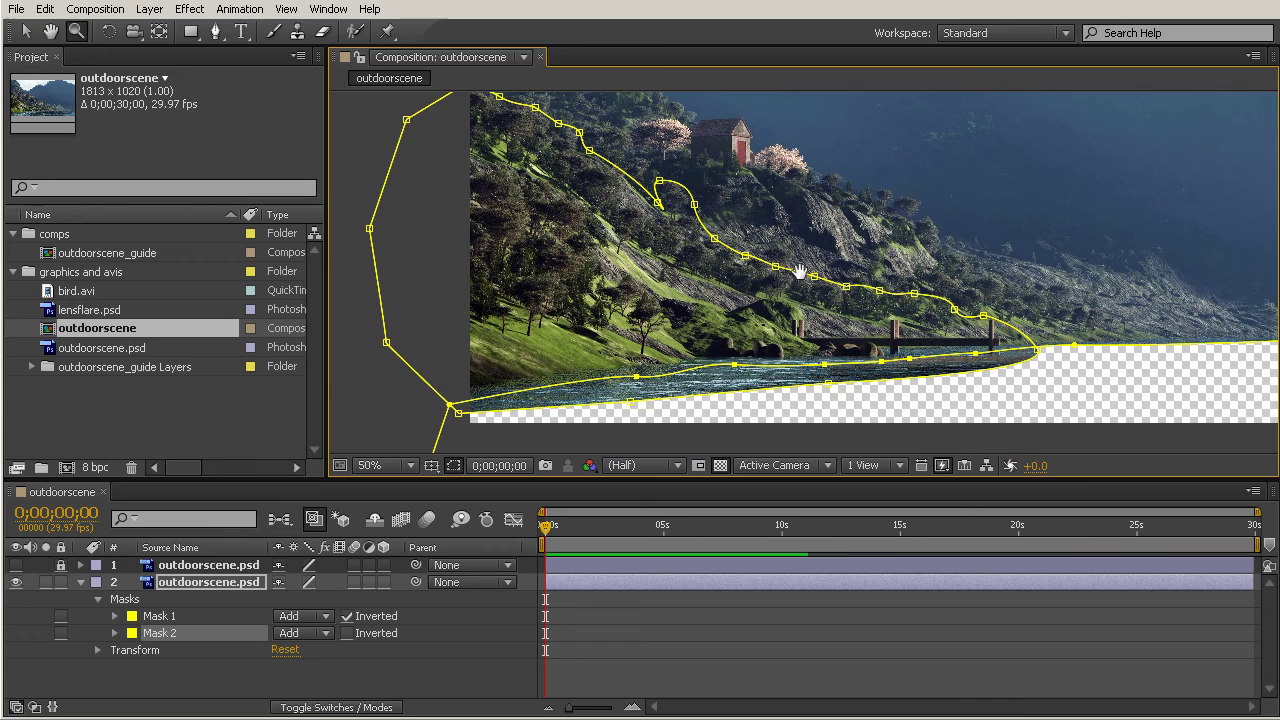
left_click_drag(828, 232, 811, 213)
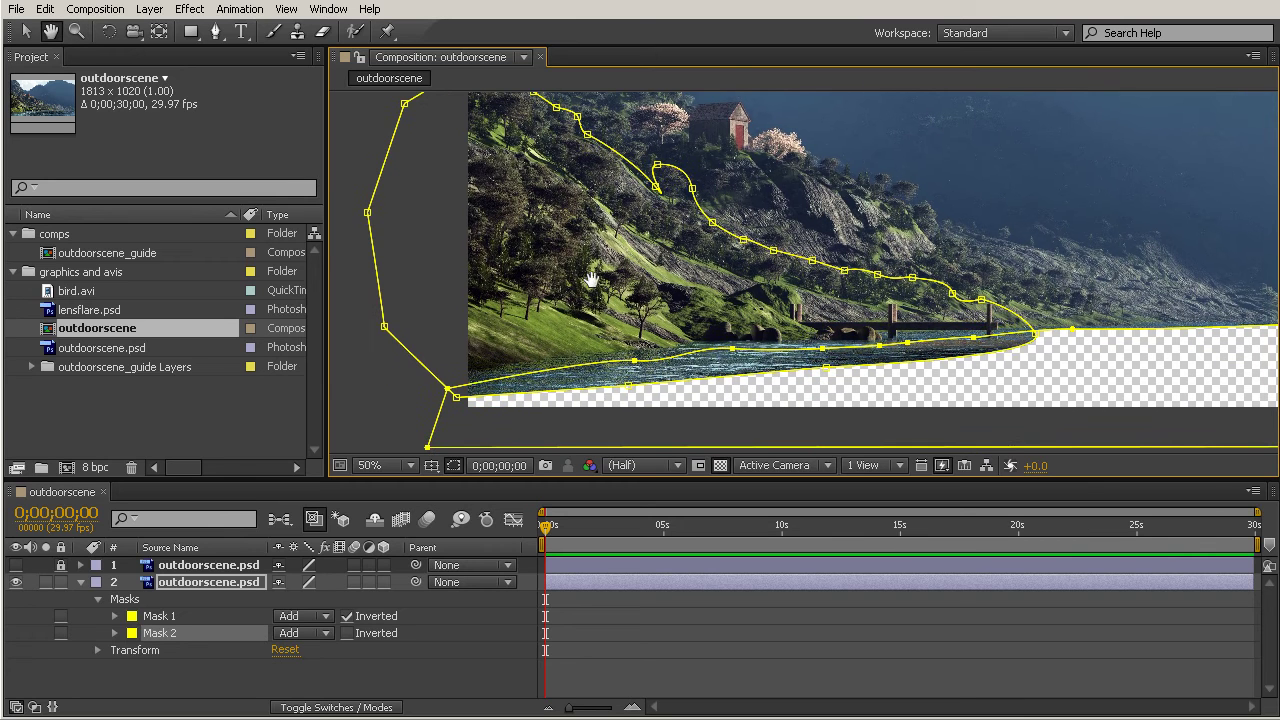
left_click_drag(648, 245, 644, 252)
key("z")
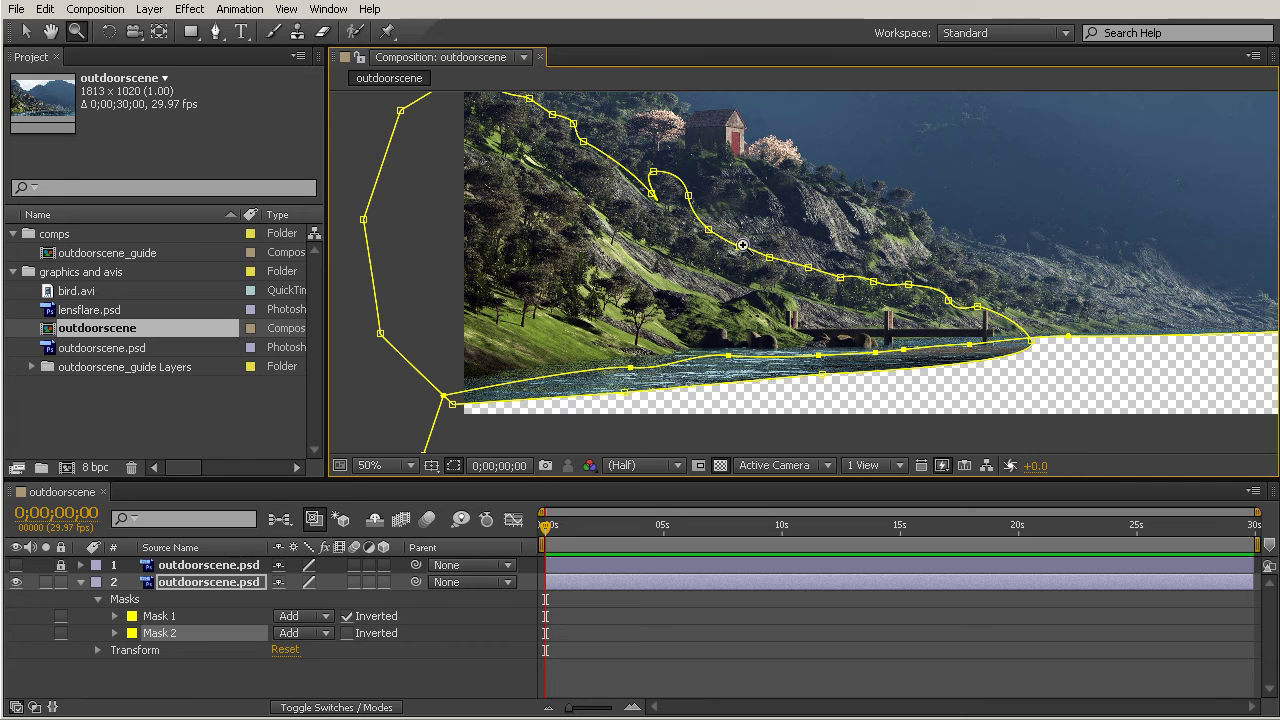
- Set Mask 2's mode to Intersect so only the near hillside and dock stay visible on the layer
left_click(289, 582)
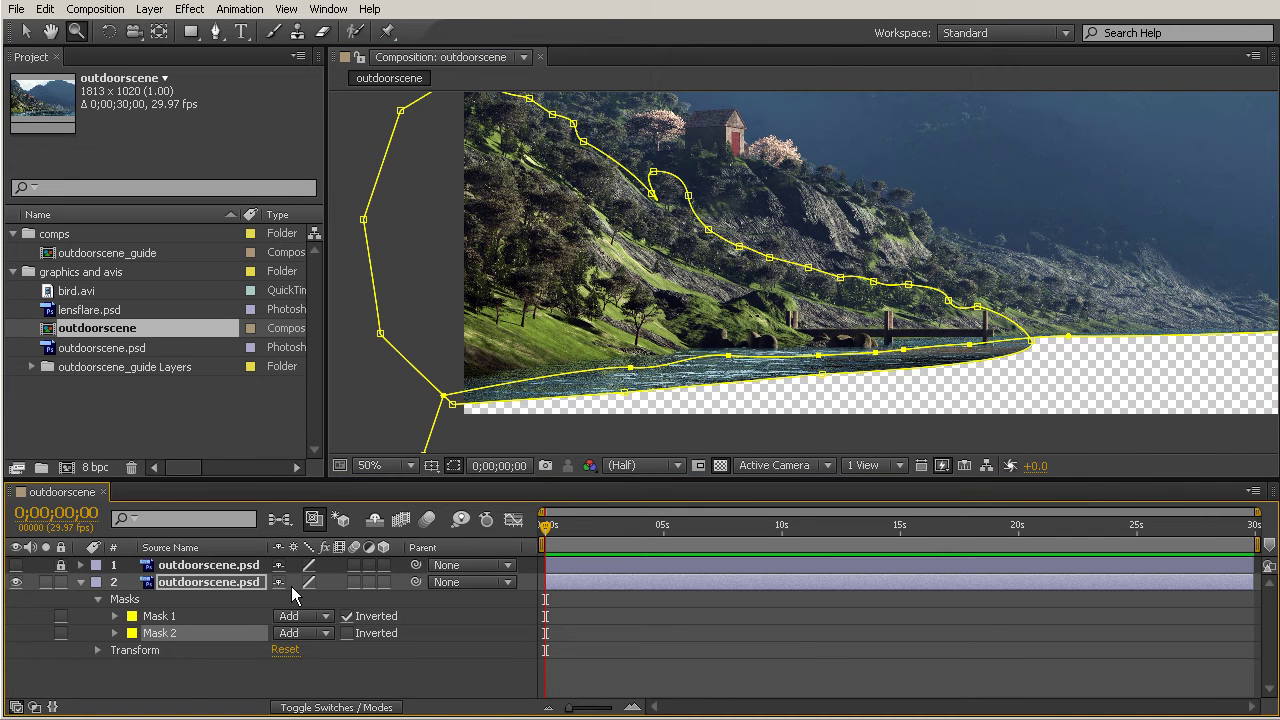
left_click(323, 634)
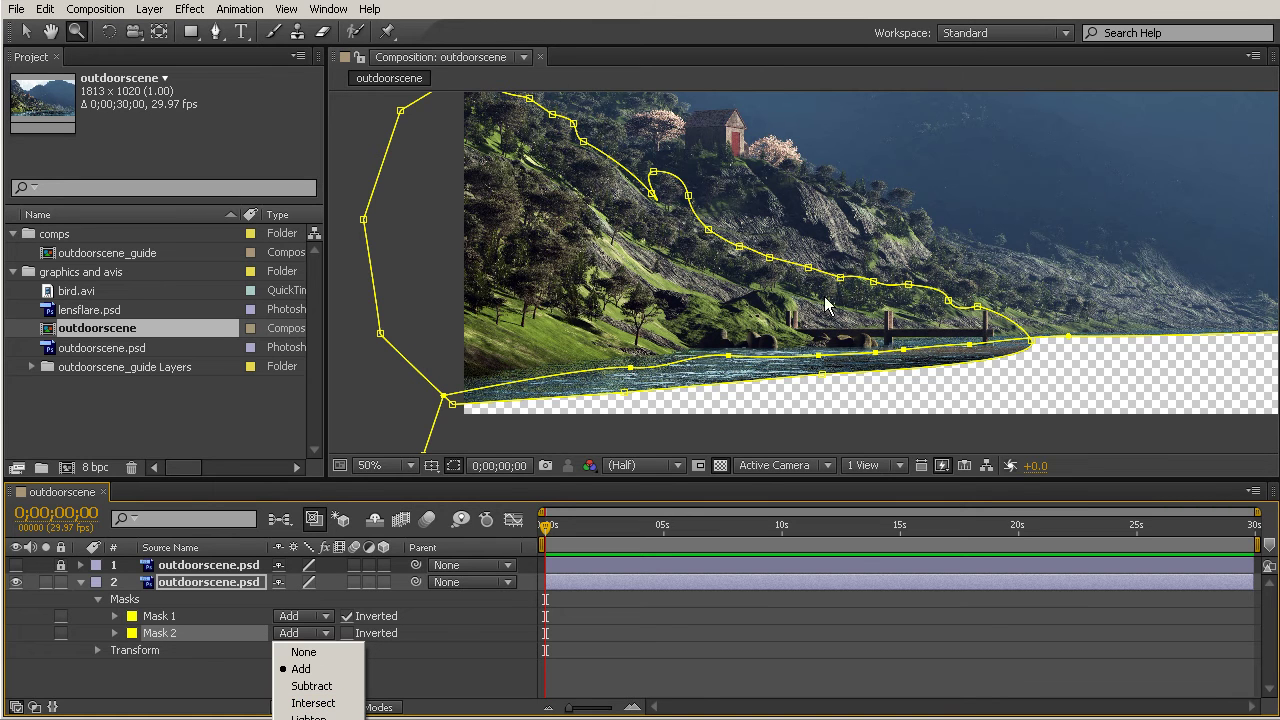
left_click(313, 703)
left_click_drag(931, 237, 908, 286)
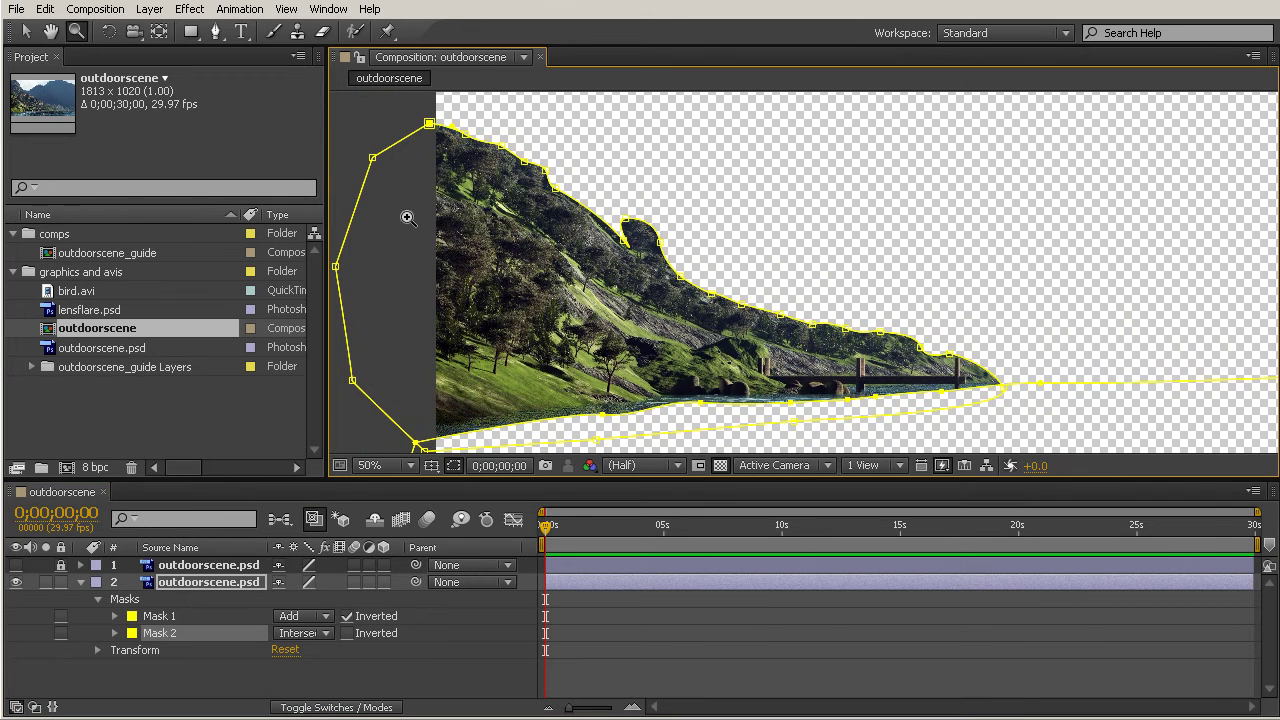
- Inspect the isolated hillside and dock cutout with and without its mask outlines
left_click(25, 31)
left_click(820, 174)
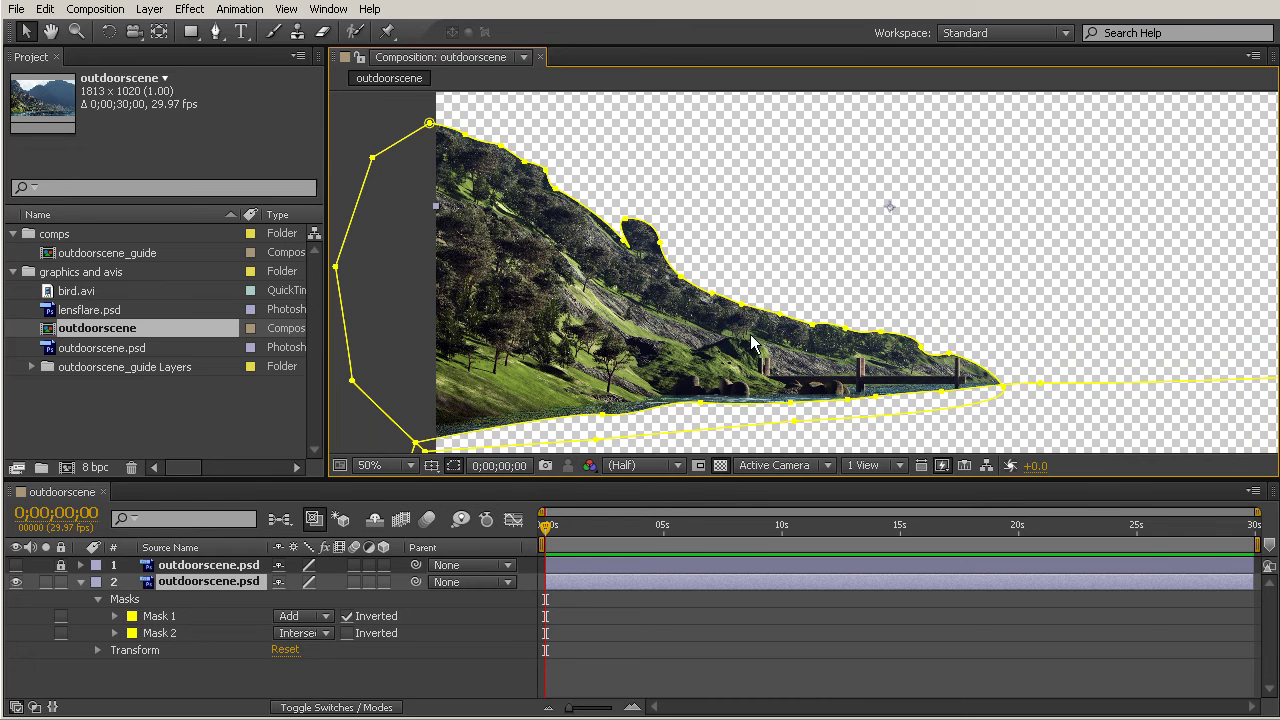
left_click(382, 116)
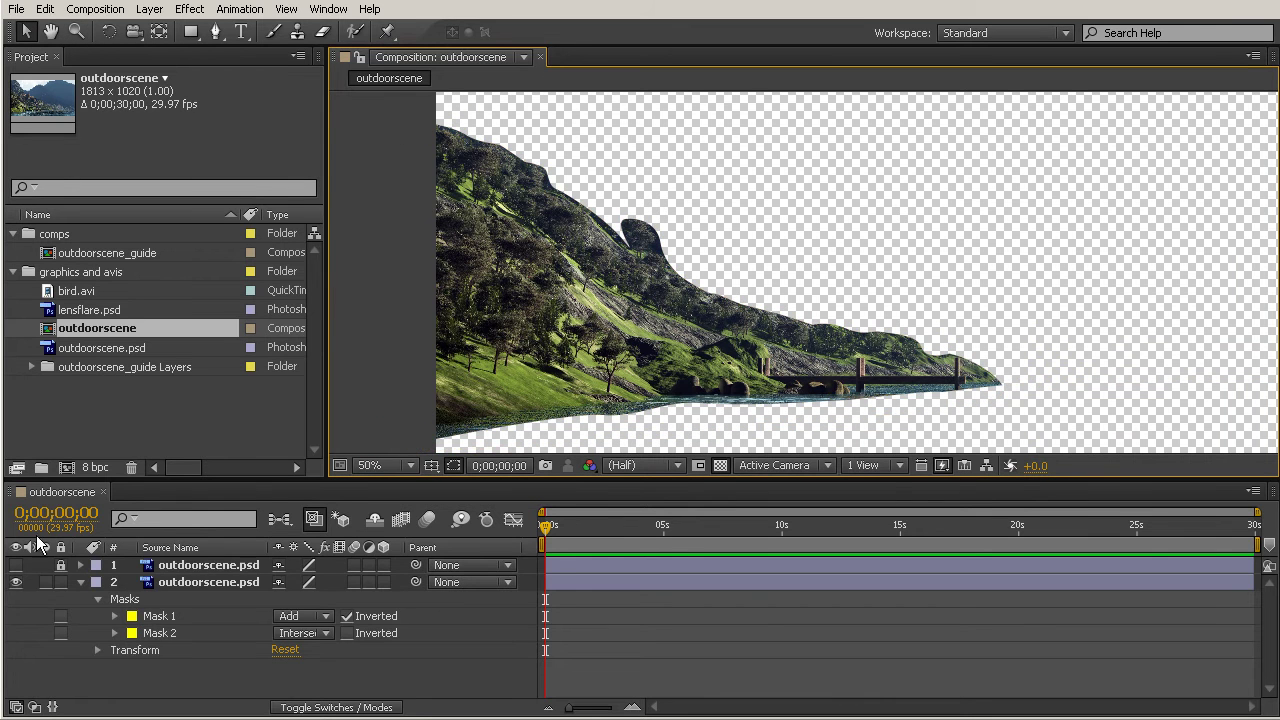
left_click(196, 582)
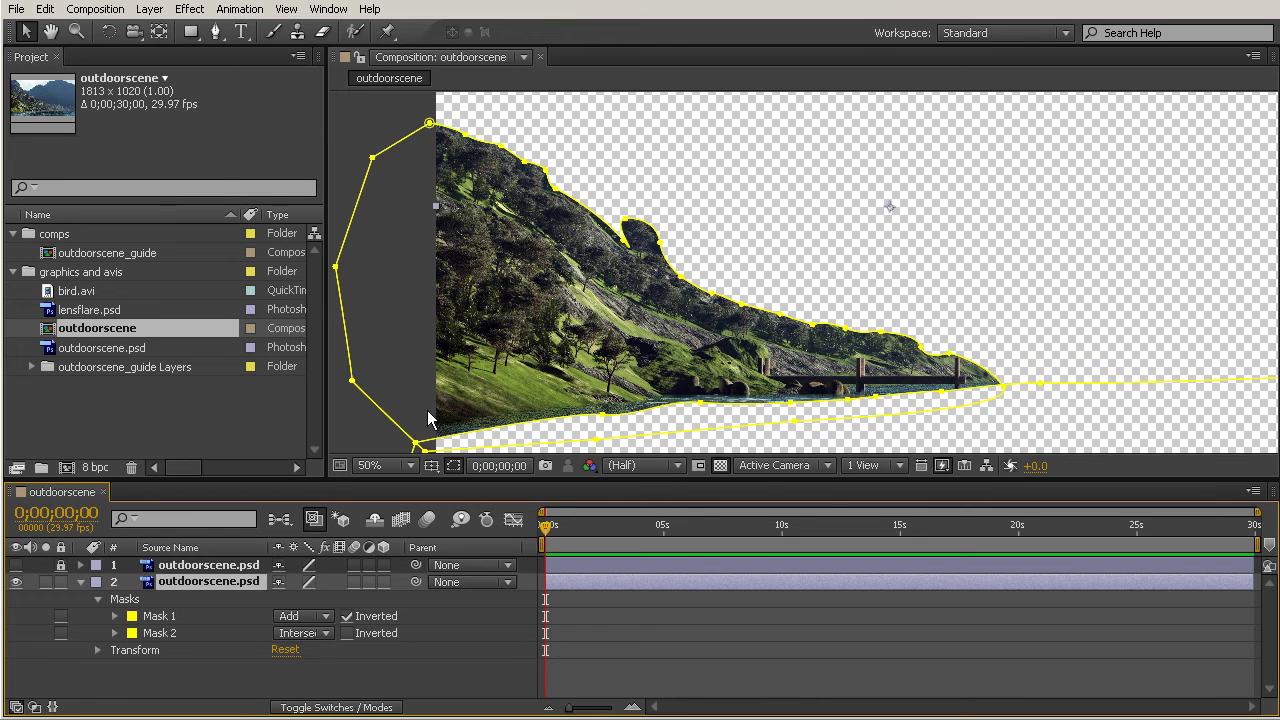
key("h")
left_click_drag(851, 320, 786, 351)
key("v")
left_click(218, 690)
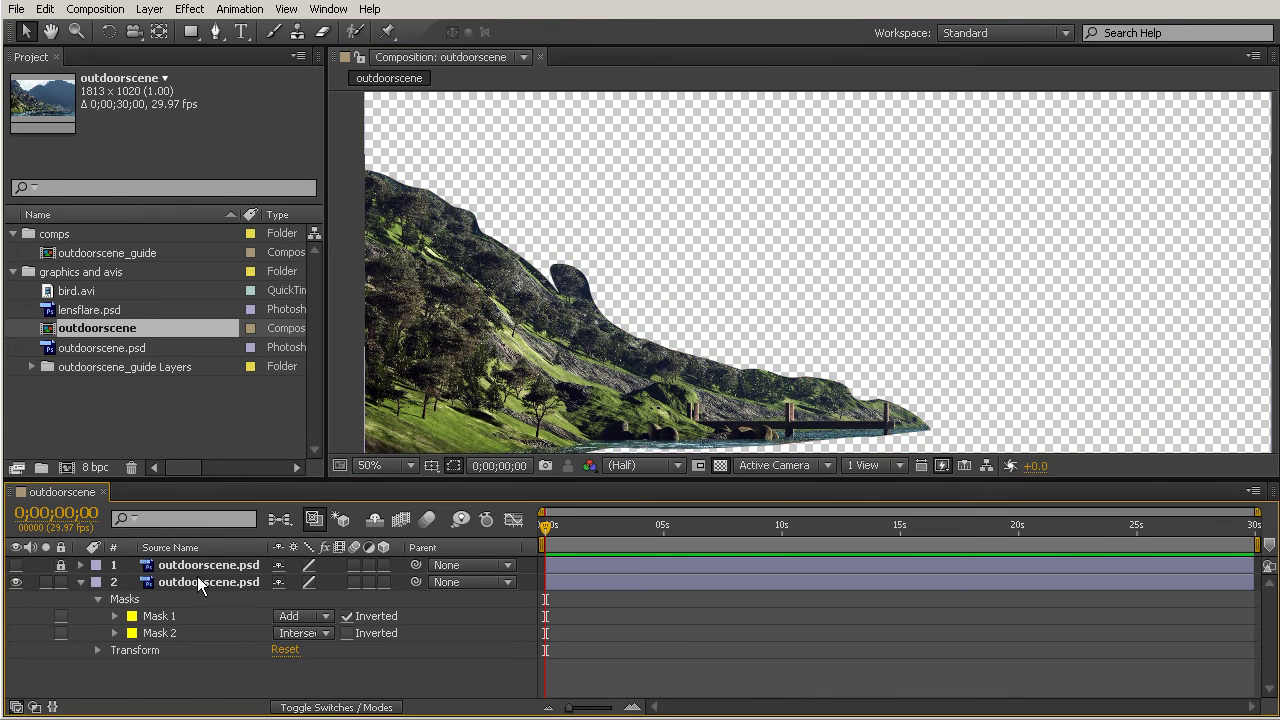
- Duplicate the masked hillside layer, hide the upper copy and select the lower one
left_click(207, 582)
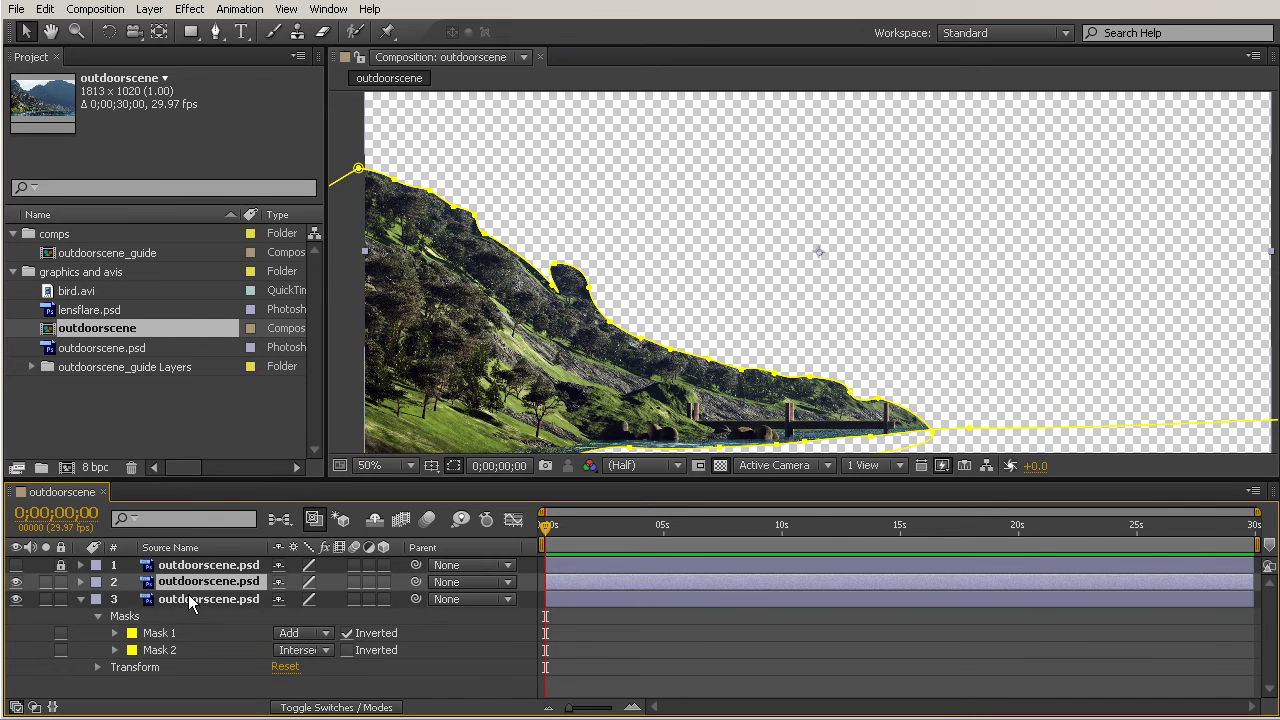
key("ctrl+d")
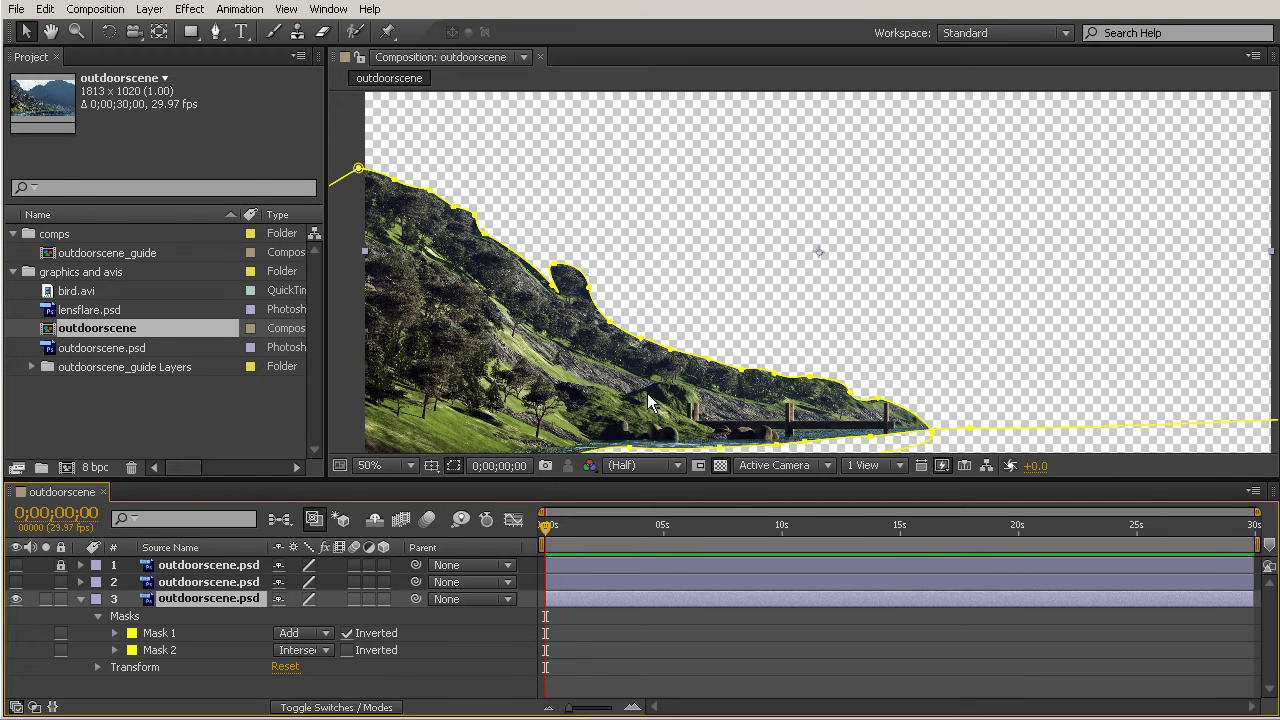
- Change Mask 2's mode to Subtract on the lowest outdoorscene.psd layer
left_click_drag(608, 372, 814, 277)
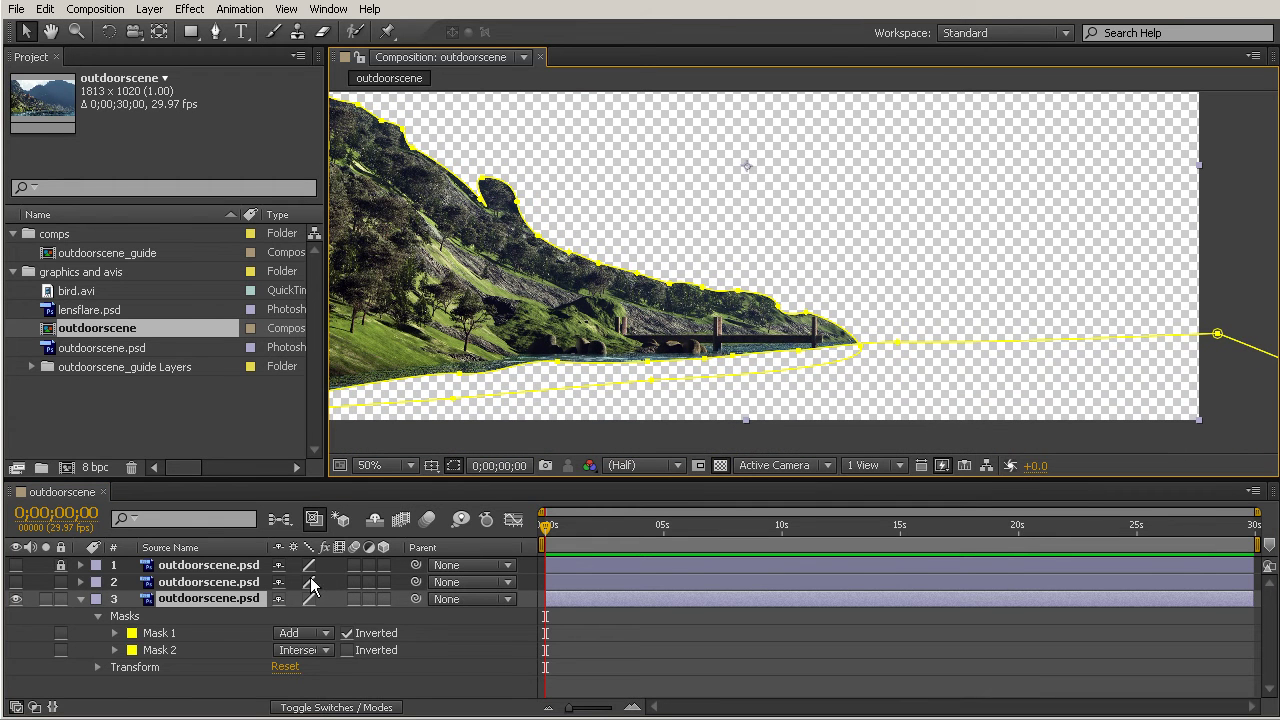
left_click_drag(871, 189, 914, 257)
left_click_drag(872, 481, 866, 558)
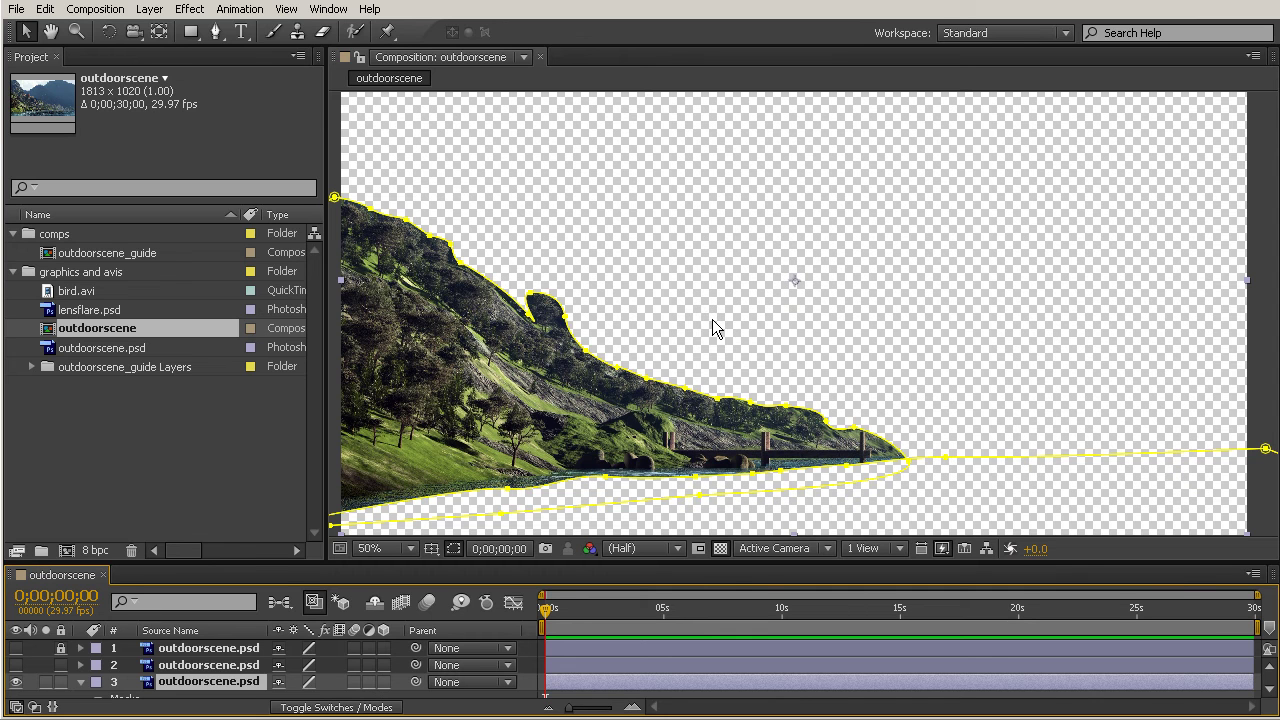
left_click_drag(666, 563, 676, 463)
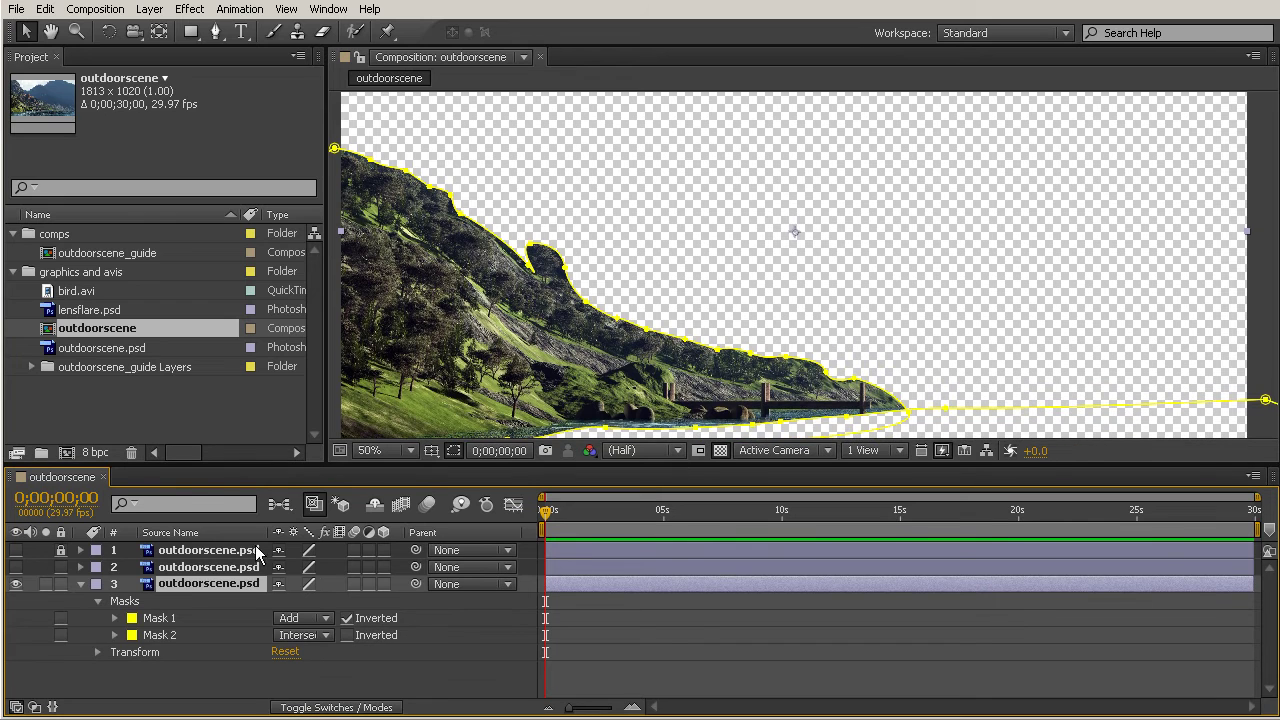
left_click(305, 643)
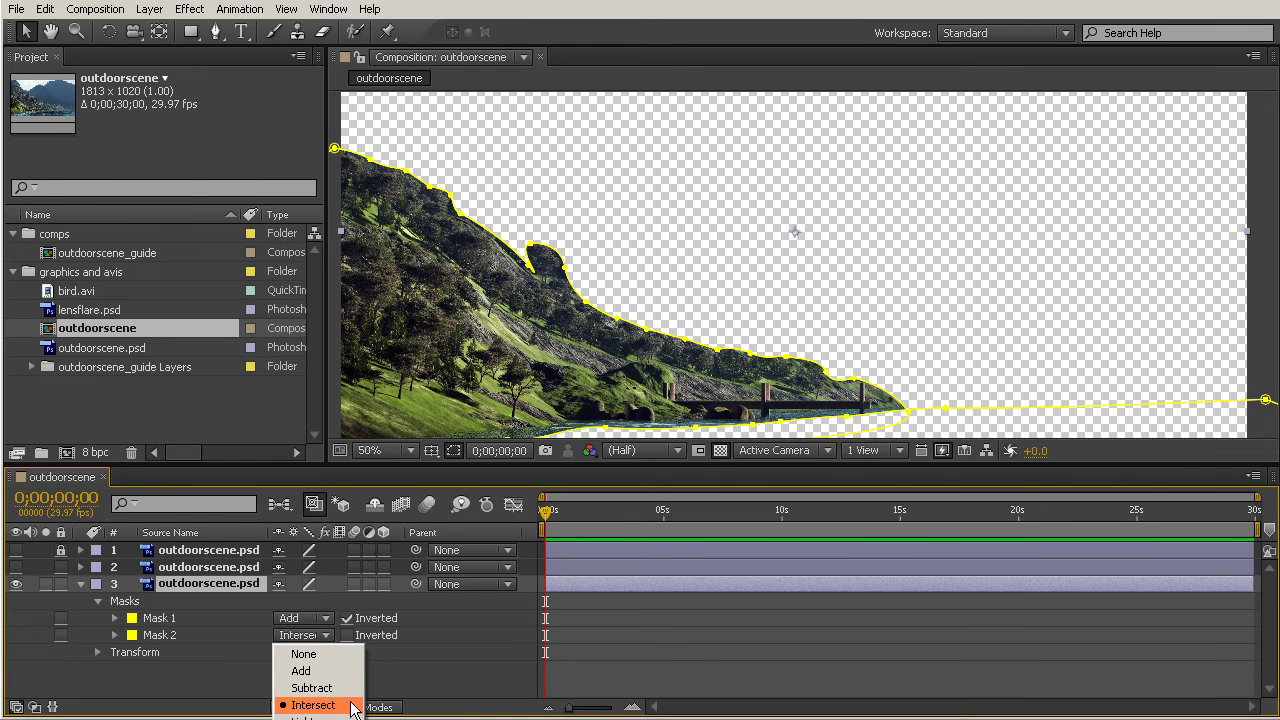
left_click(310, 688)
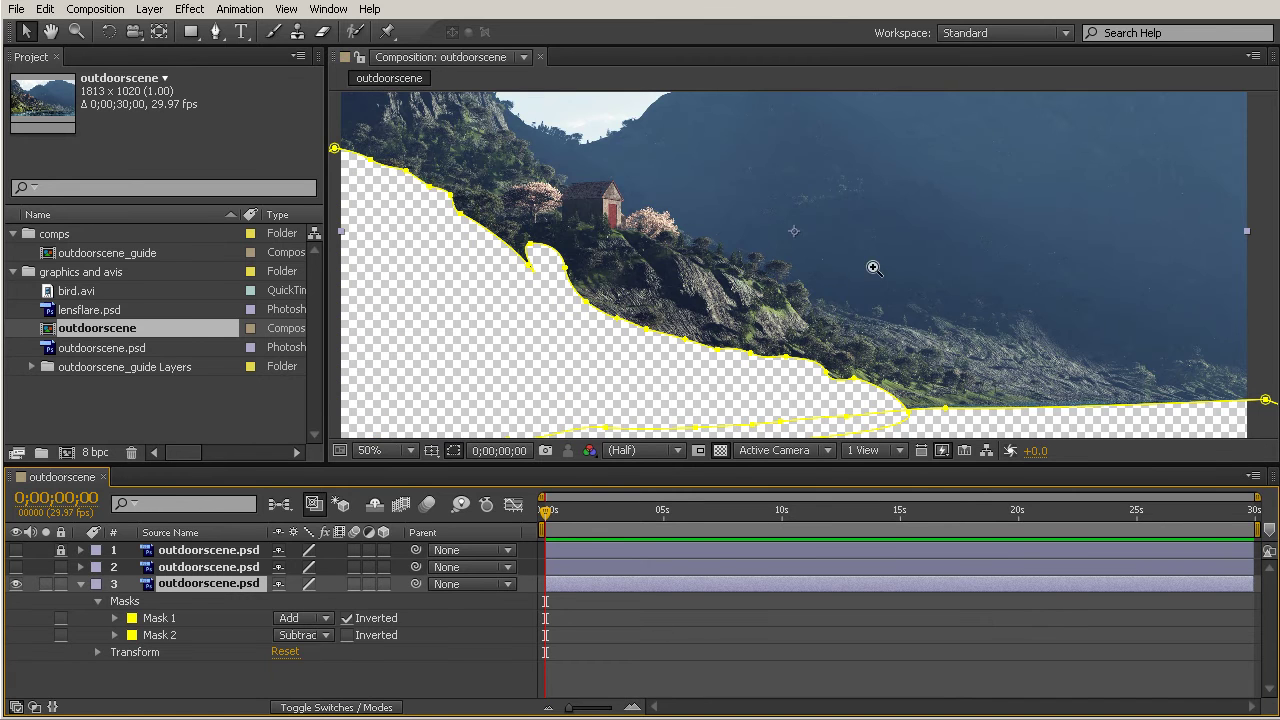
- Delete Mask 1 from the lowest outdoorscene.psd layer
scroll(870, 270, "down", 2)
key("z")
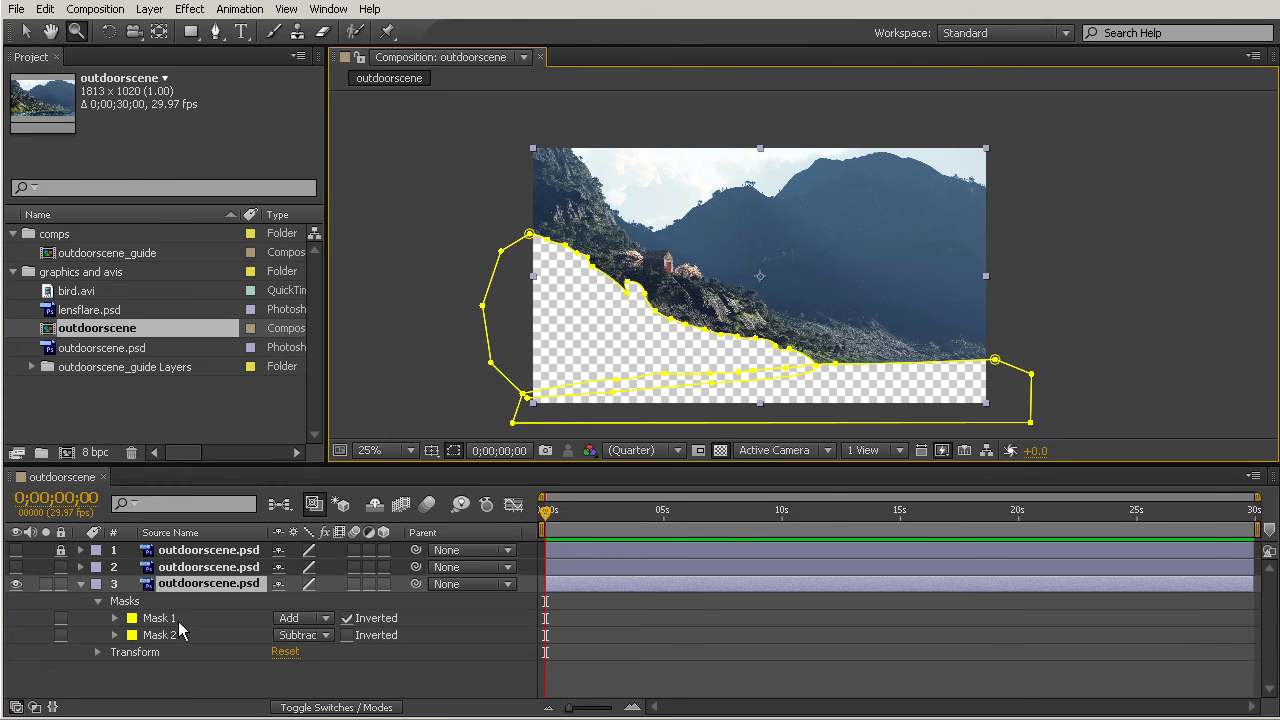
left_click(165, 619)
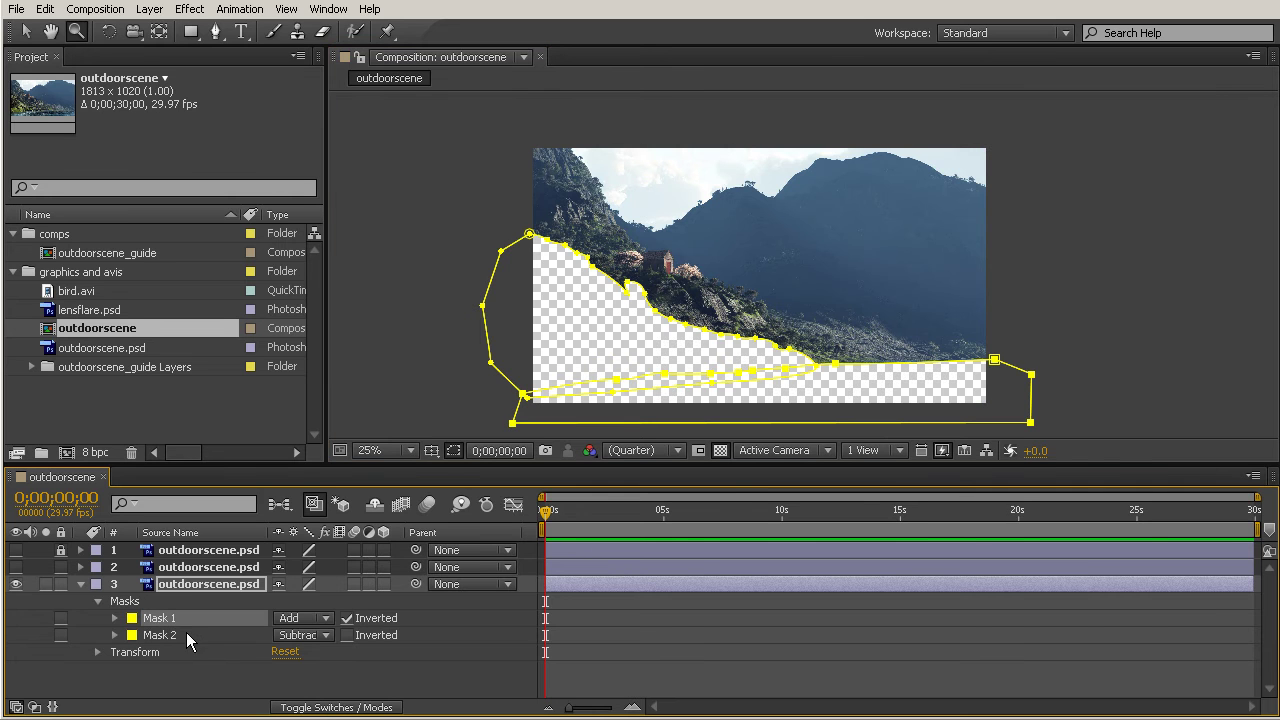
key("Delete")
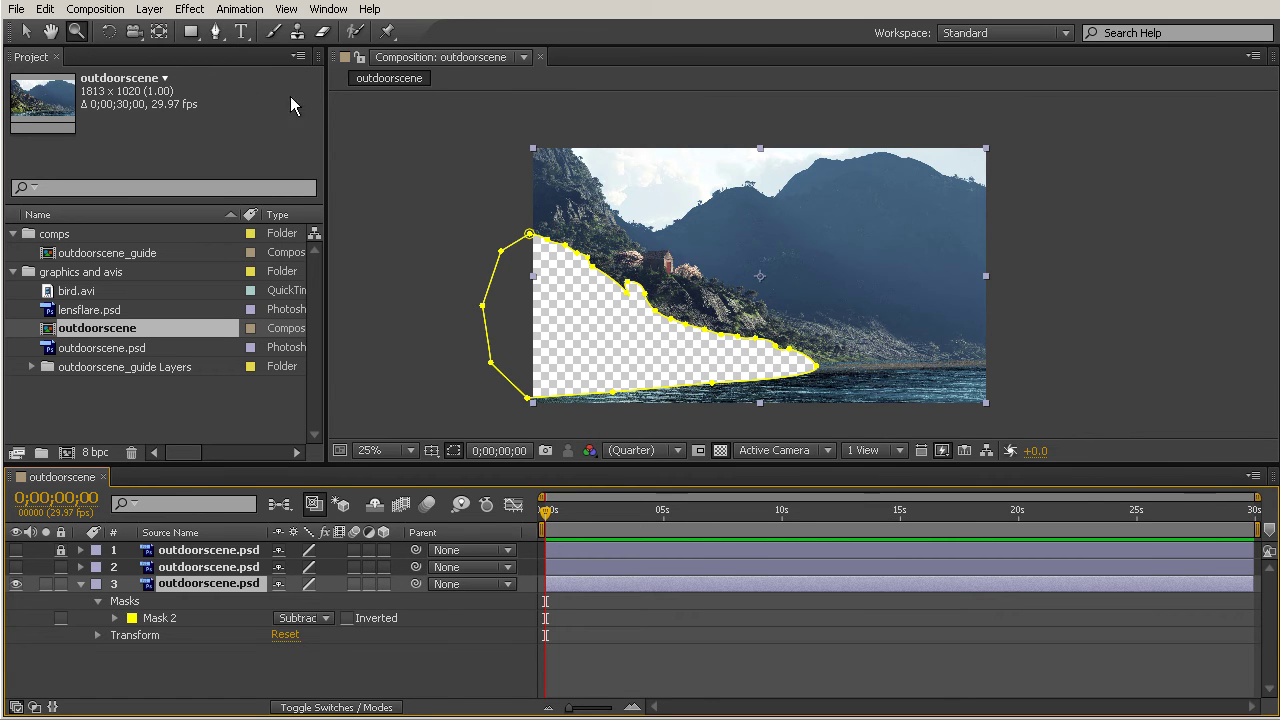
- Reshape Mask 2's lower points to enclose the water out past the image's edges, and fit its corner where the hillside meets the far shoreline
left_click(26, 31)
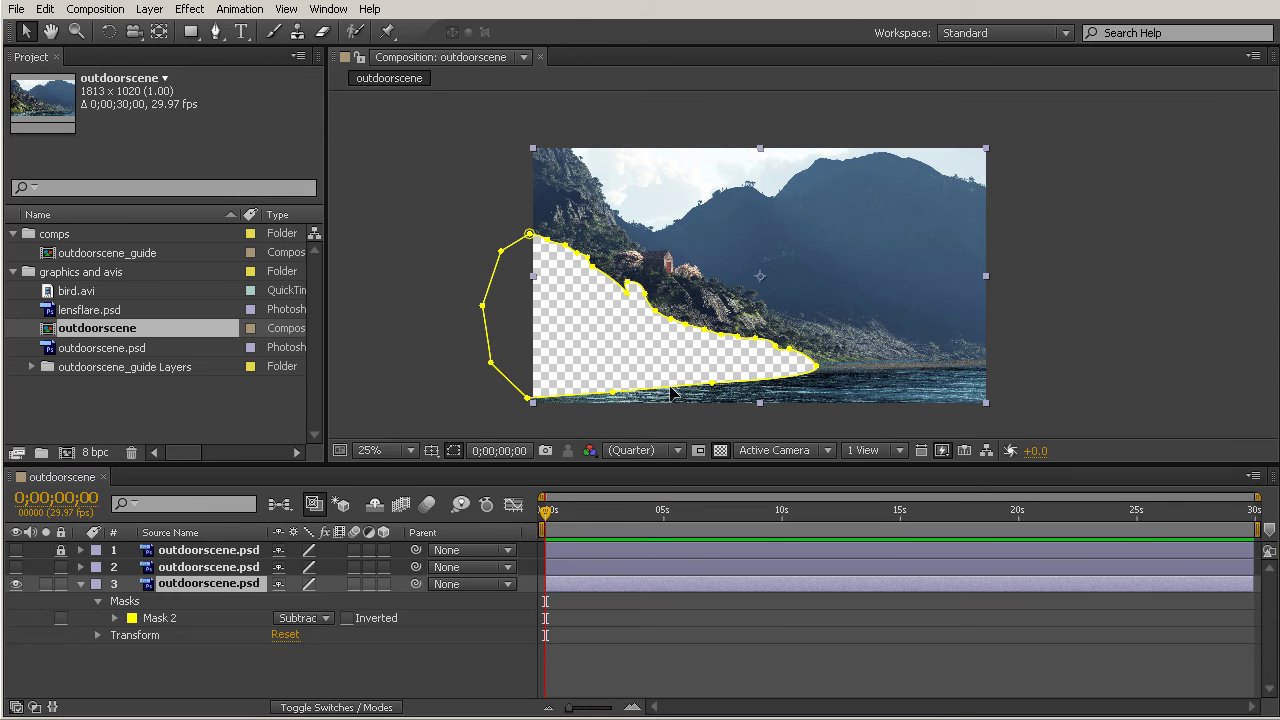
left_click(704, 412)
left_click(712, 382)
left_click(713, 384)
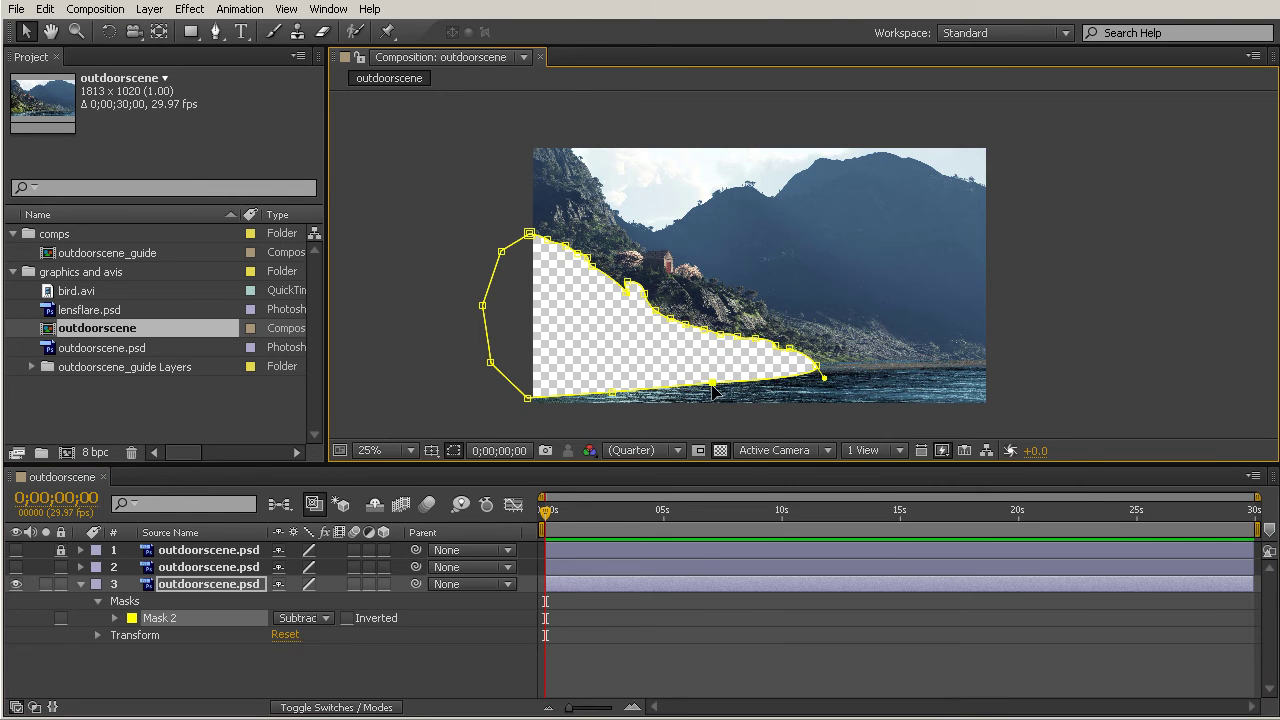
left_click_drag(712, 385, 1001, 359)
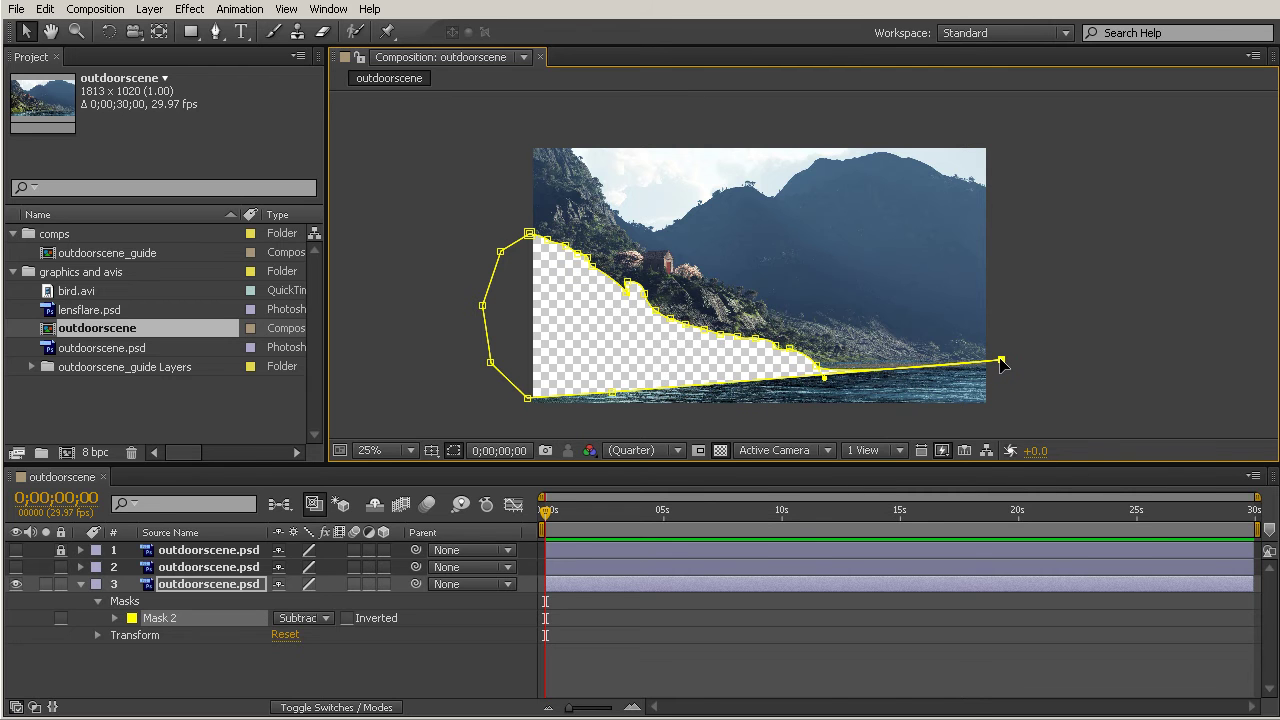
left_click_drag(613, 395, 1008, 410)
left_click_drag(527, 389, 508, 421)
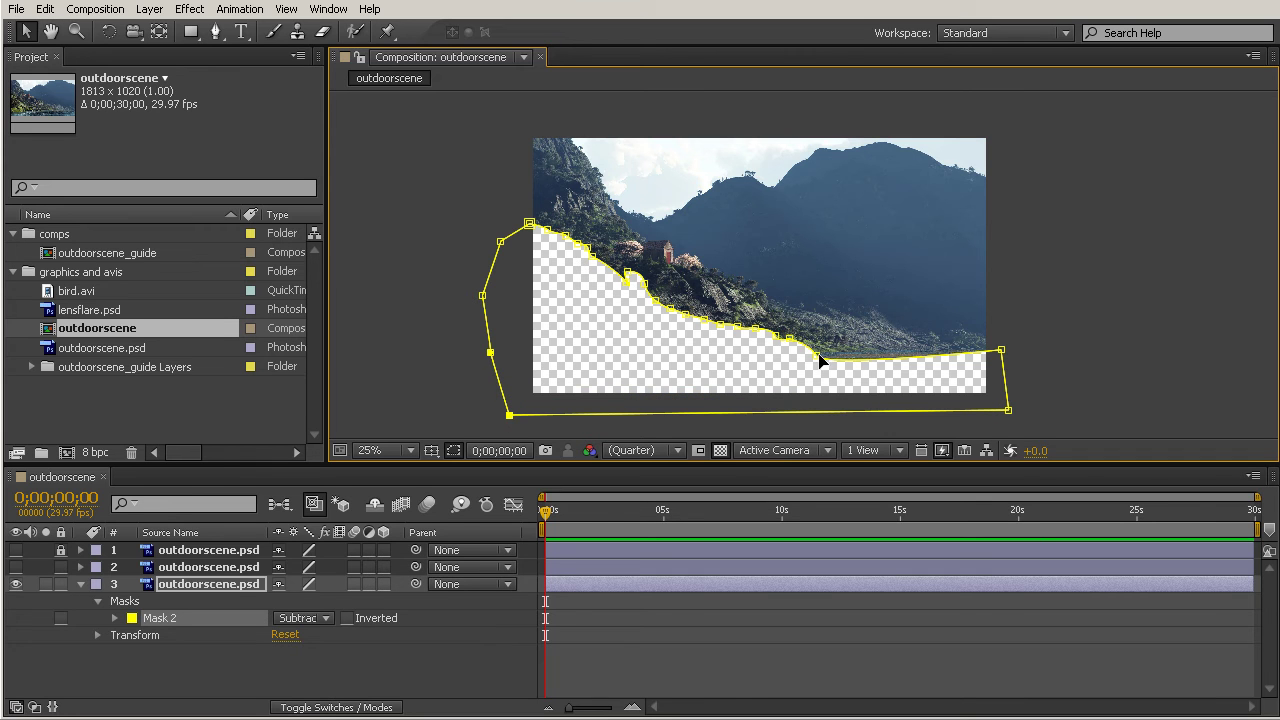
left_click_drag(816, 355, 814, 345)
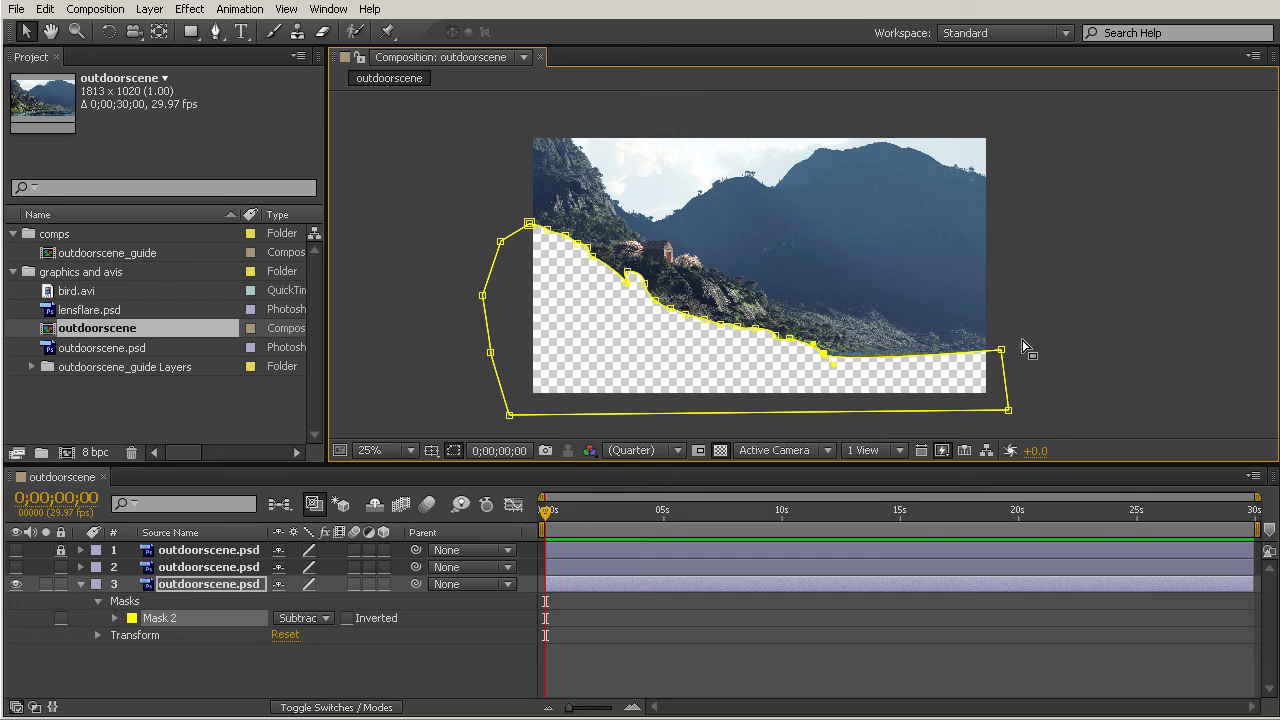
left_click(236, 597)
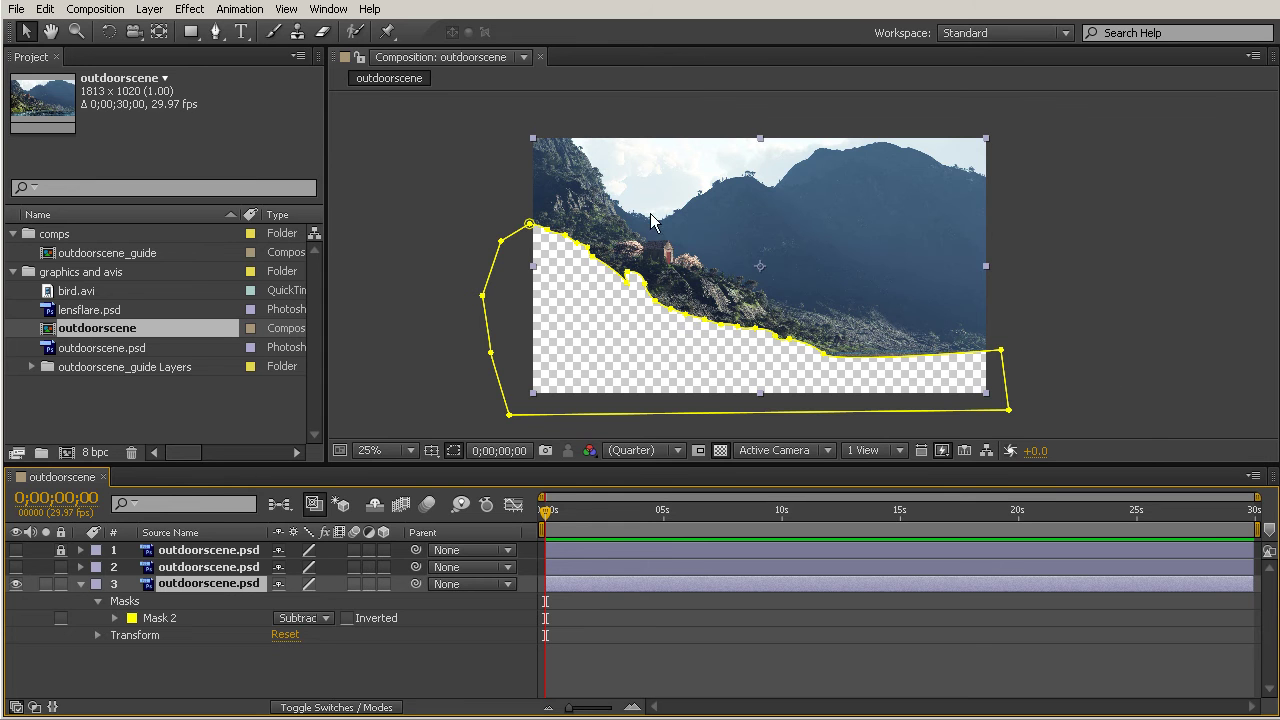
- Ready the Pen tool at the top of the left mountain's ridge, viewed at 100% magnification
left_click(1152, 257)
key("z")
left_click(670, 229)
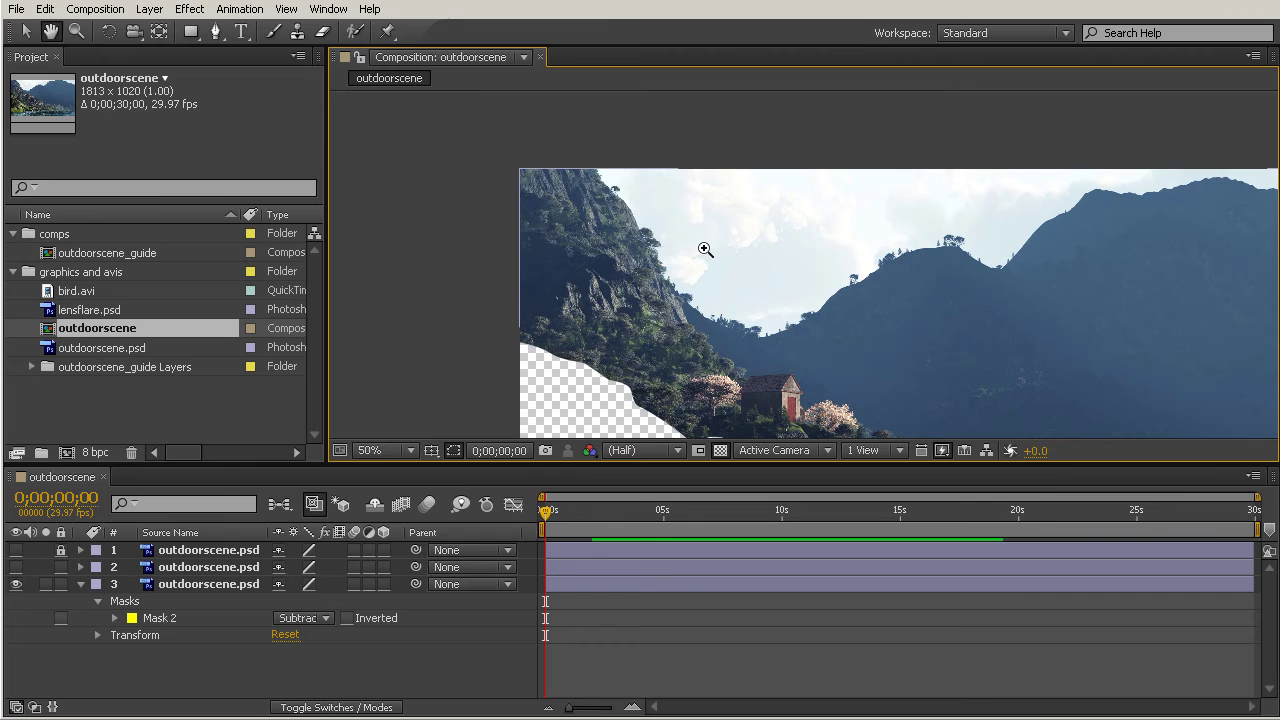
left_click(705, 249)
left_click_drag(814, 223, 751, 195)
key("z")
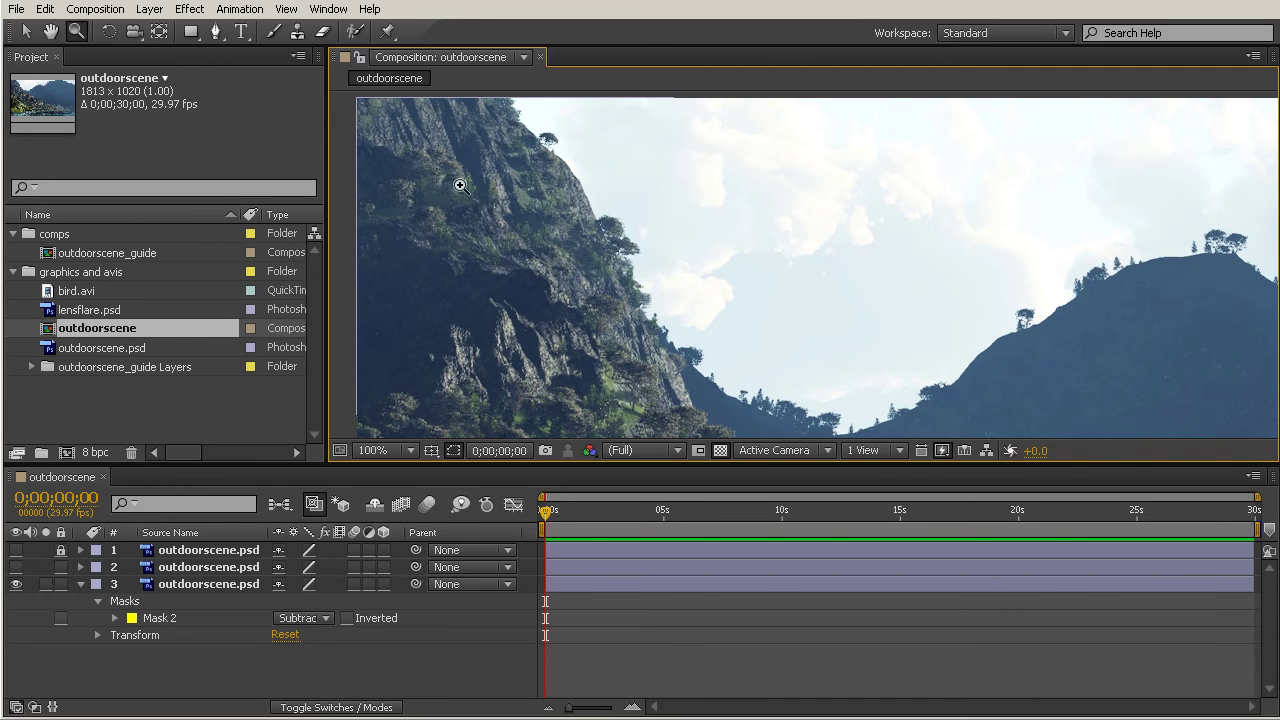
key("h")
left_click_drag(524, 193, 508, 231)
key("g")
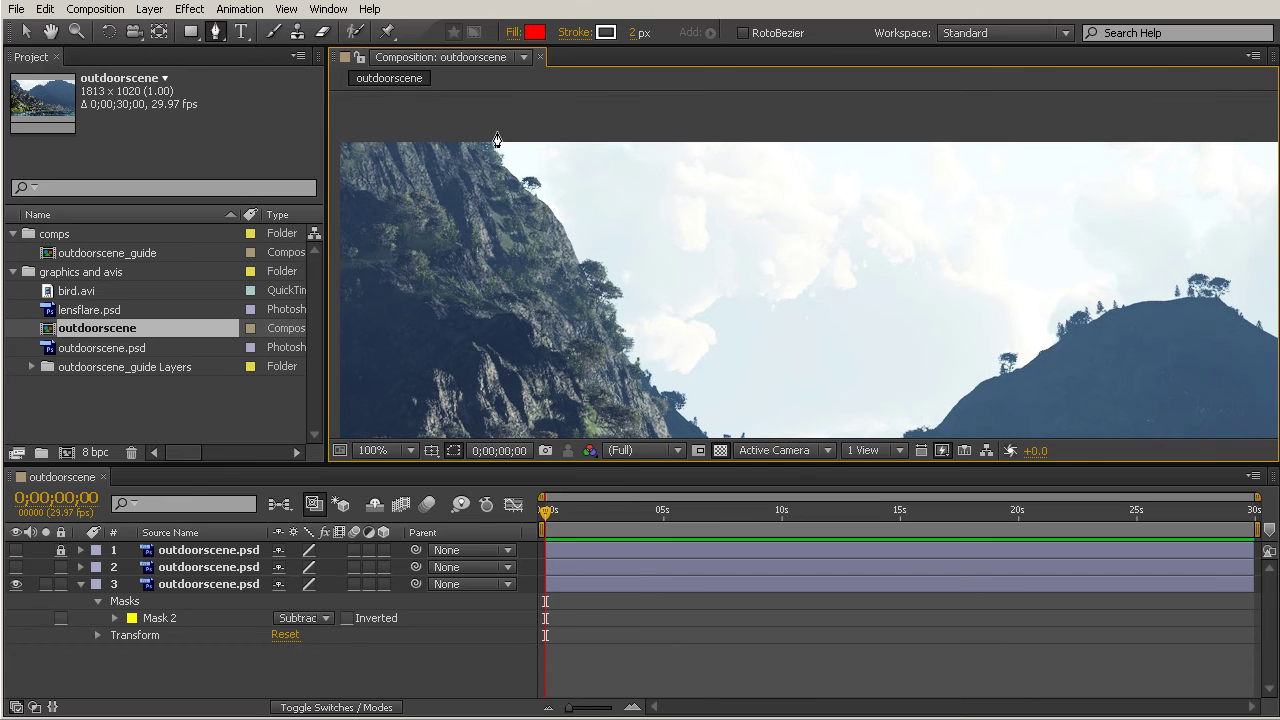
left_click(496, 131)
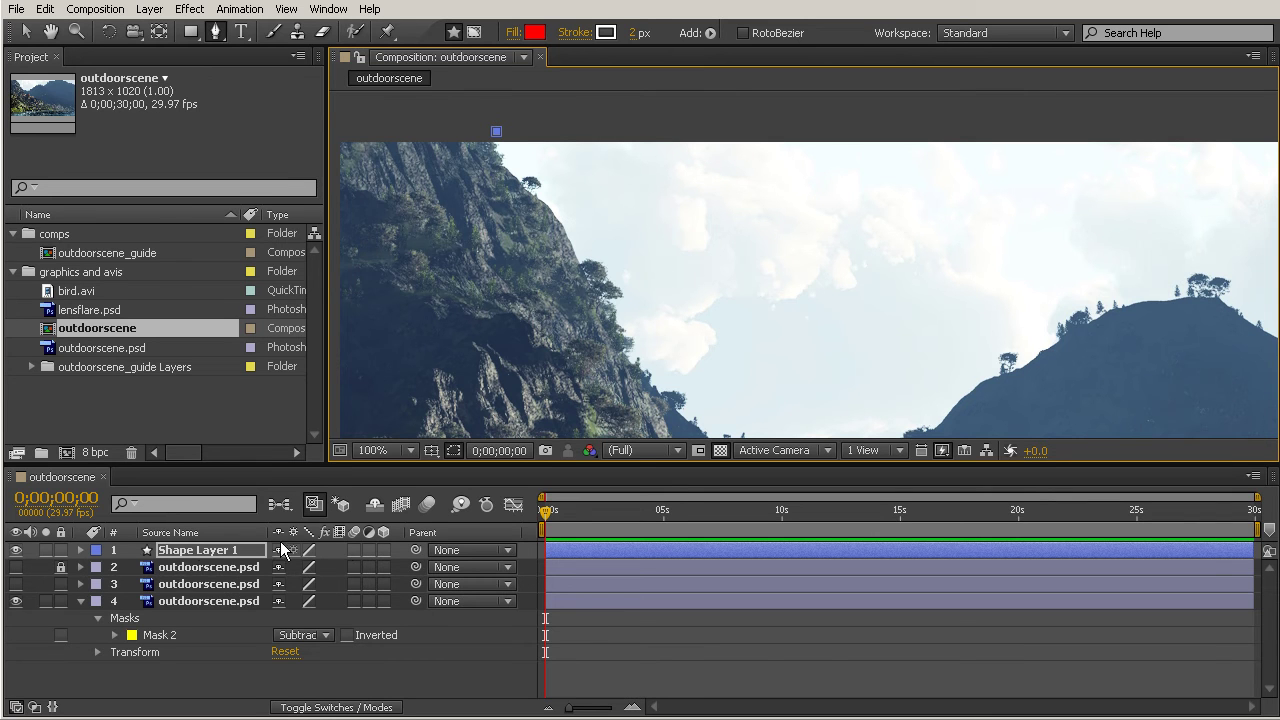
key("Return")
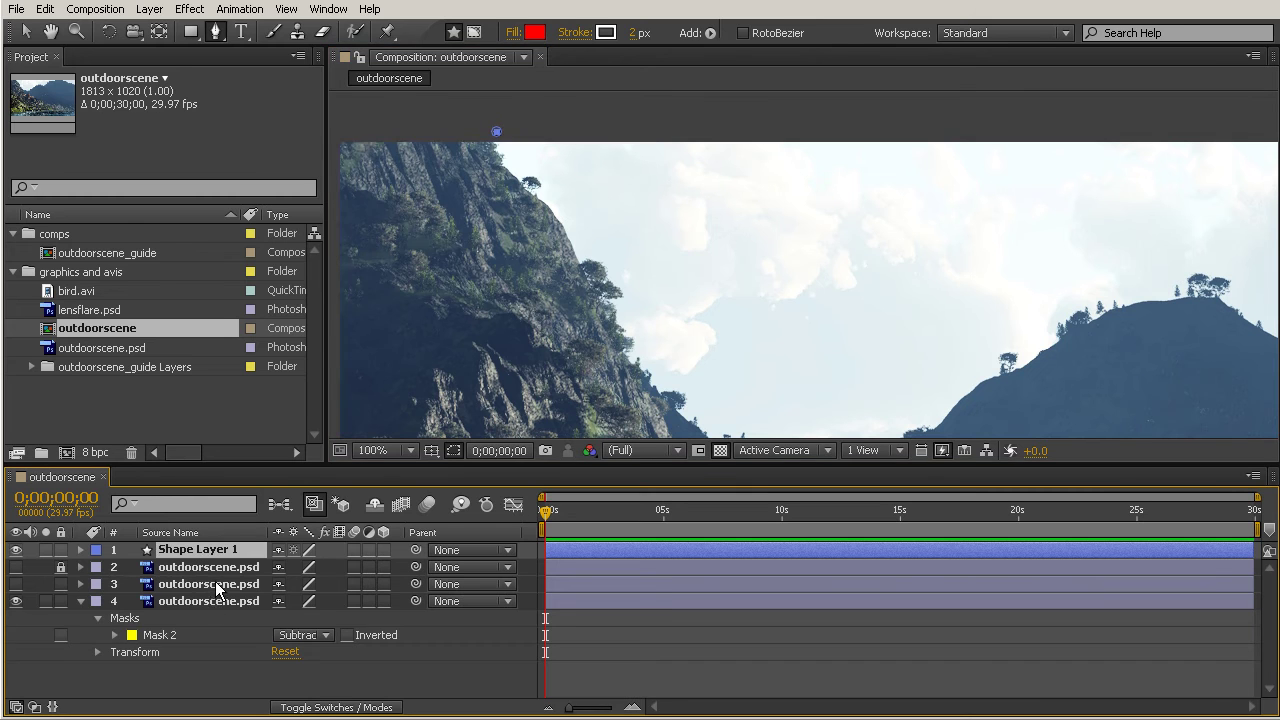
key("Delete")
- Start Mask 3 on the lowest outdoorscene.psd layer, tracing from above the image's top edge down the left mountain's ridge and trees
left_click(203, 584)
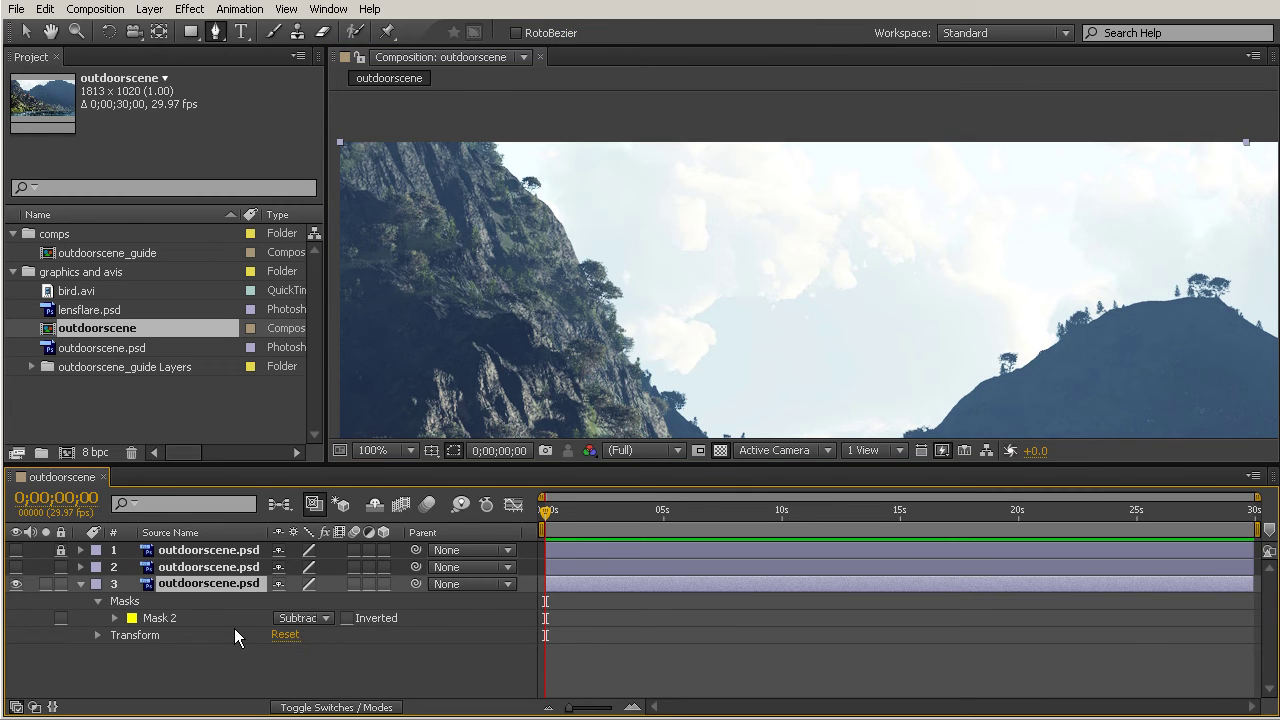
left_click(496, 130)
left_click(512, 162)
left_click(525, 173)
left_click_drag(547, 180, 557, 201)
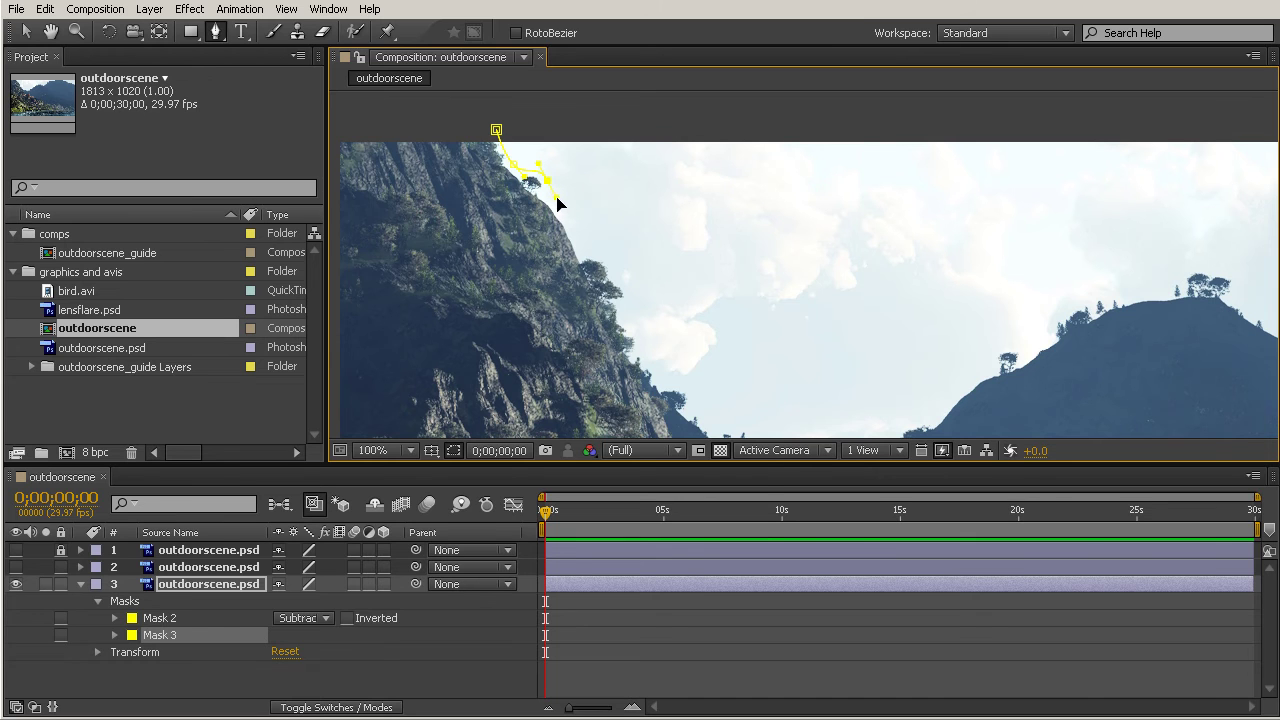
left_click(568, 230)
left_click(635, 328)
left_click(640, 357)
left_click_drag(709, 406, 543, 246)
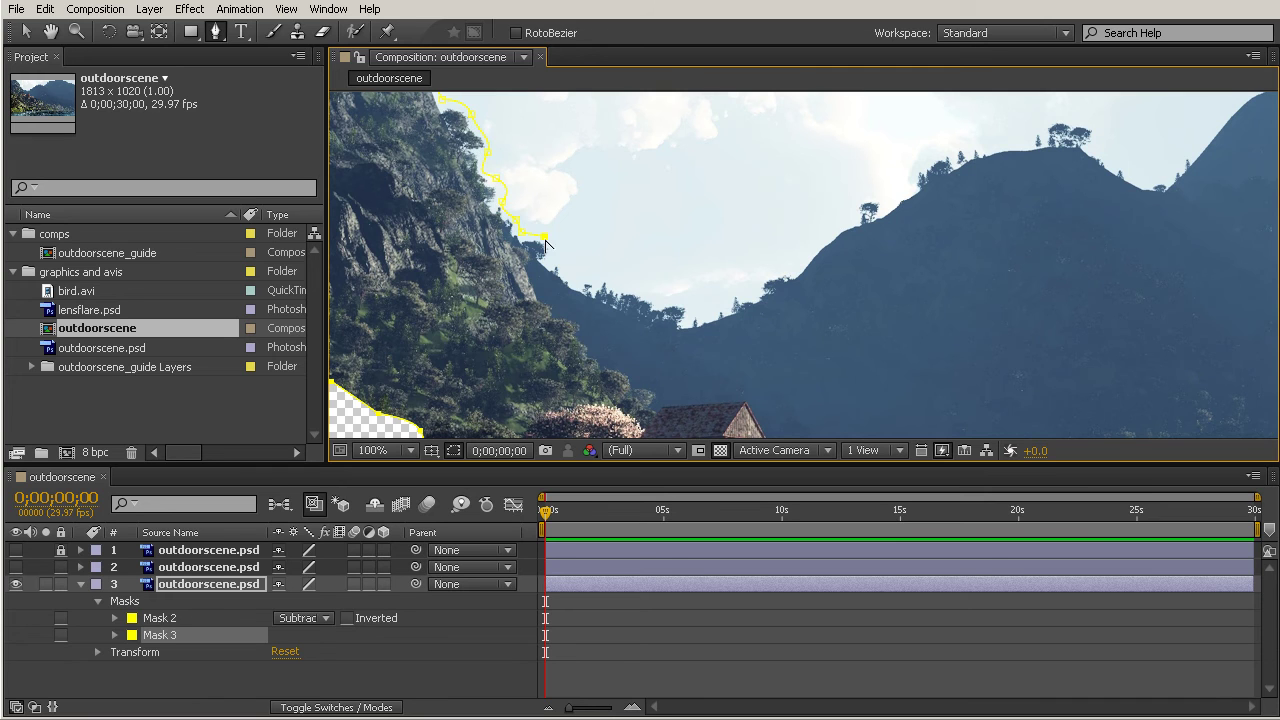
left_click_drag(530, 273, 549, 251)
key("ctrl+z")
left_click_drag(530, 306, 524, 318)
left_click_drag(432, 262, 427, 270)
key("ctrl+z")
- Continue Mask 3 down the left mountain's tree-covered edge to just above the house roof
left_click_drag(535, 265, 553, 305)
left_click(568, 313)
left_click_drag(586, 336, 582, 349)
left_click(608, 357)
left_click(633, 373)
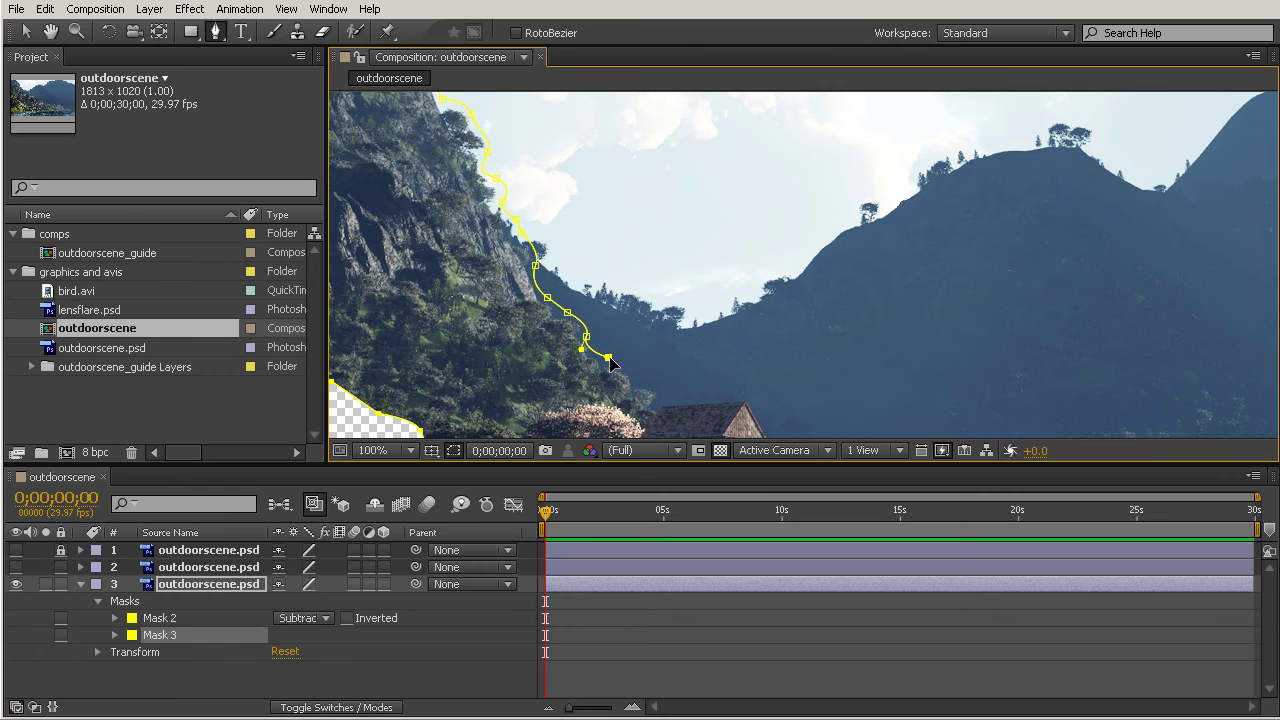
key("h")
left_click_drag(634, 381, 638, 385)
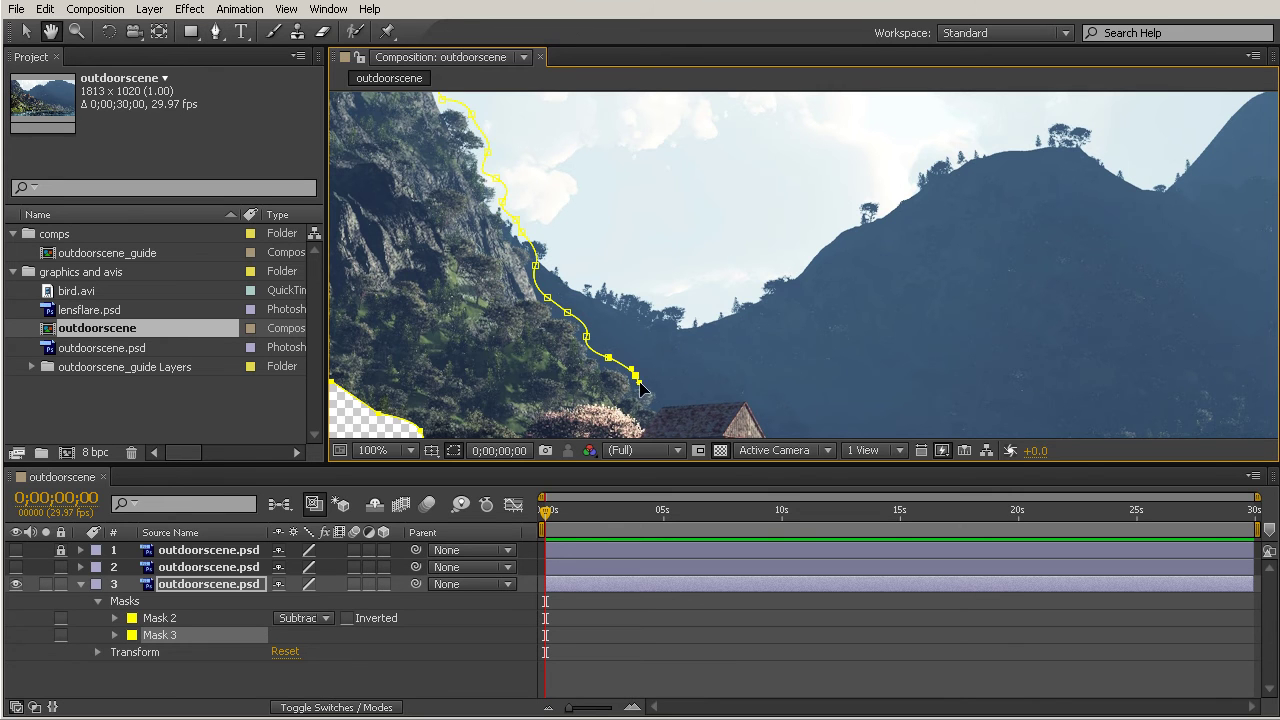
- Trace Mask 3 along the house's roof ridge, gable and right-hand wall at 200% magnification
left_click_drag(670, 387, 648, 308)
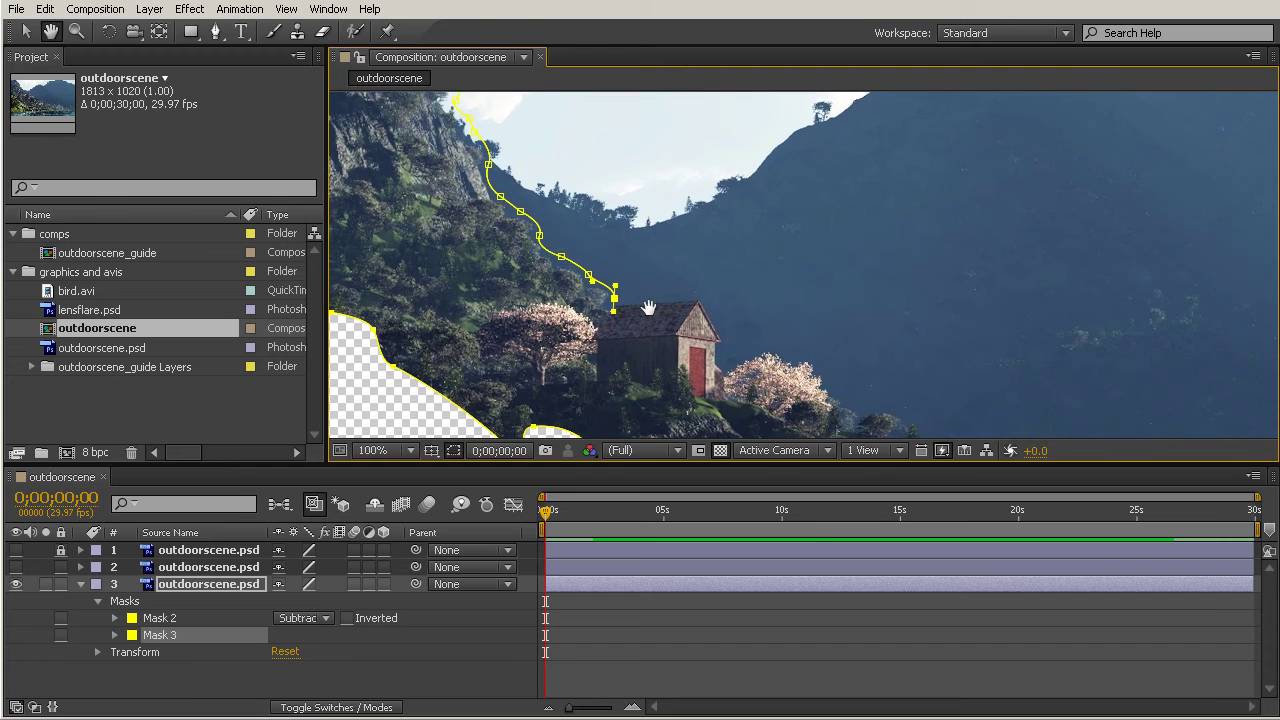
key("g")
key("period")
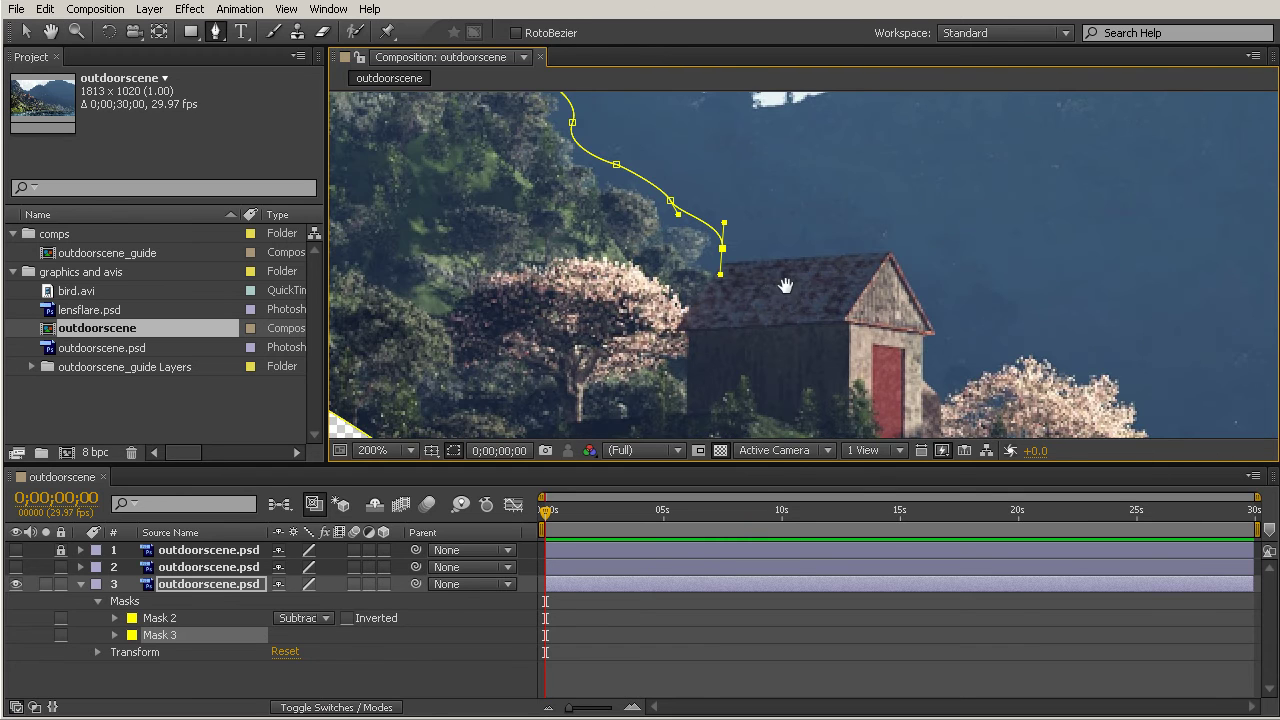
left_click_drag(786, 293, 600, 296)
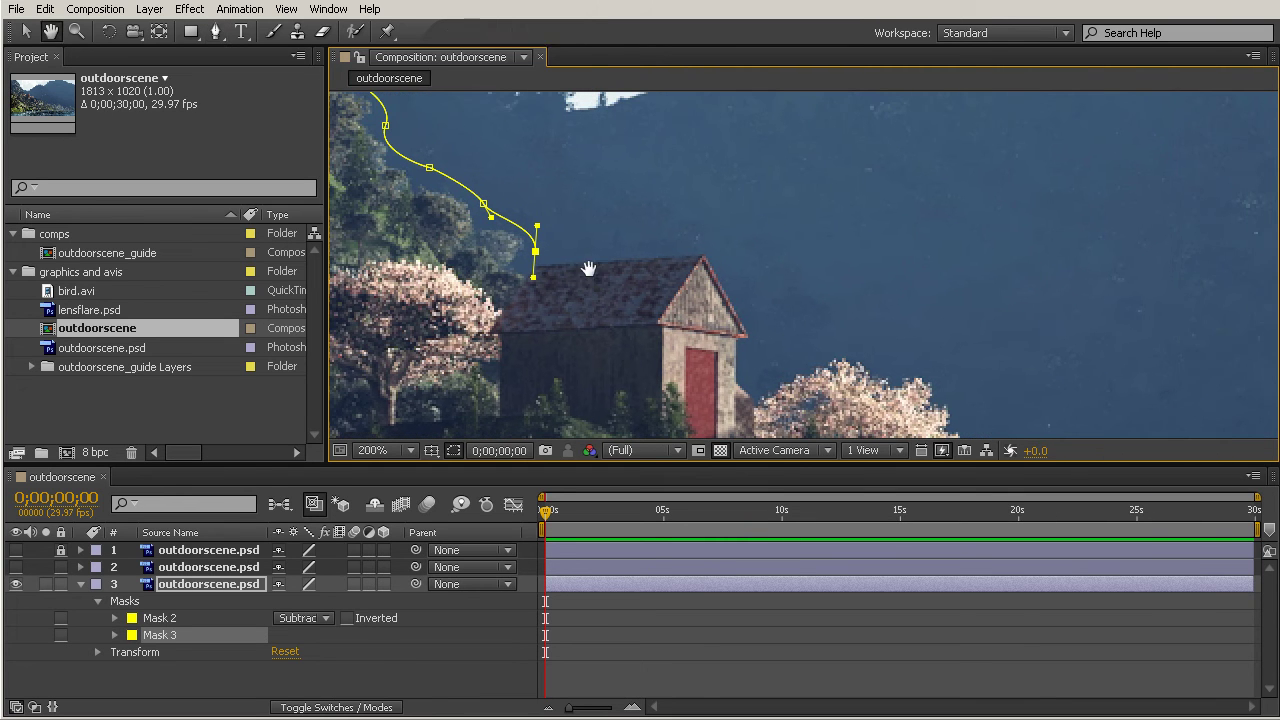
left_click(522, 264)
left_click(701, 258)
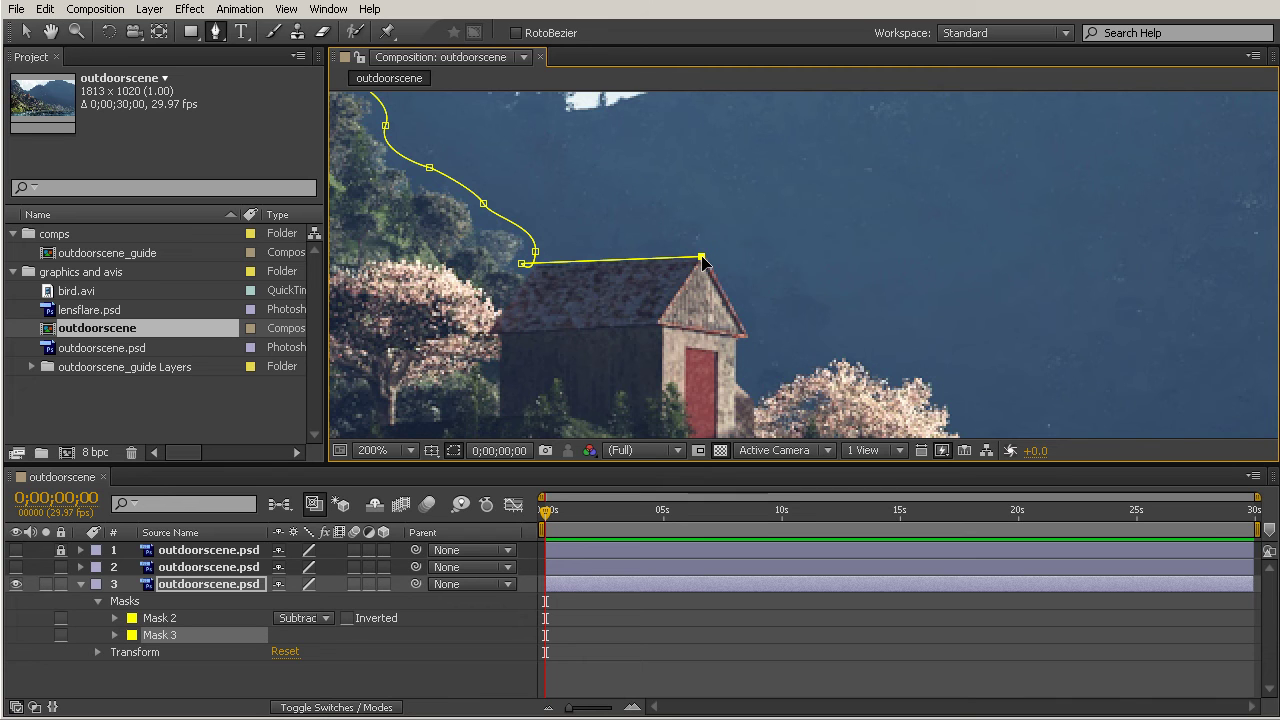
left_click(752, 337)
left_click_drag(763, 371, 666, 247)
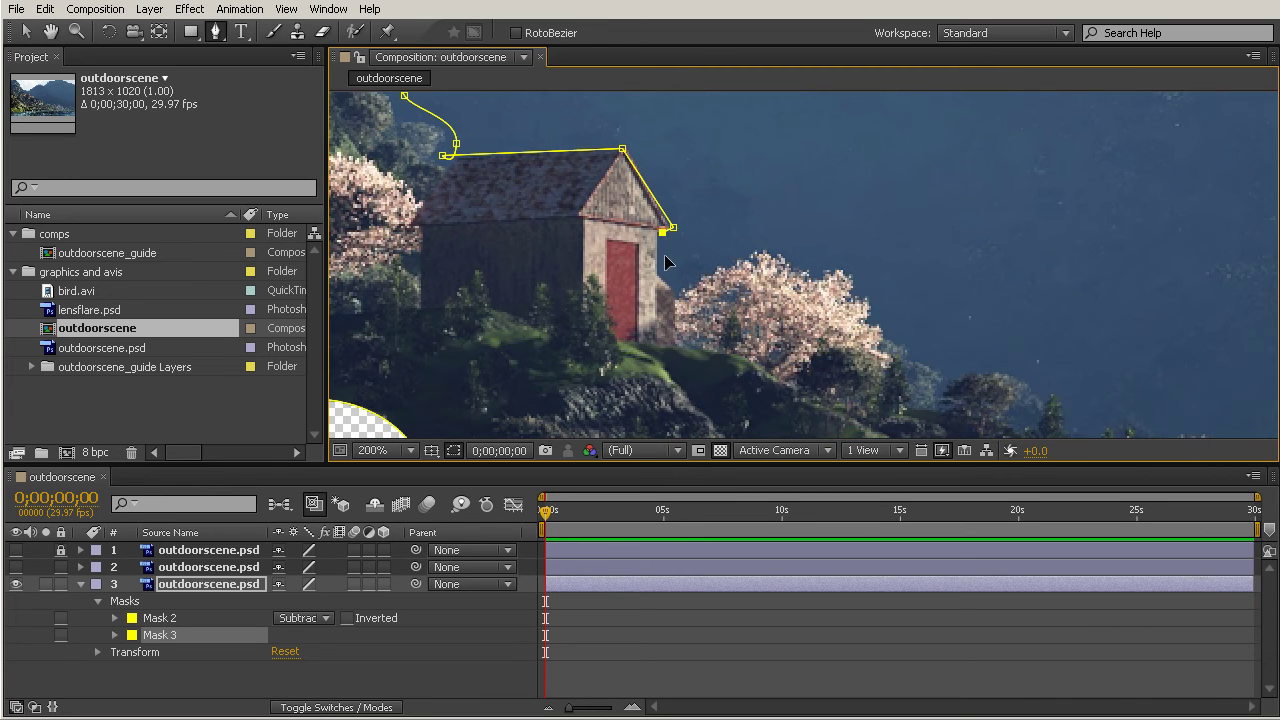
left_click(658, 273)
- Carry Mask 3 from the house wall over the pink blossoming tree and down its far side
left_click_drag(723, 256, 642, 219)
left_click(640, 238)
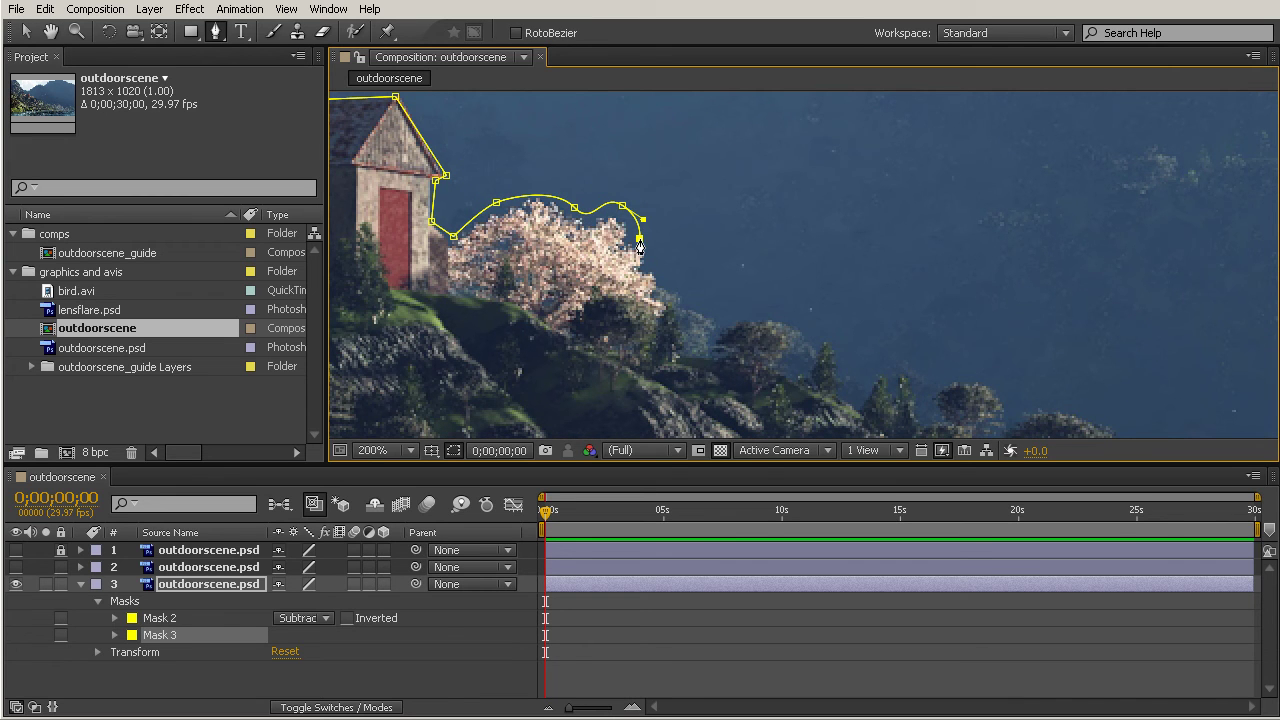
left_click_drag(694, 306, 593, 212)
left_click(592, 203)
left_click(631, 211)
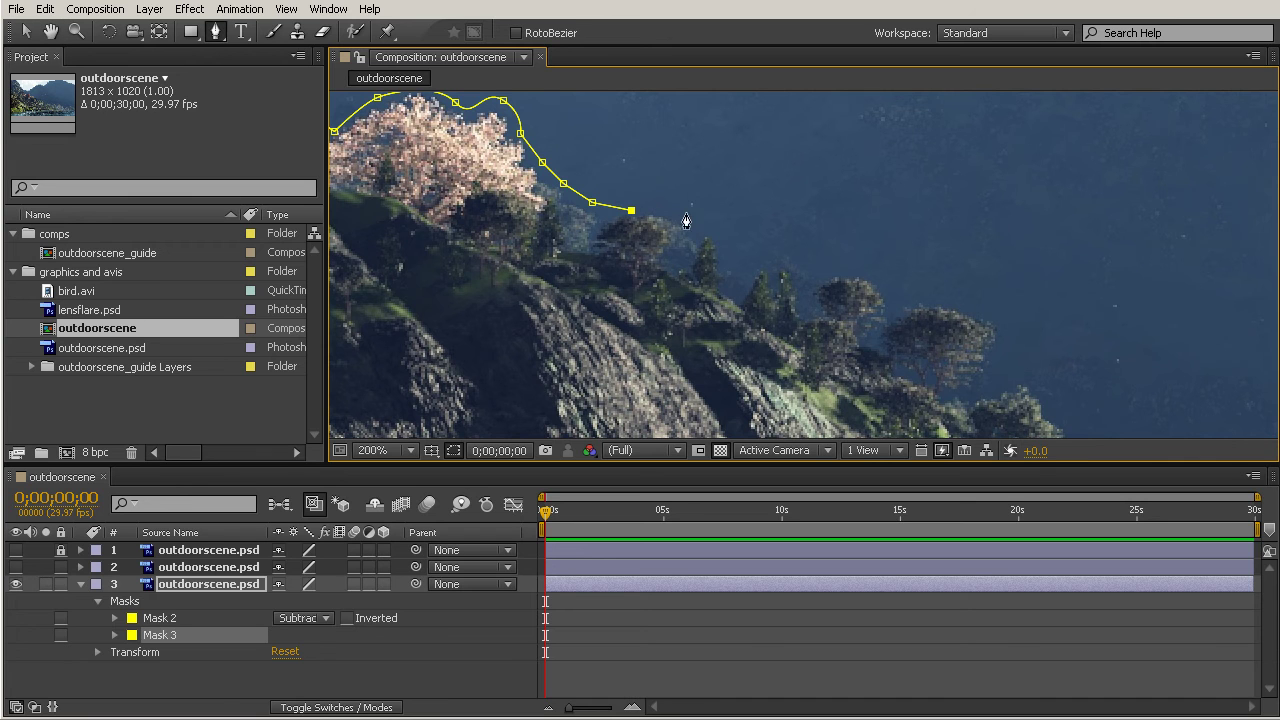
- Extend Mask 3 over the dark trees lining the rocky slope below the blossoming tree
left_click(687, 219)
left_click(722, 236)
left_click_drag(775, 247, 653, 167)
left_click(684, 175)
left_click_drag(763, 200, 768, 232)
left_click(748, 260)
left_click(795, 255)
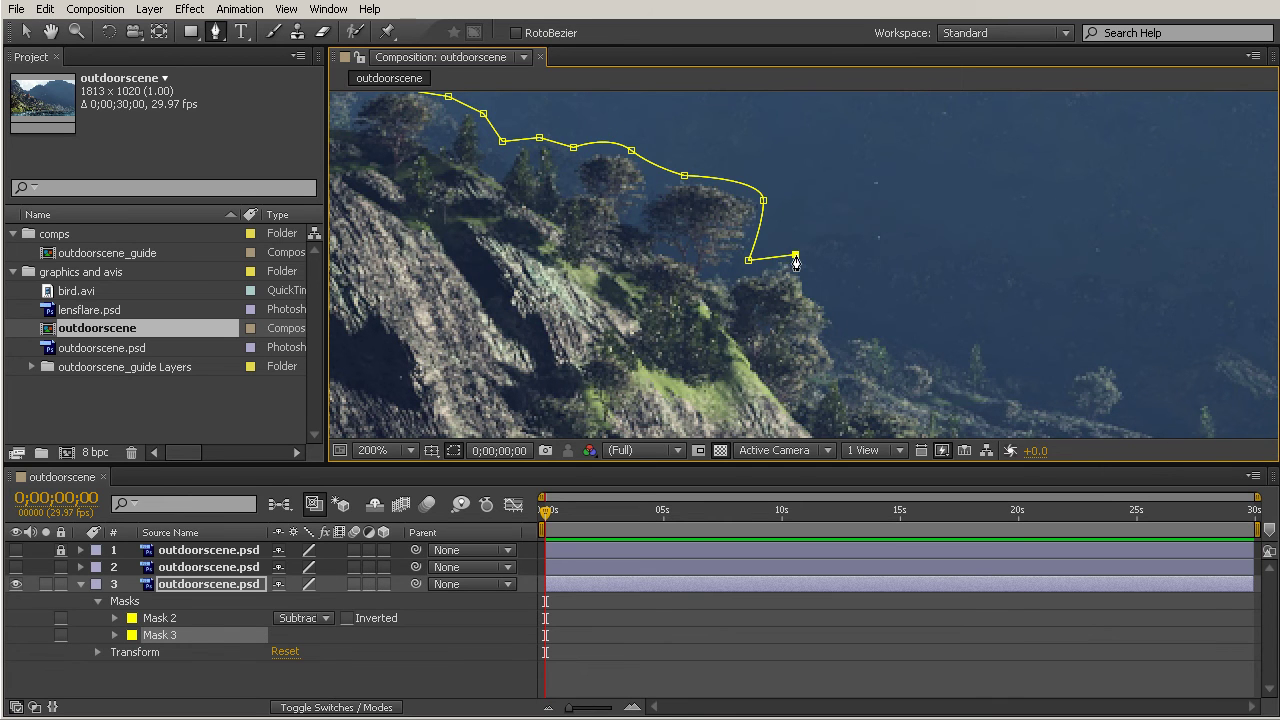
- Trace Mask 3 past the last large tree and over the small isolated trees on the lower slope
left_click_drag(826, 308, 441, 213)
left_click(440, 207)
left_click(503, 221)
left_click_drag(796, 288, 740, 271)
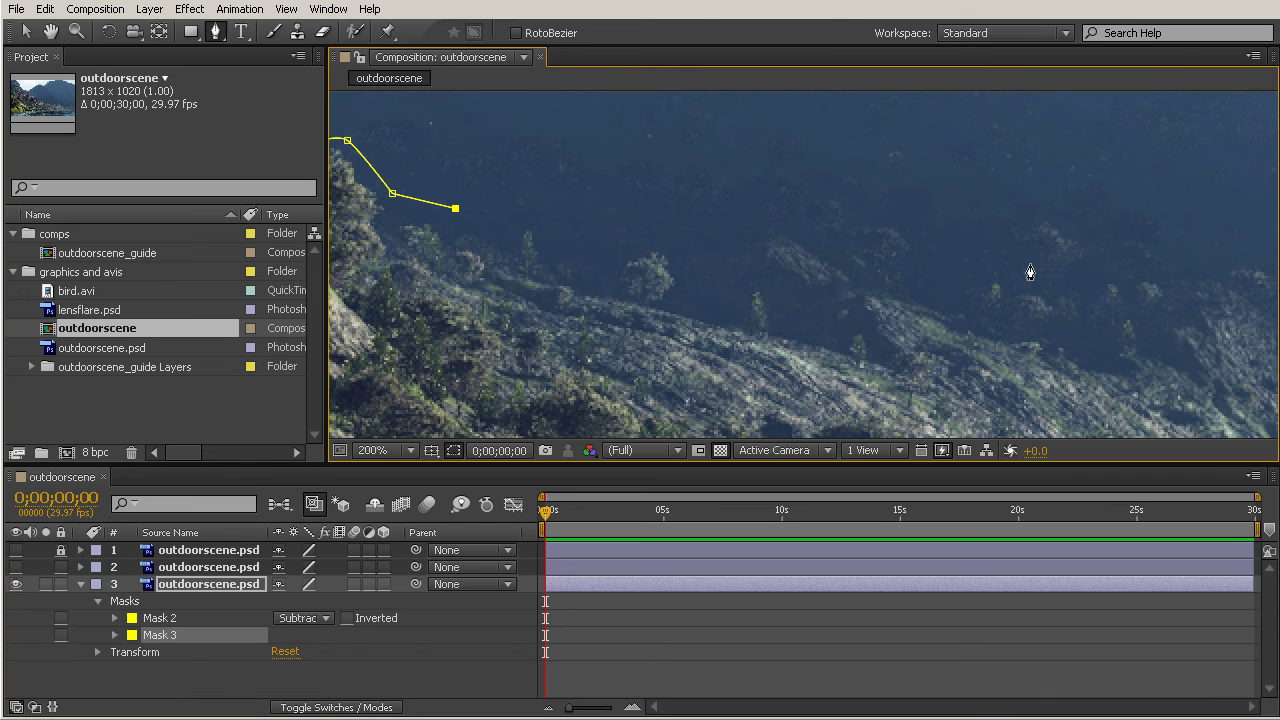
left_click(508, 239)
left_click(529, 216)
left_click(548, 252)
left_click(620, 263)
left_click(653, 245)
left_click(692, 259)
left_click(684, 302)
left_click(727, 310)
key("ctrl+z")
key("ctrl+z")
- Continue Mask 3 around the faint shaded outcrop and the dim trees beyond the small isolated trees
left_click(743, 246)
left_click(783, 228)
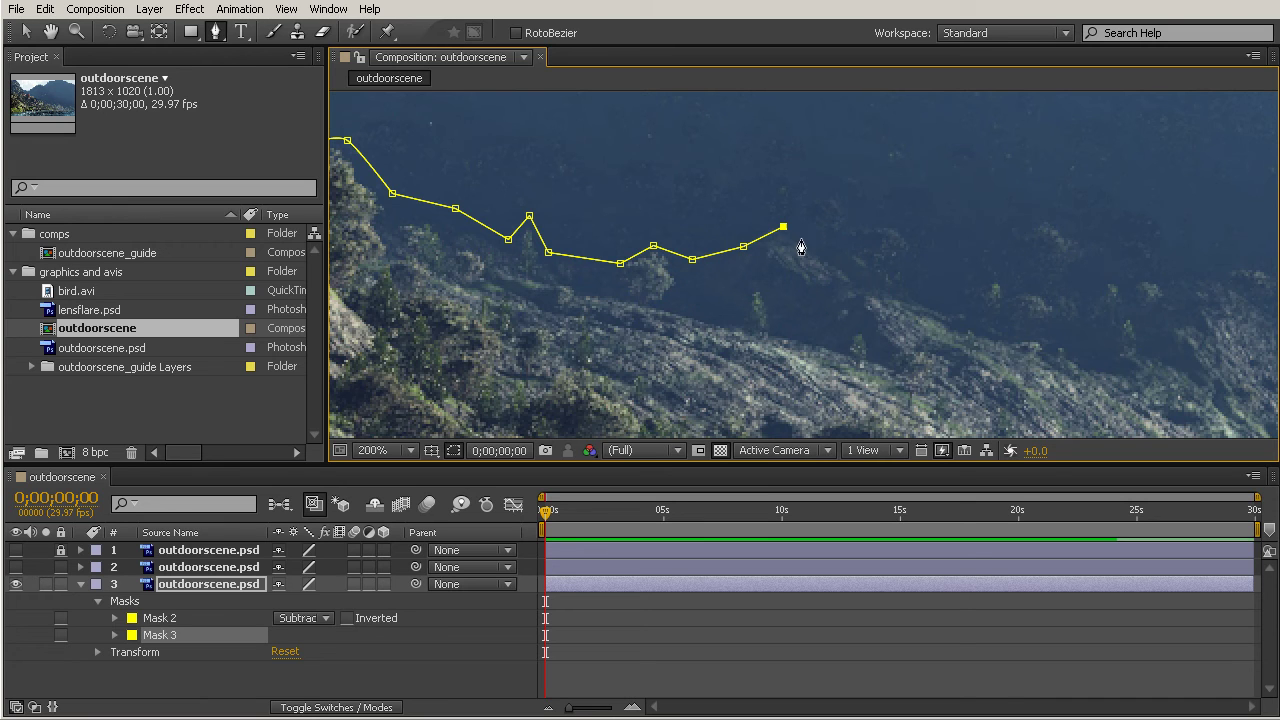
left_click(810, 245)
left_click(856, 269)
left_click(878, 231)
left_click_drag(905, 273, 899, 310)
left_click(932, 291)
left_click(966, 270)
left_click(994, 253)
left_click(1033, 218)
- Trace Mask 3 over the crest of the far rocky slope and down its descending edge
left_click_drag(1104, 264, 809, 292)
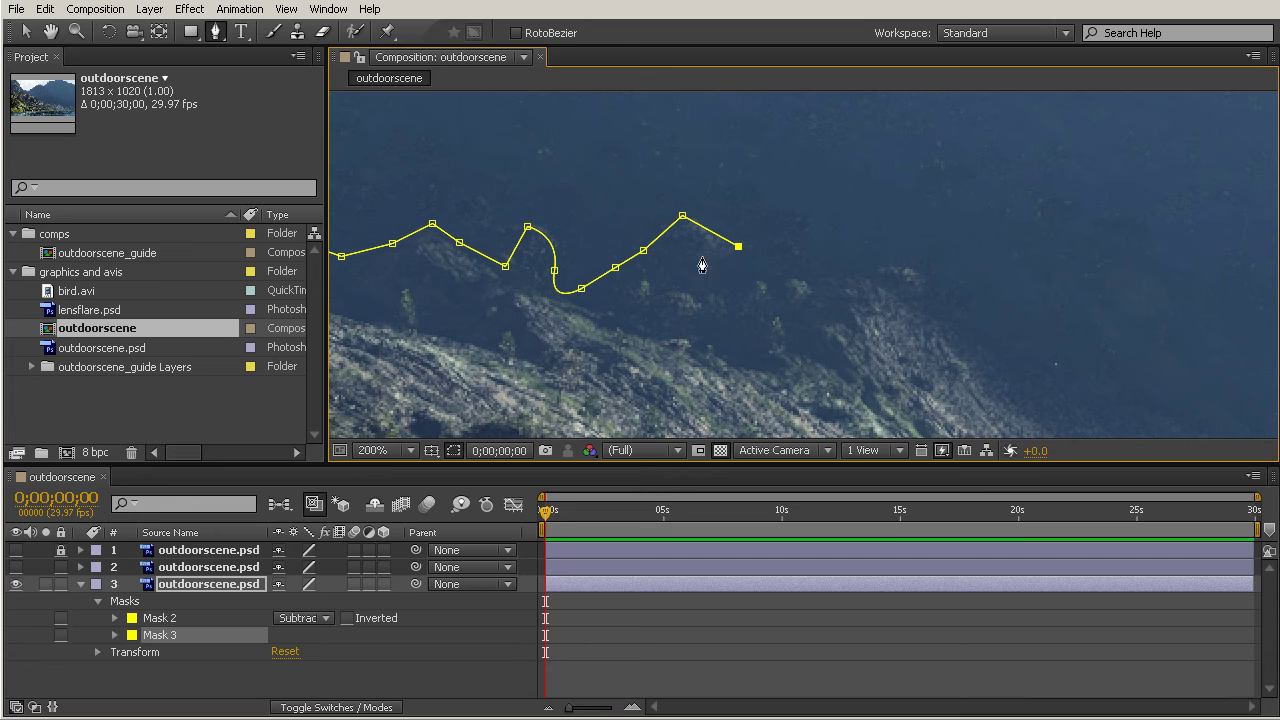
left_click_drag(789, 235, 803, 240)
left_click(830, 260)
left_click(856, 271)
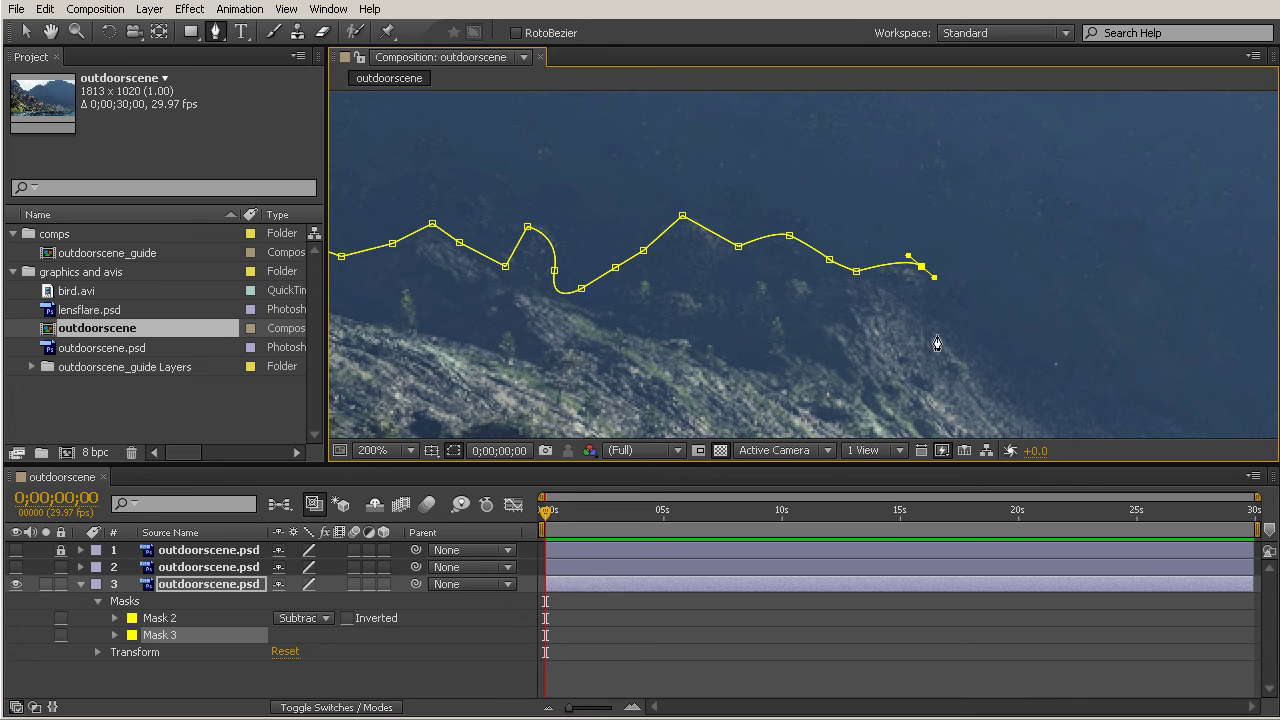
left_click_drag(830, 301, 631, 226)
left_click_drag(743, 254, 714, 314)
- Extend Mask 3 across the base of the slope and up over the shrubs near the image's right edge
left_click(779, 317)
left_click(818, 318)
left_click(867, 334)
left_click(900, 312)
left_click_drag(956, 280, 983, 284)
left_click(1008, 285)
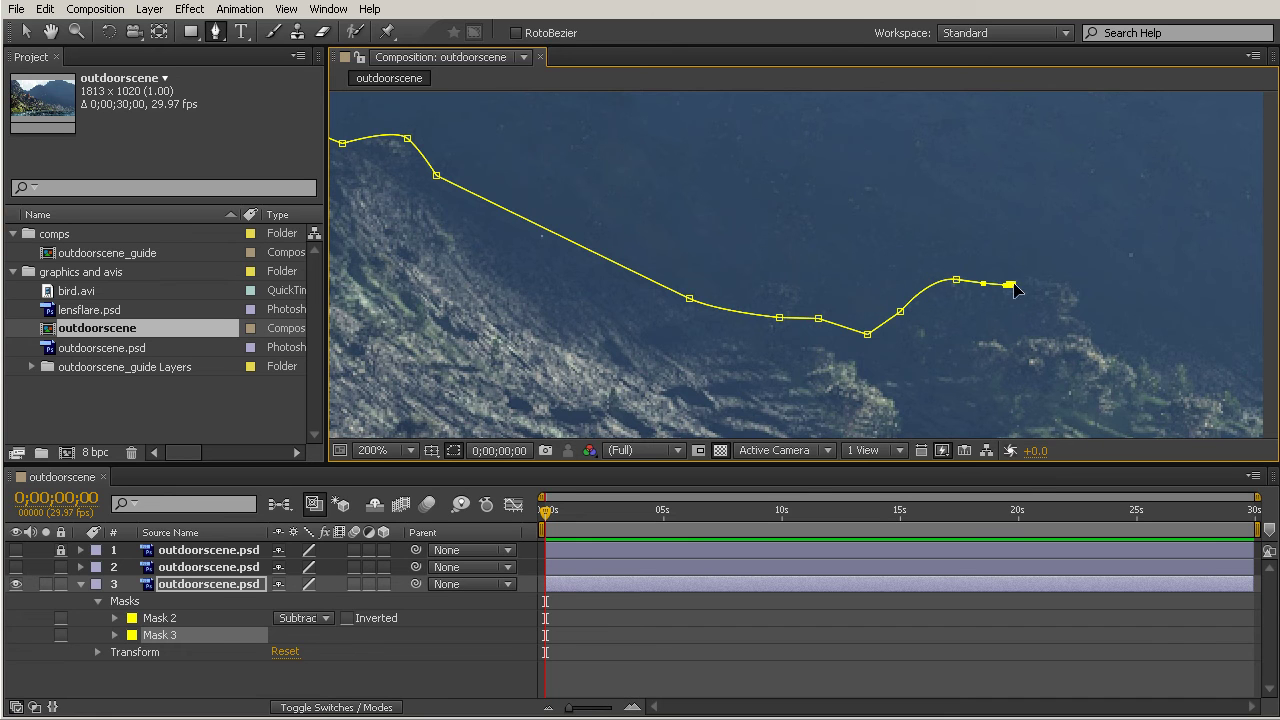
- Finish the Mask 3 ridge line over the last shrubs, ending just outside the image's right edge
left_click(1078, 293)
key("space")
left_click_drag(1128, 329, 843, 300)
left_click(963, 321)
key("space")
left_click_drag(991, 357, 917, 329)
left_click(953, 296)
- Close Mask 3 around the sky and far mountains, with its outer points beyond the image's right and top edges
key("z")
left_click(802, 252, "alt")
left_click(746, 258, "alt")
key("space")
left_click_drag(686, 206, 847, 271)
left_click(905, 276, "alt")
key("space")
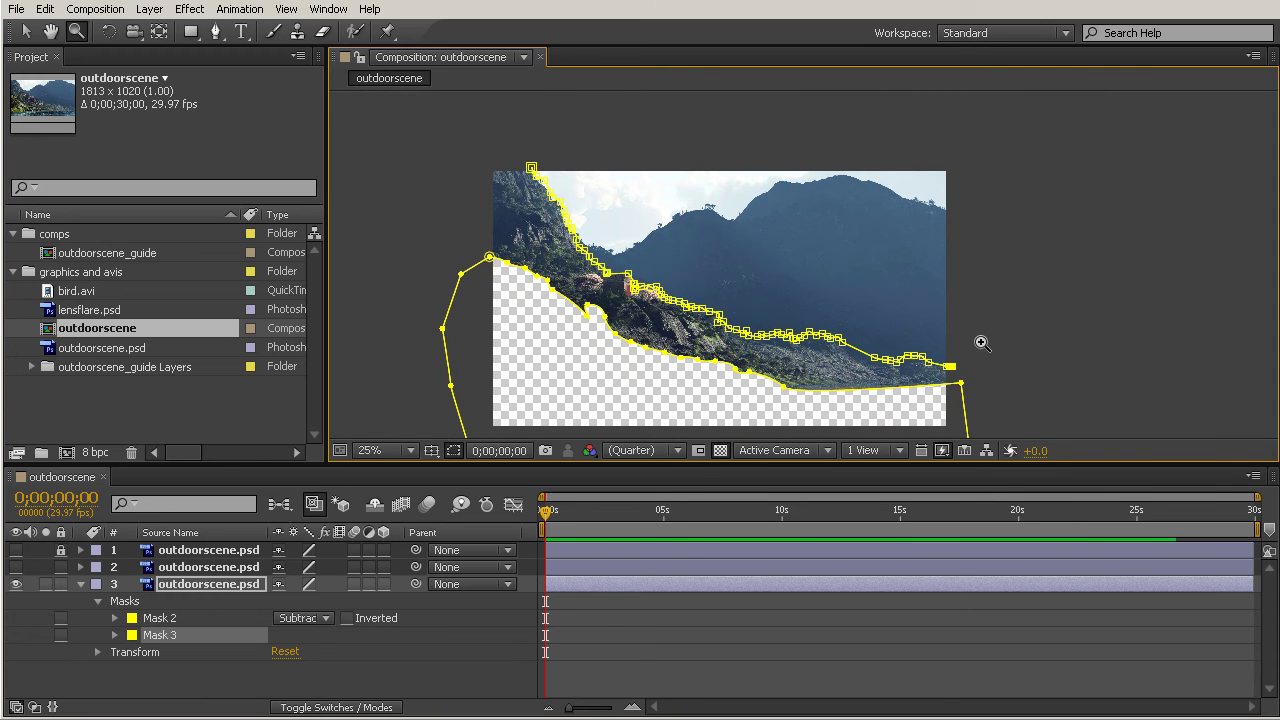
left_click(215, 31)
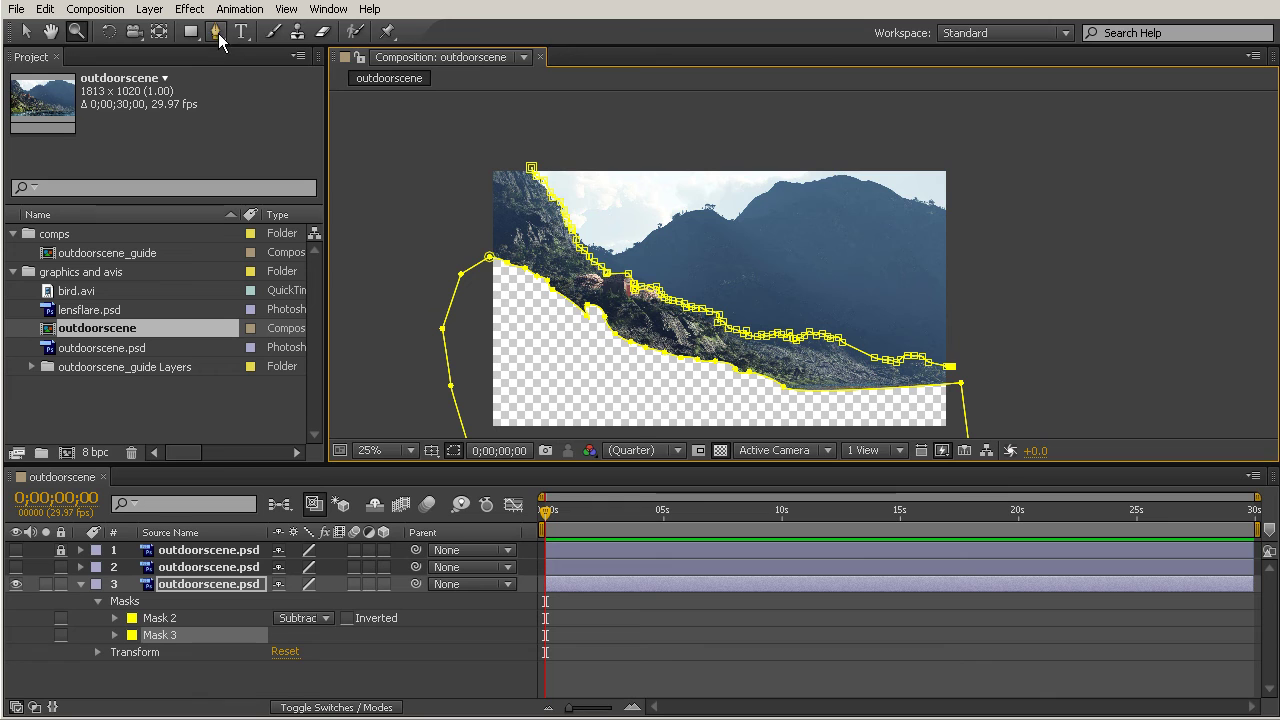
left_click(957, 163)
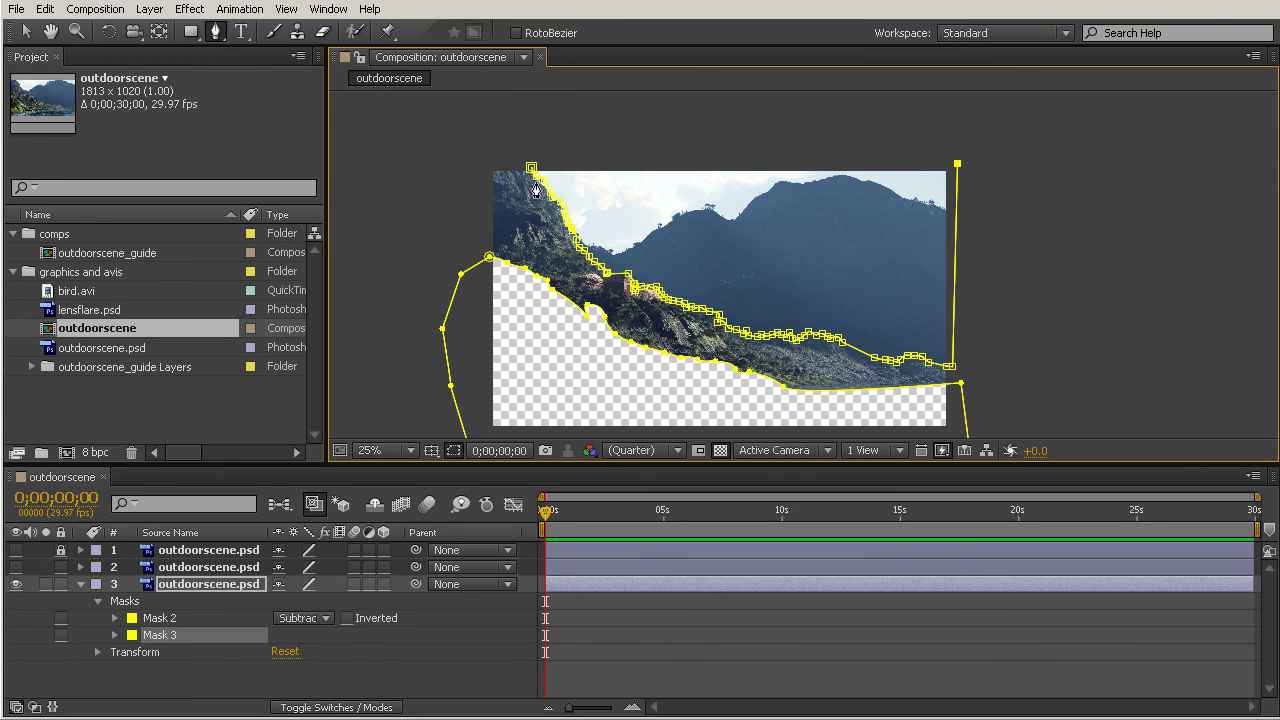
left_click(825, 148)
left_click(547, 141)
left_click(531, 168)
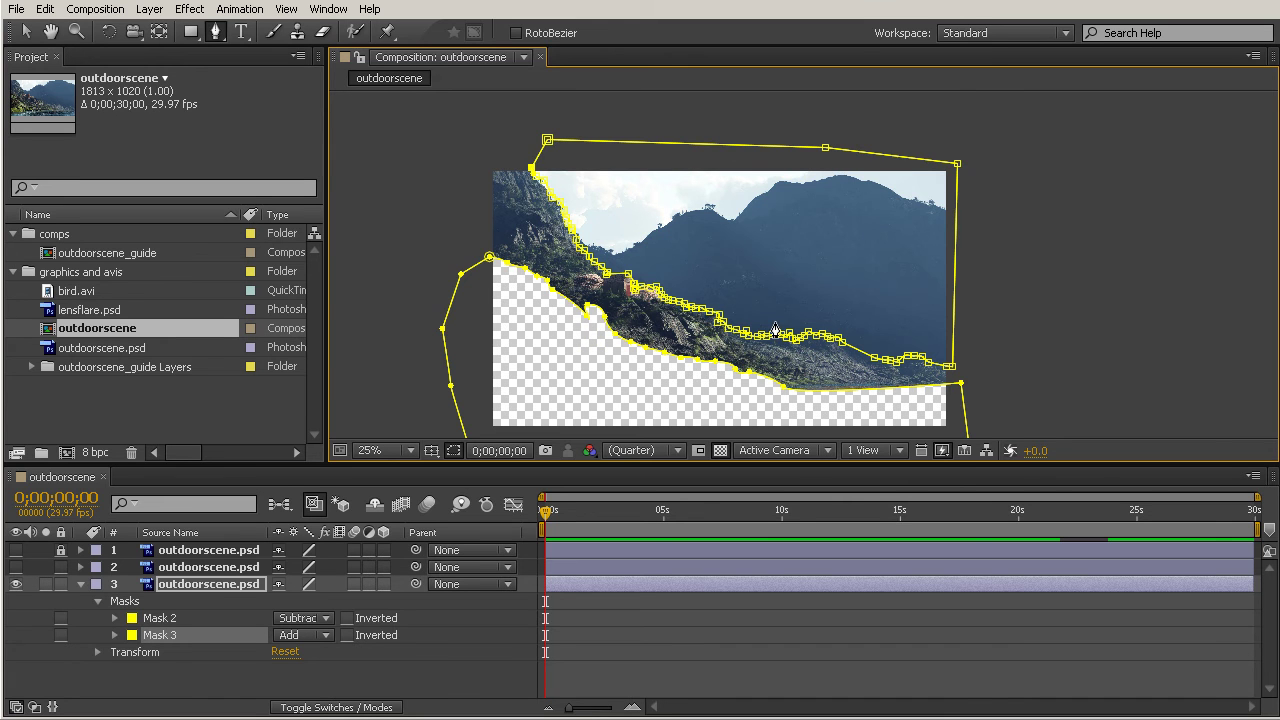
- Set Mask 3's mode to Subtract and deselect the layer
left_click_drag(795, 324, 808, 245)
left_click_drag(805, 140, 843, 200)
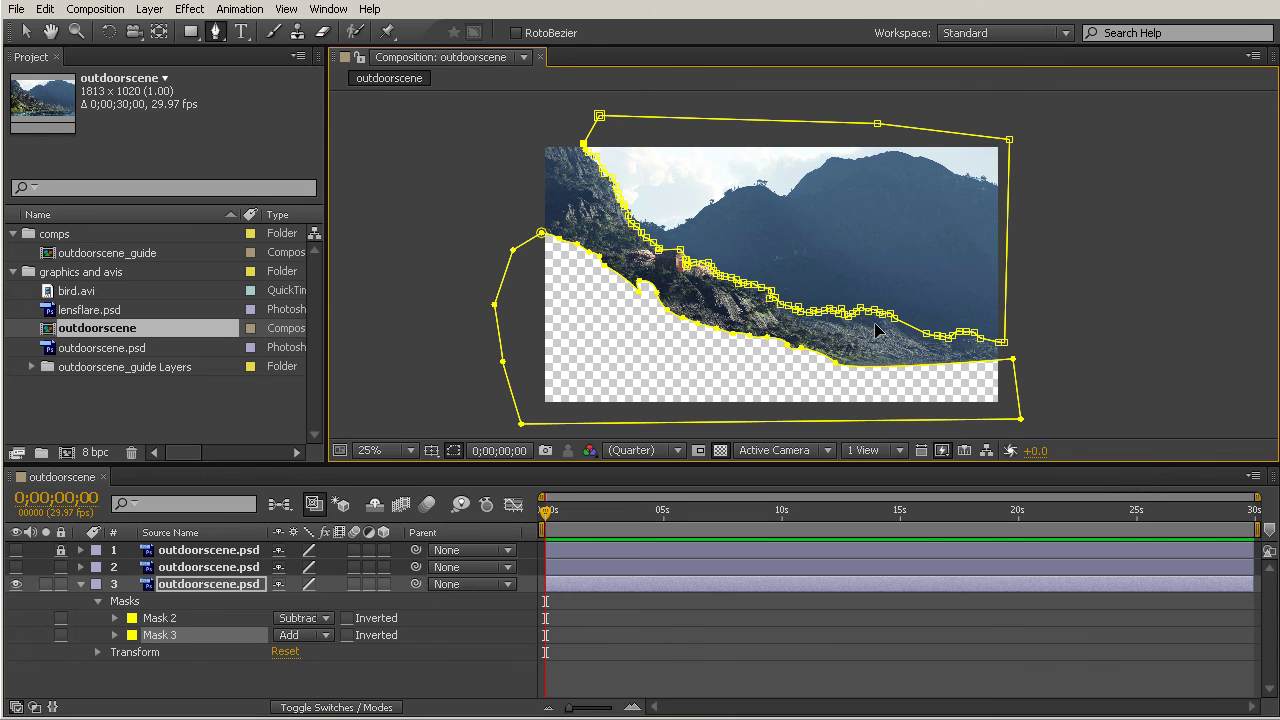
left_click(315, 636)
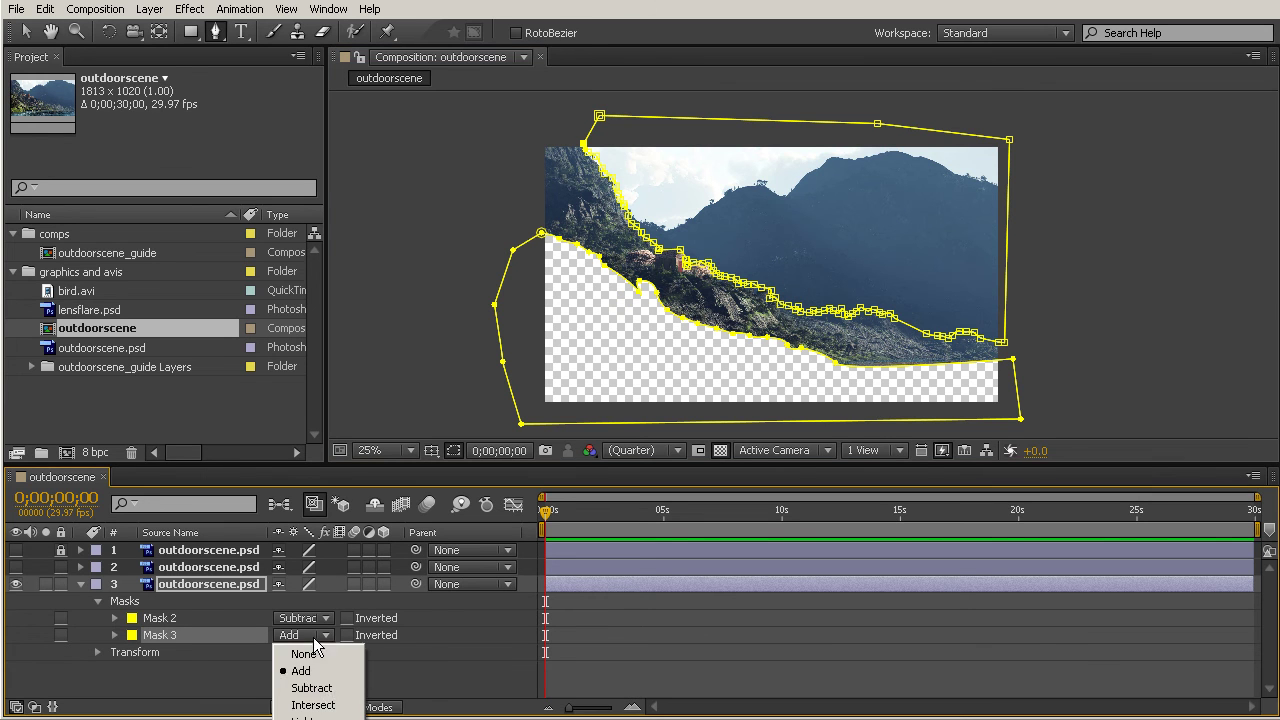
left_click(326, 686)
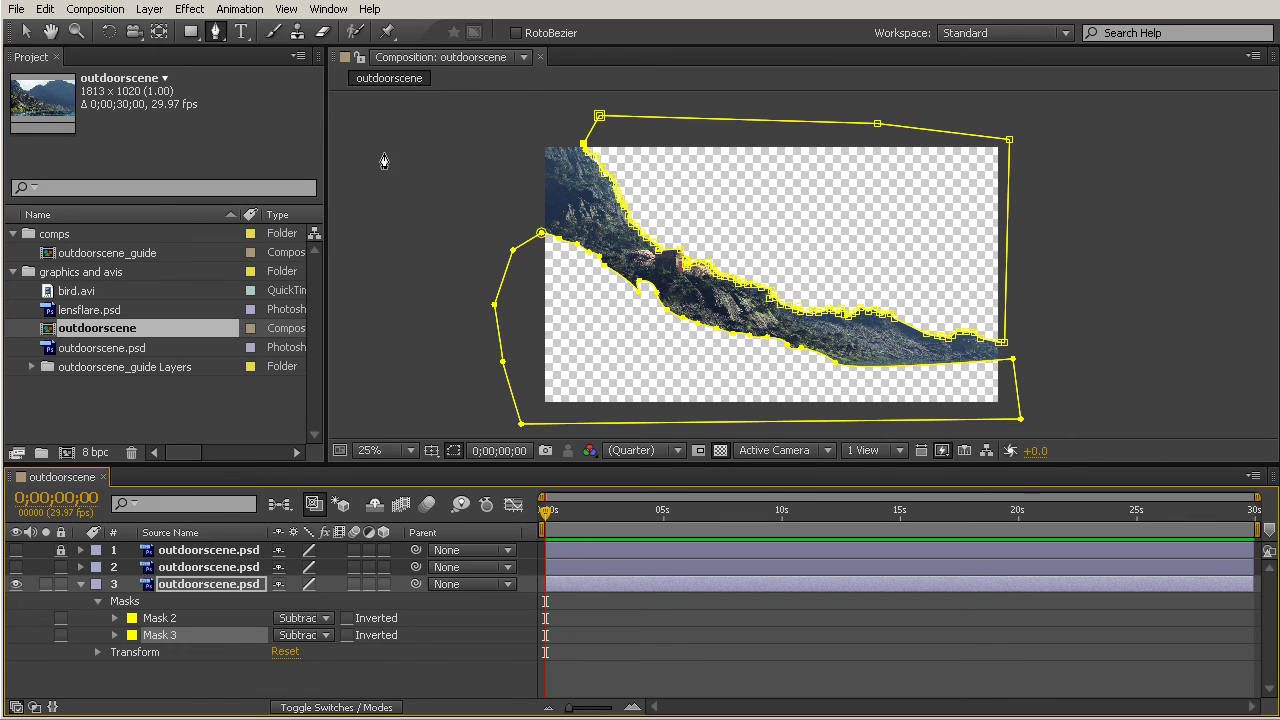
left_click(26, 31)
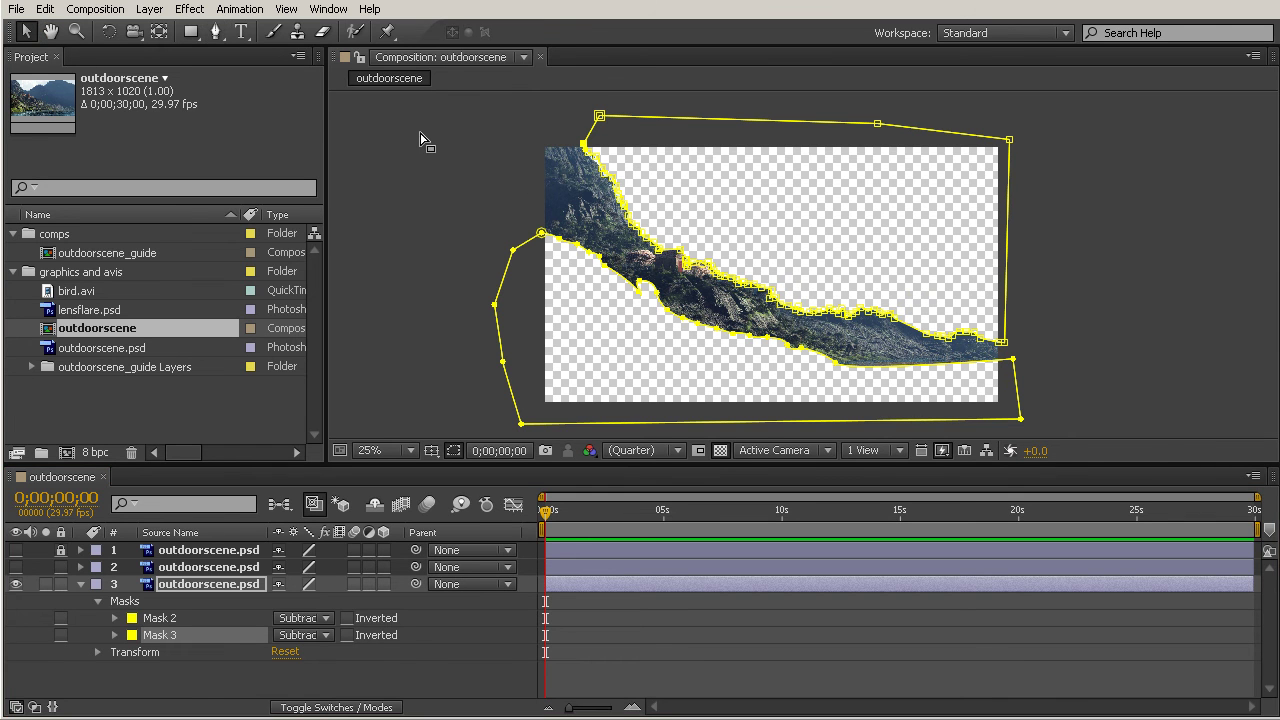
left_click(1123, 293)
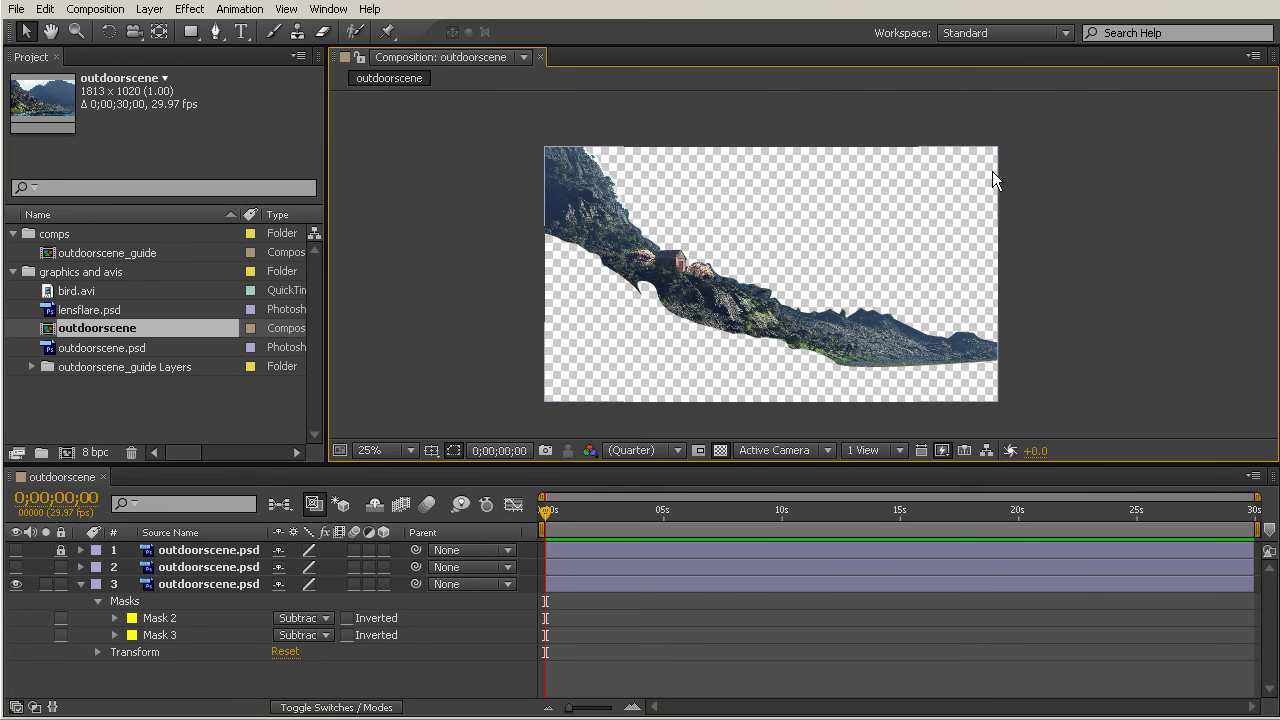
- Duplicate the isolated left mountain layer, and lock layers 2 and 3 with layer 3 hidden
left_click(80, 585)
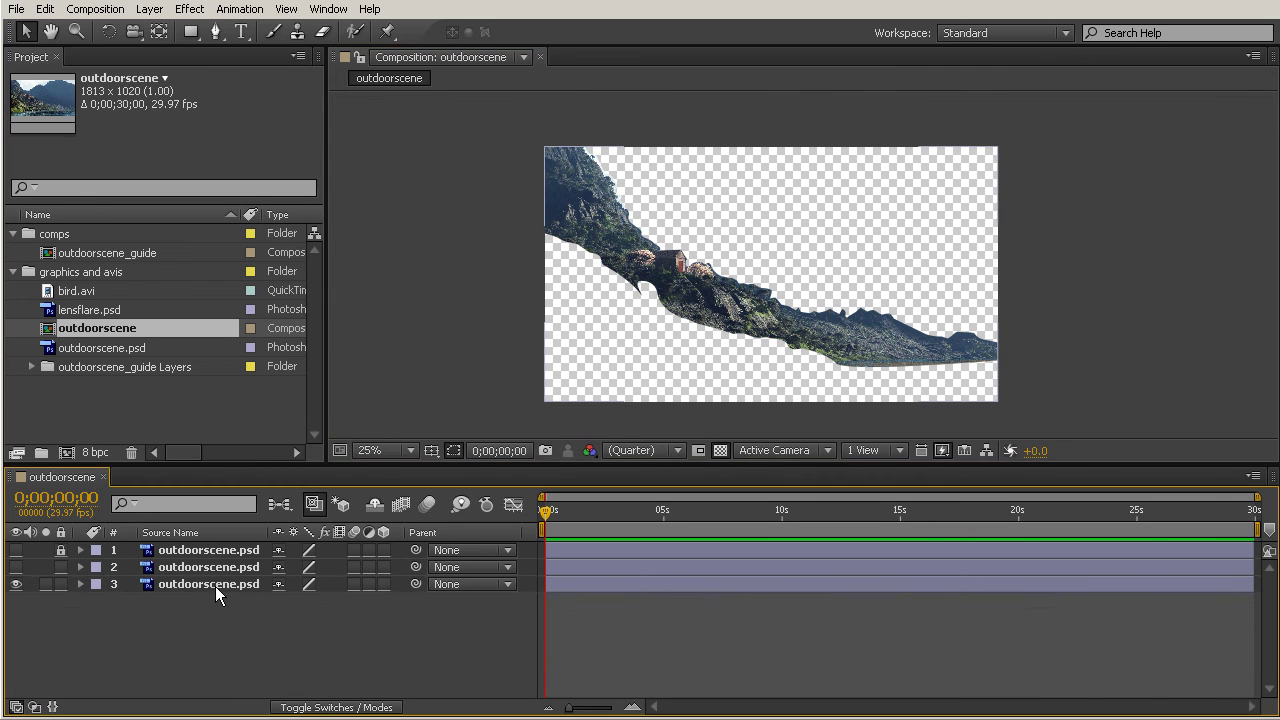
left_click(215, 585)
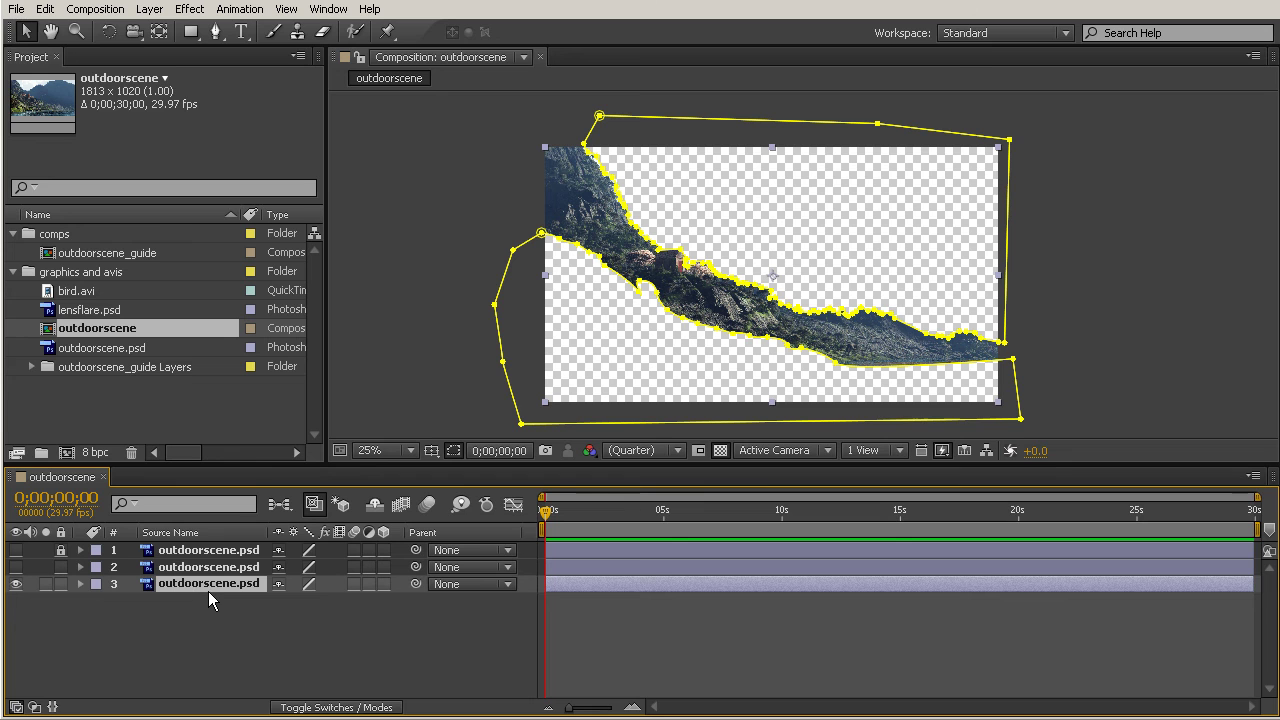
key("ctrl+d")
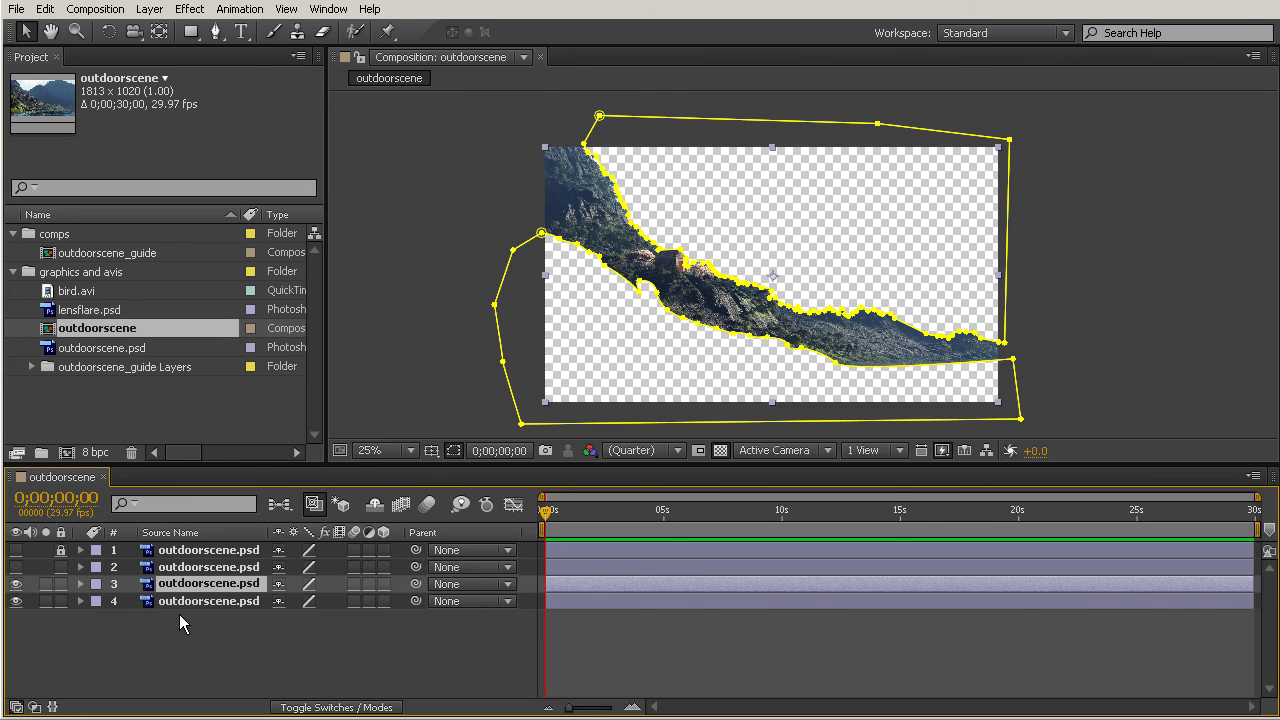
left_click_drag(61, 567, 61, 584)
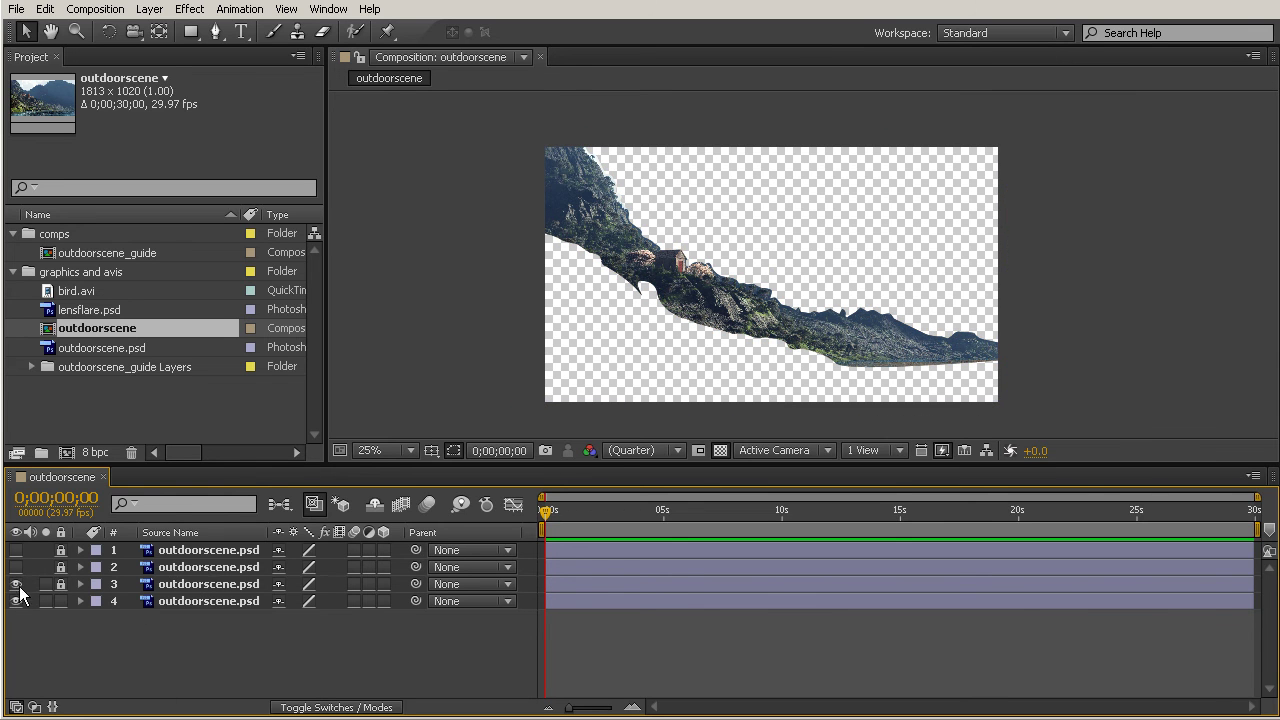
left_click(15, 585)
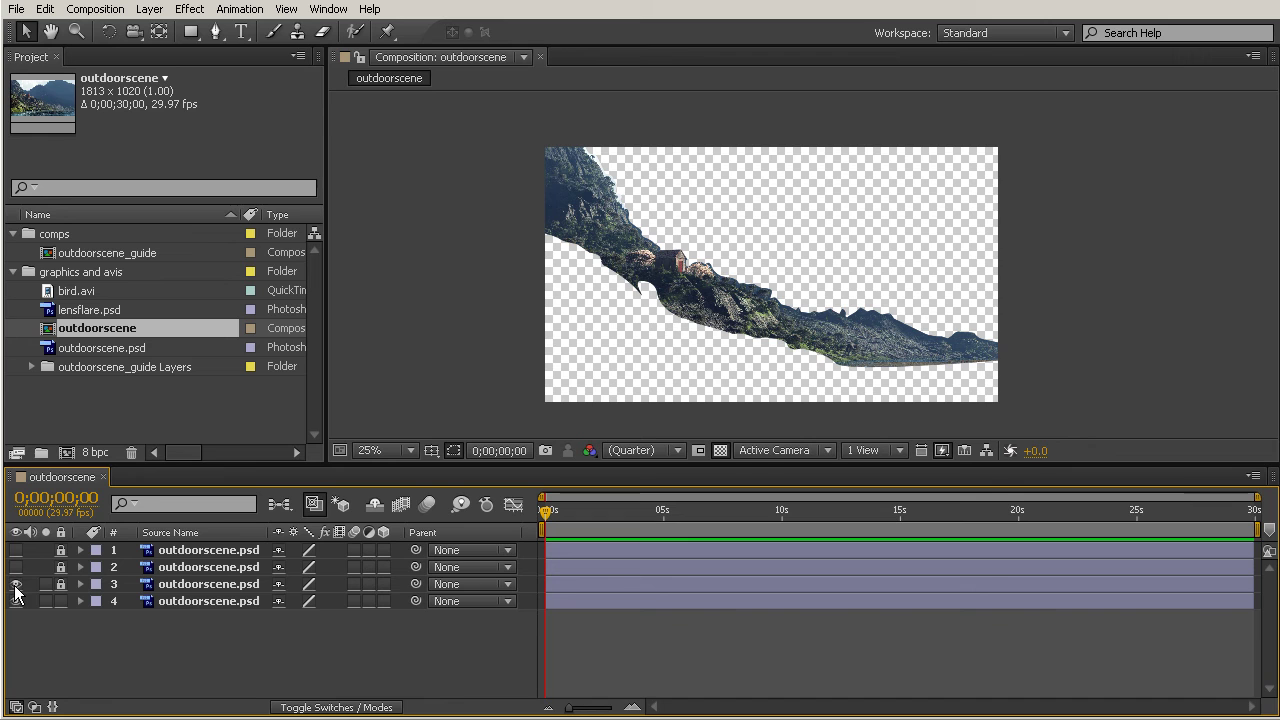
- Set Mask 3's mode to Add on the duplicated lowest outdoorscene.psd layer
left_click(205, 601)
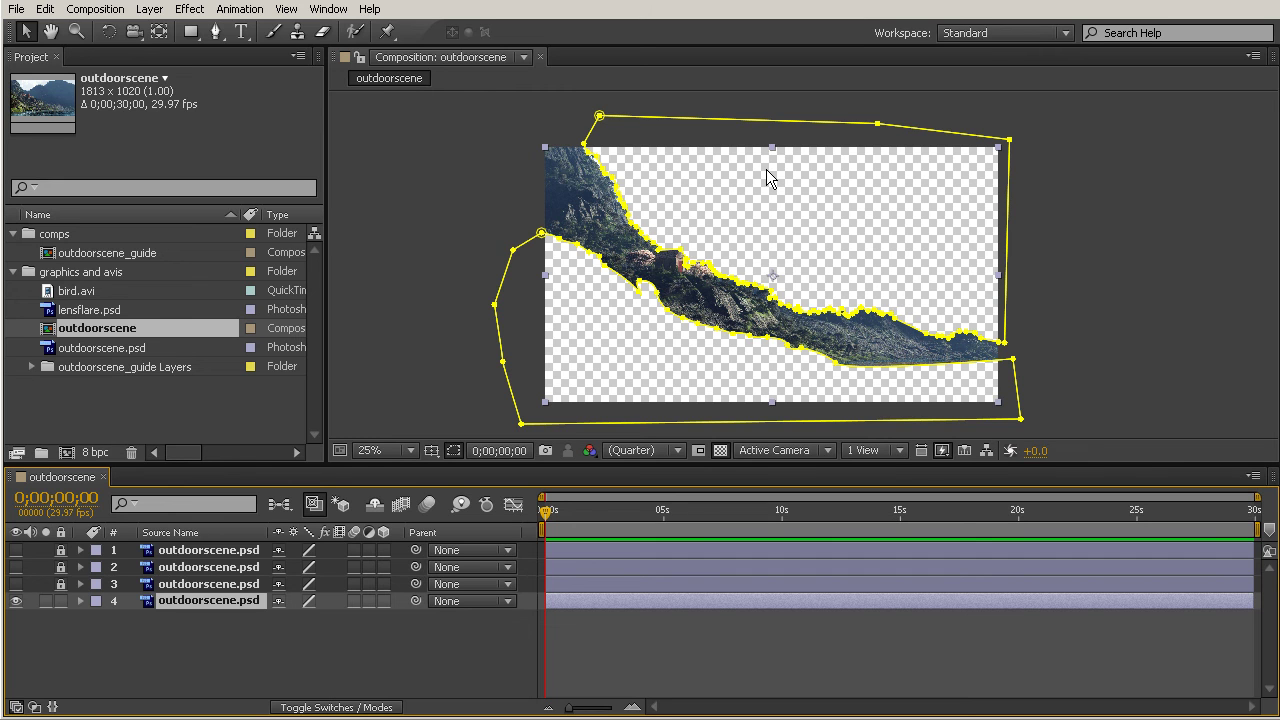
key("alt+grave")
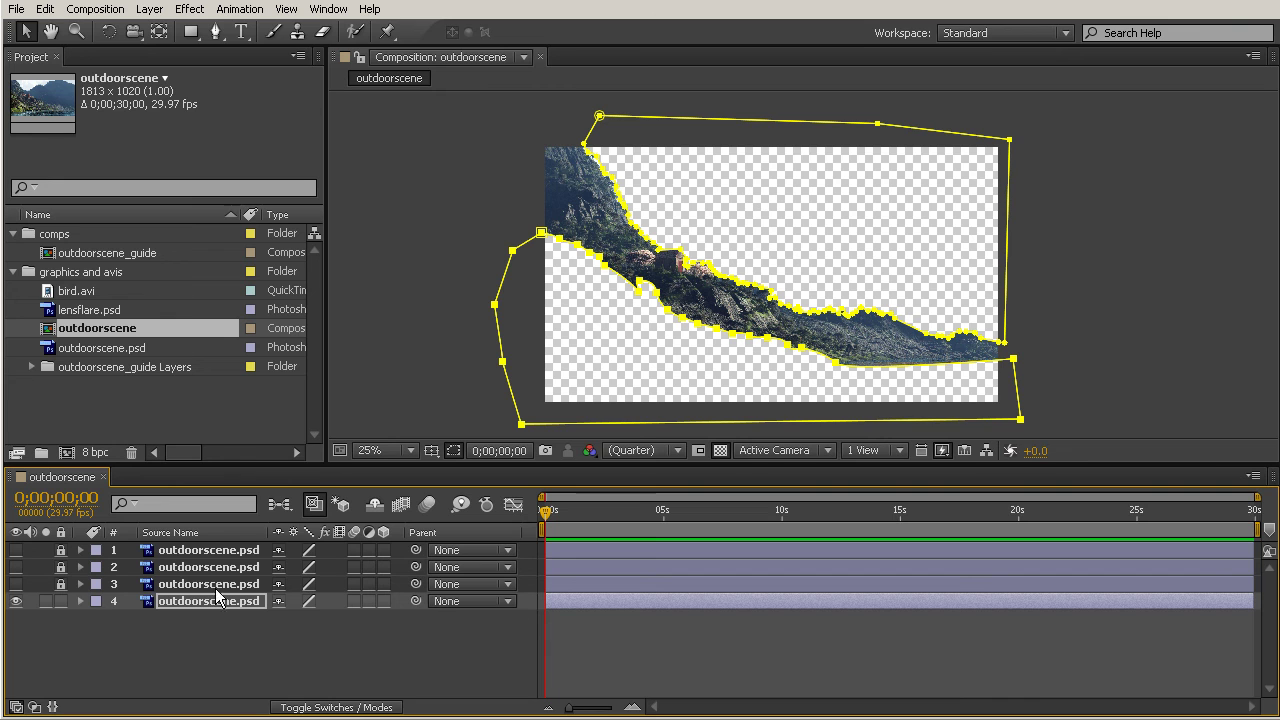
left_click(81, 601)
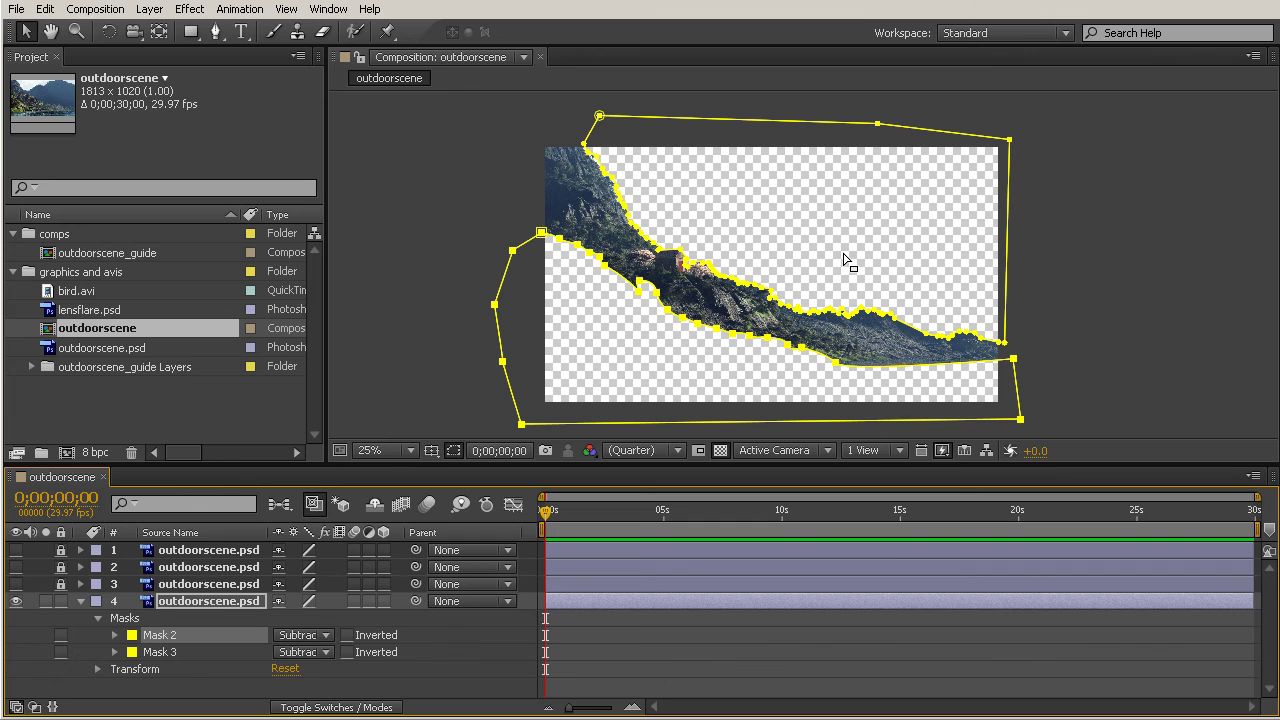
left_click(160, 654)
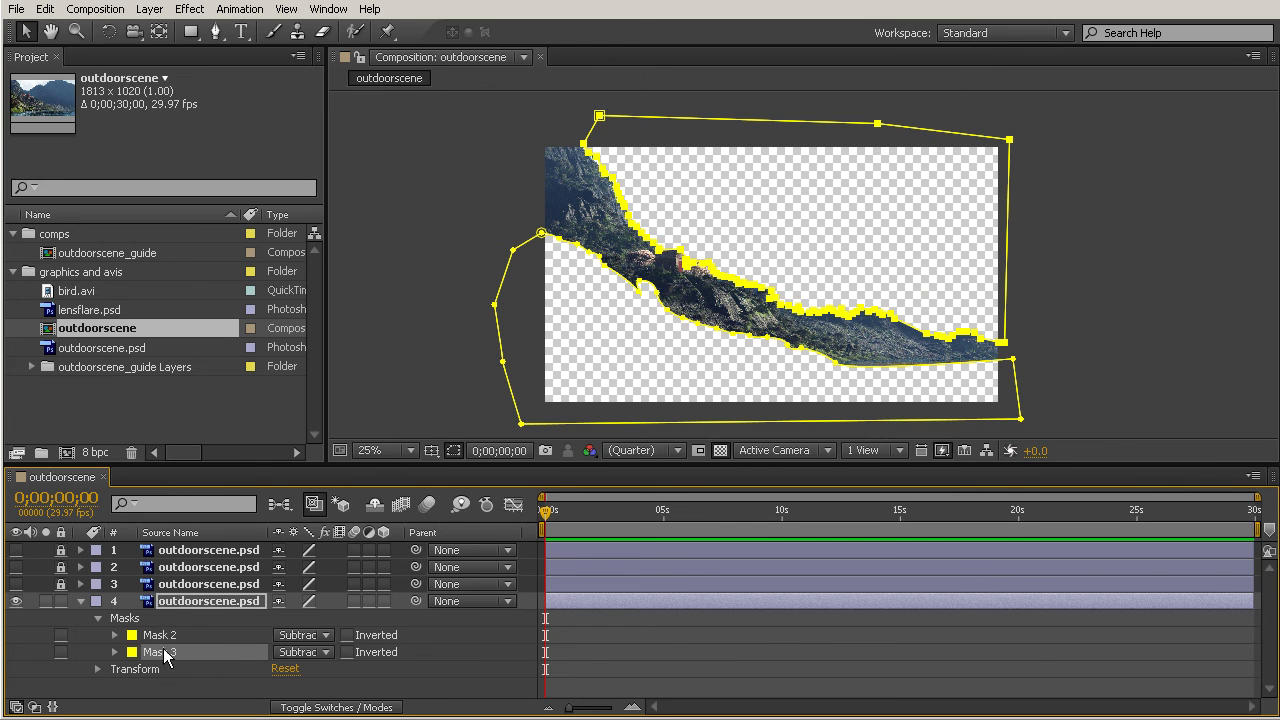
left_click(303, 652)
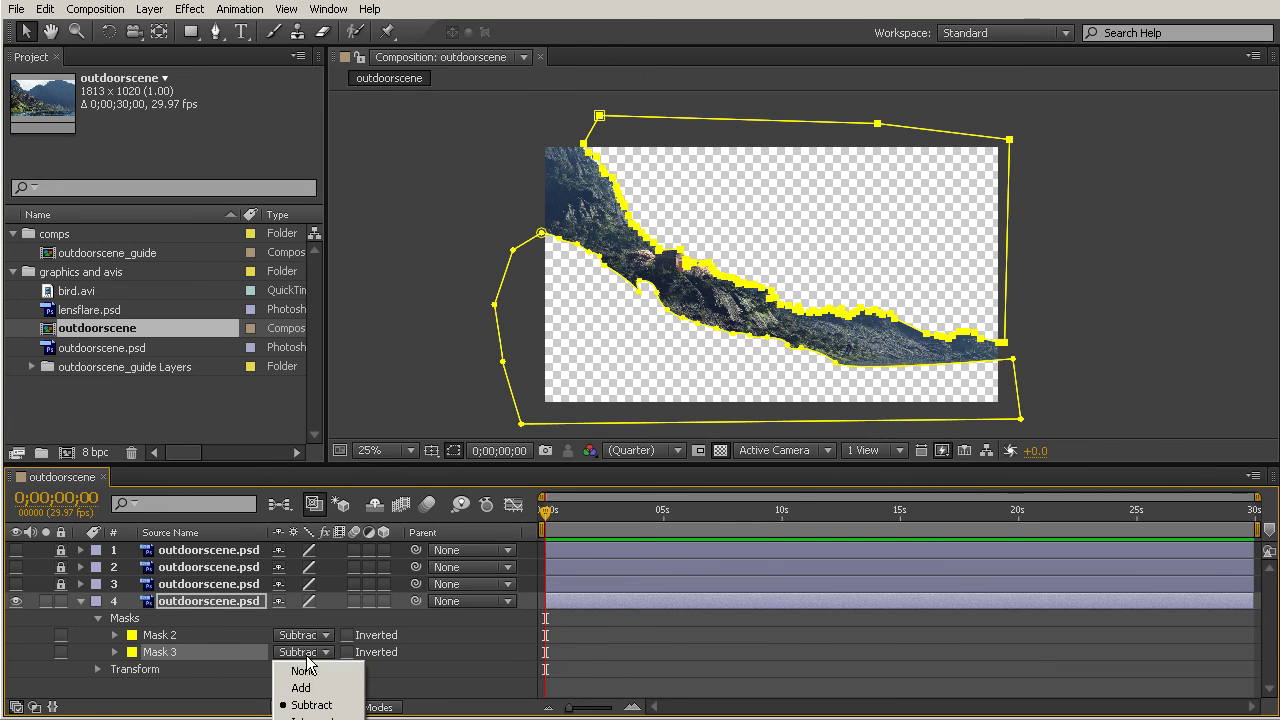
left_click(303, 686)
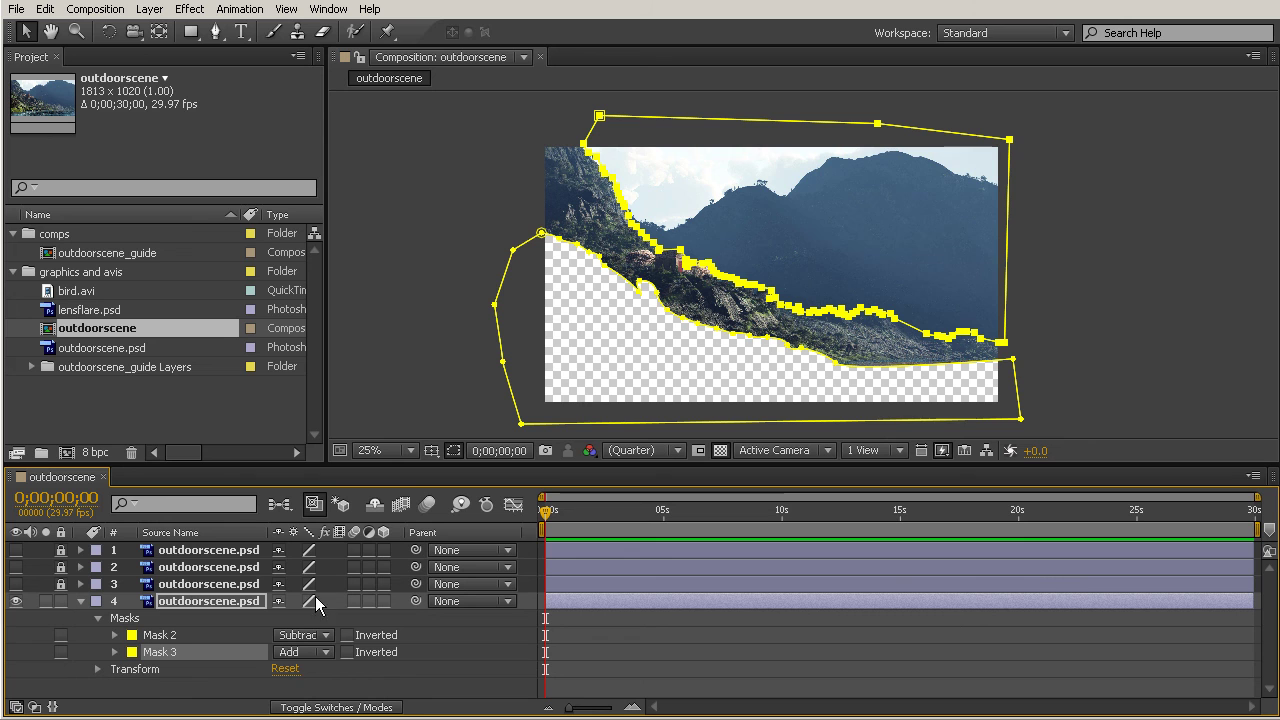
- Delete Mask 2 from layer 4, keeping only Mask 3 around the sky and far mountains, and deselect the layer
left_click(180, 634)
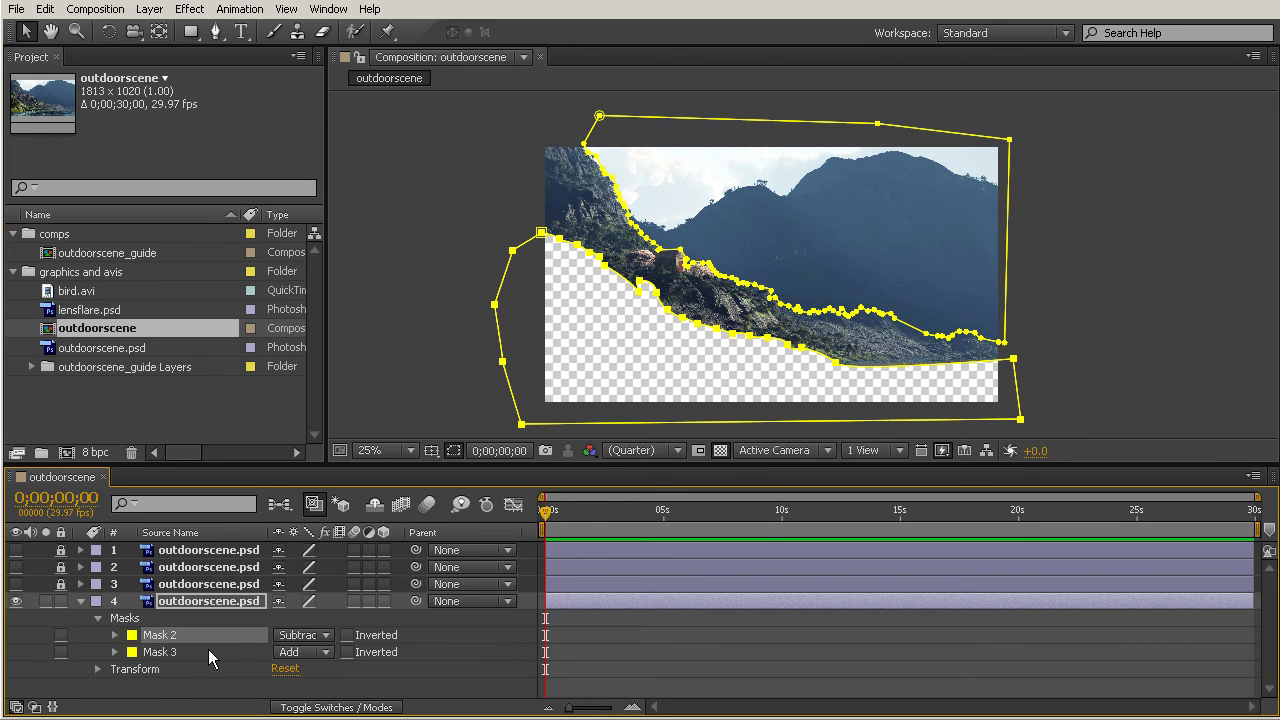
key("Delete")
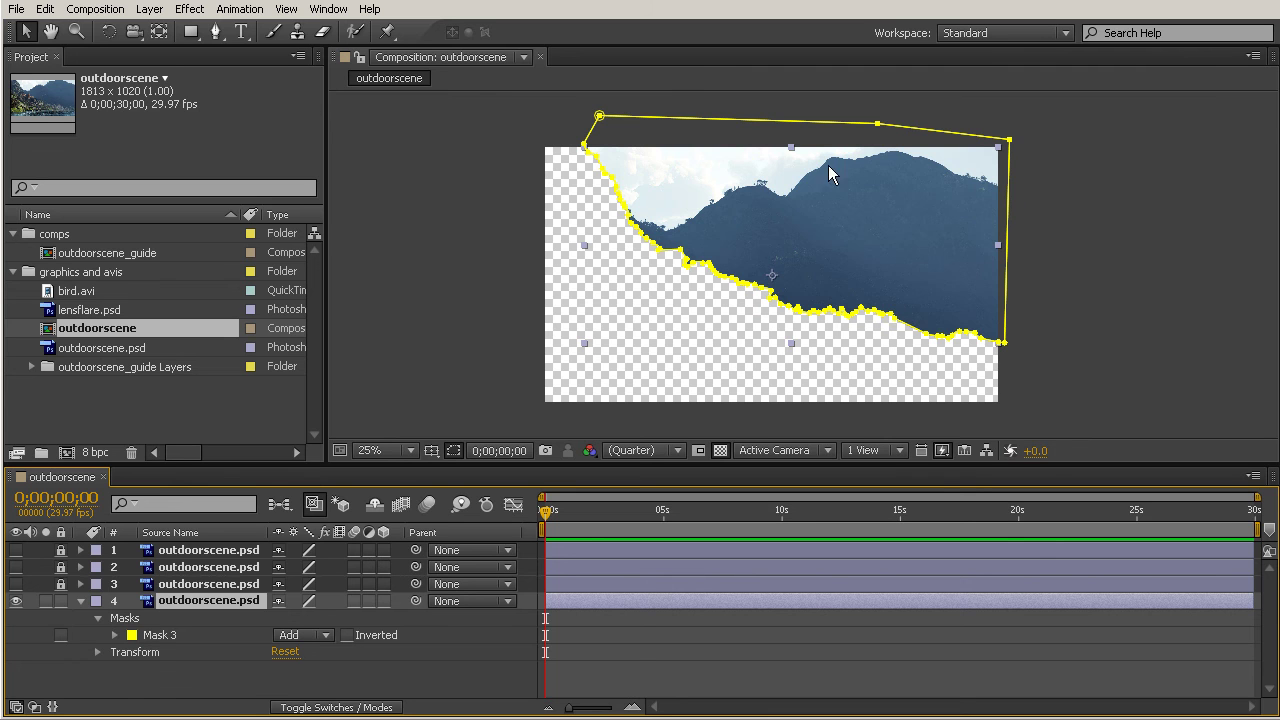
left_click(1058, 234)
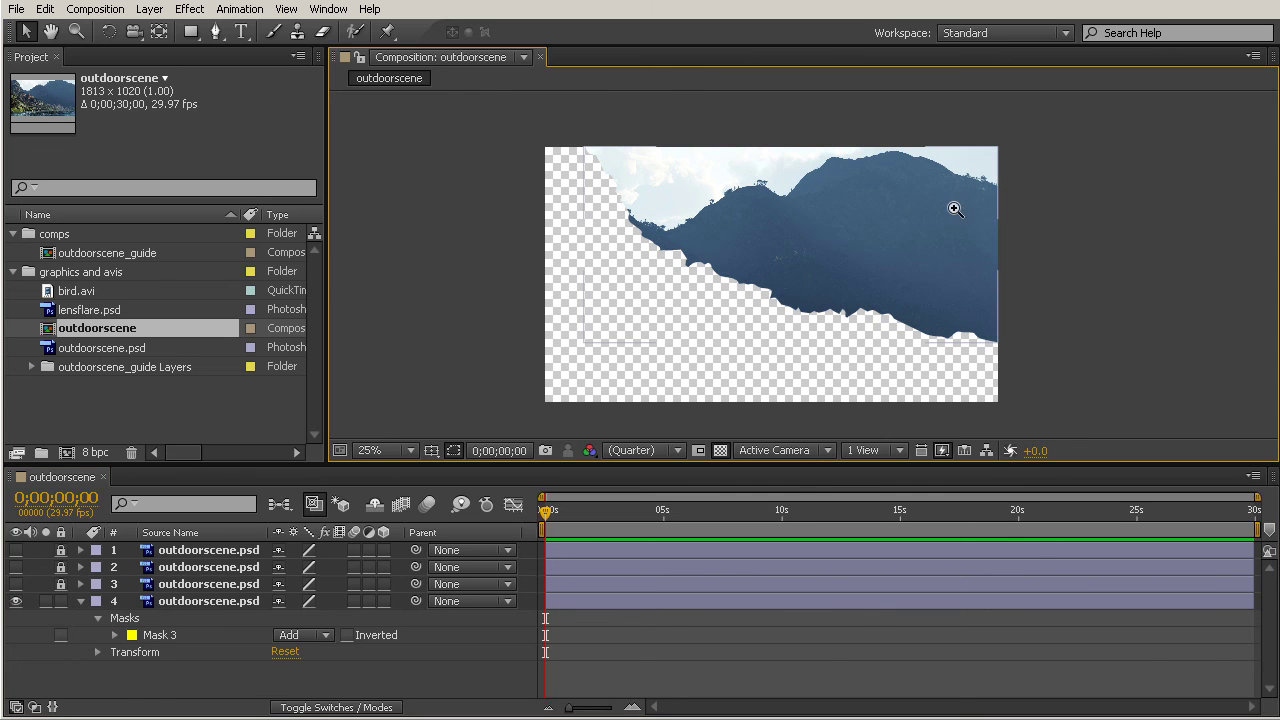
- Start a new pen mask on layer 4 beyond the image's right edge and trace the tall right mountain's ridge to its summit's left end
key("z")
left_click(965, 256)
left_click(850, 294)
left_click(850, 294)
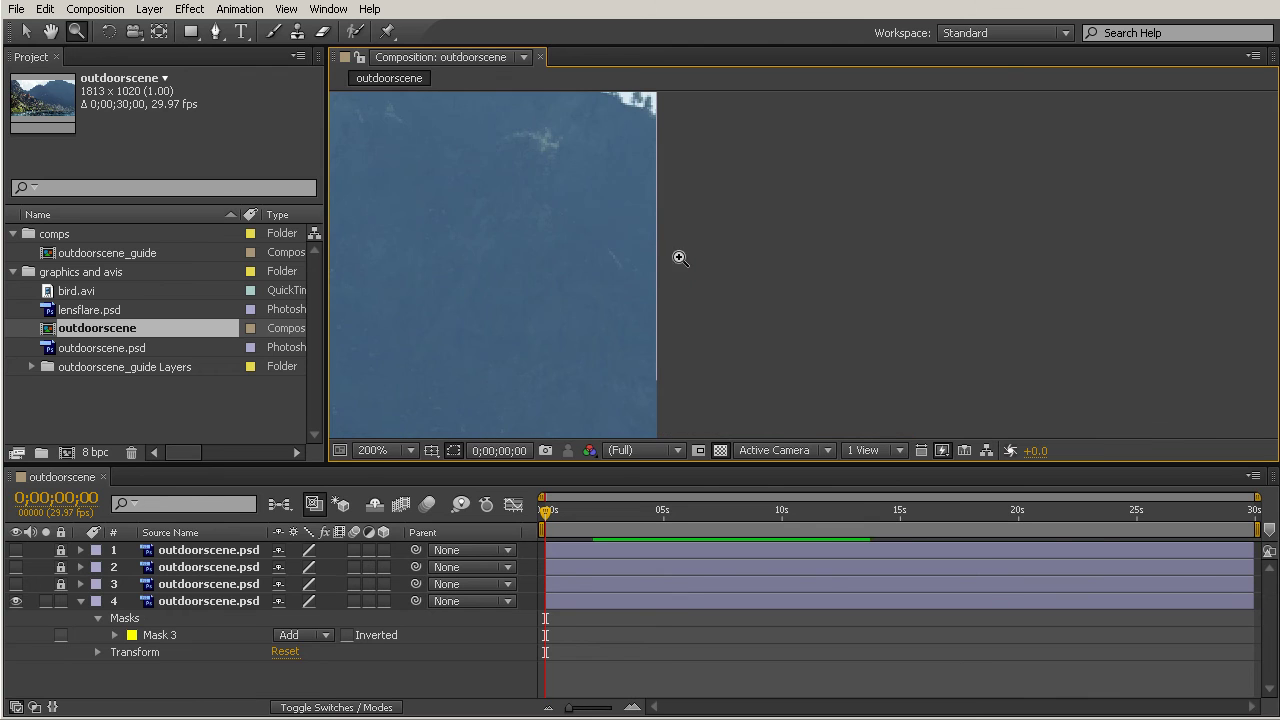
left_click(622, 229, "alt")
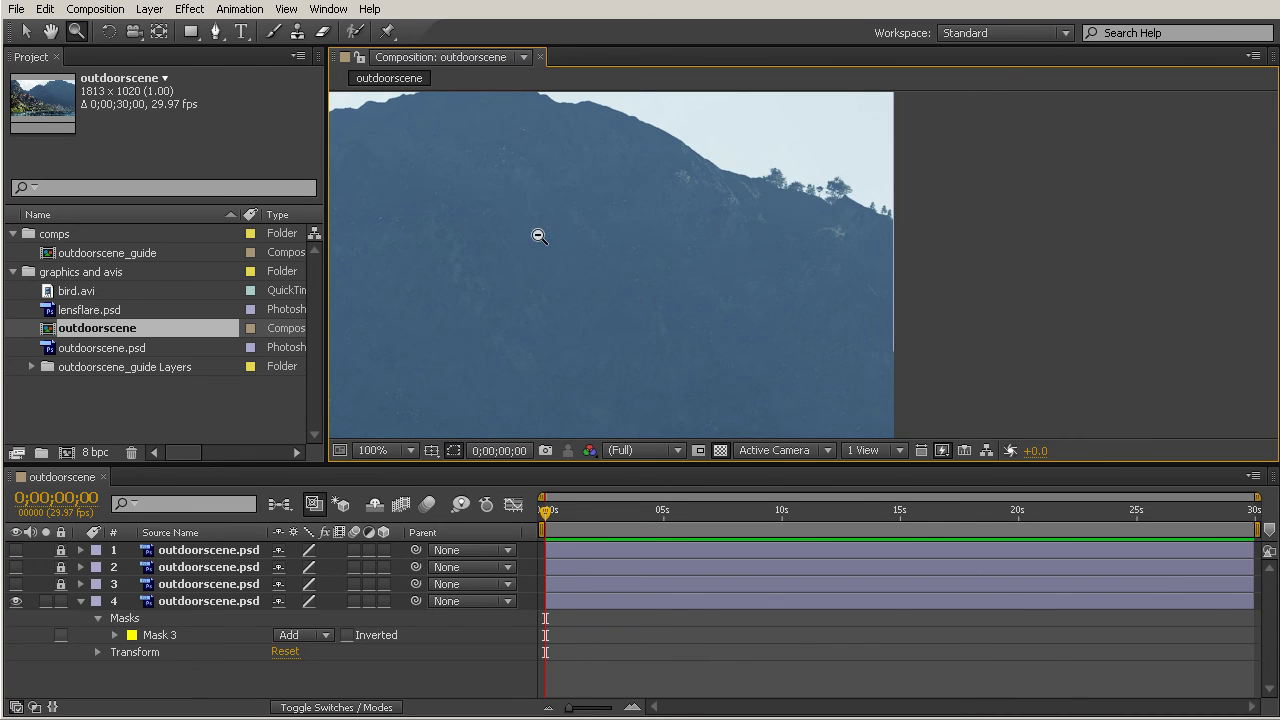
left_click(714, 309, "alt")
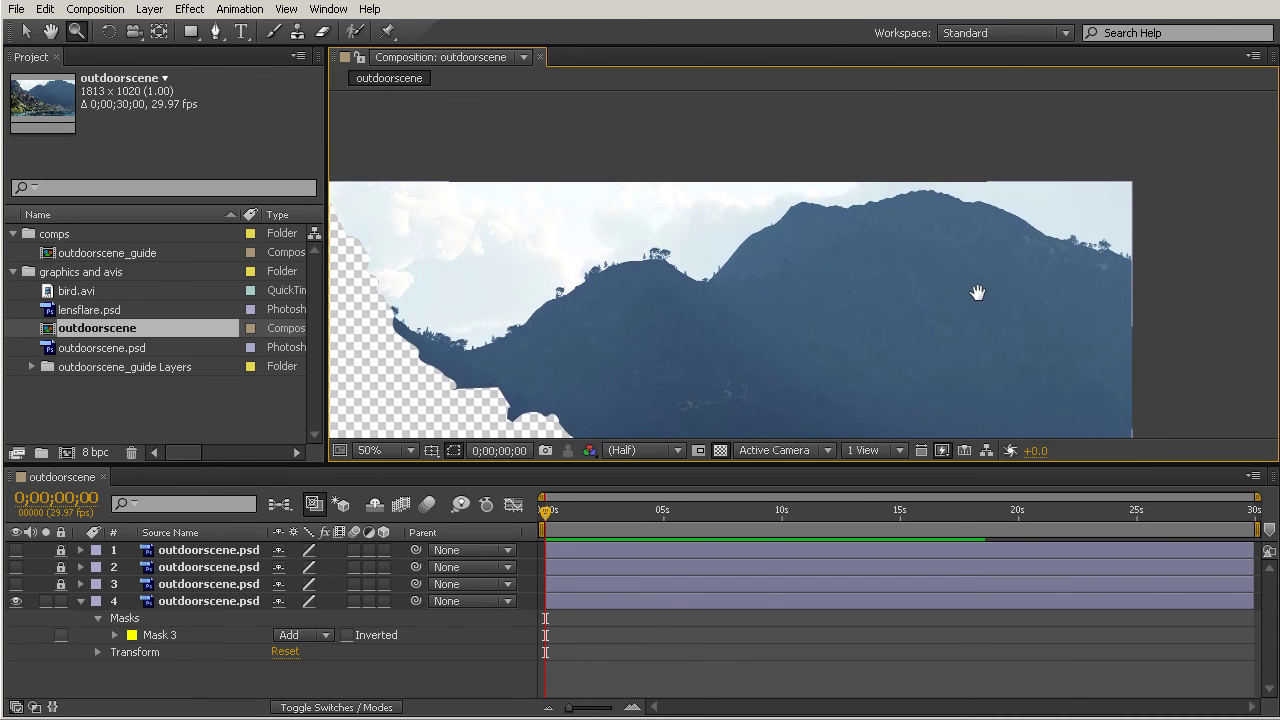
left_click(218, 32)
left_click(202, 597)
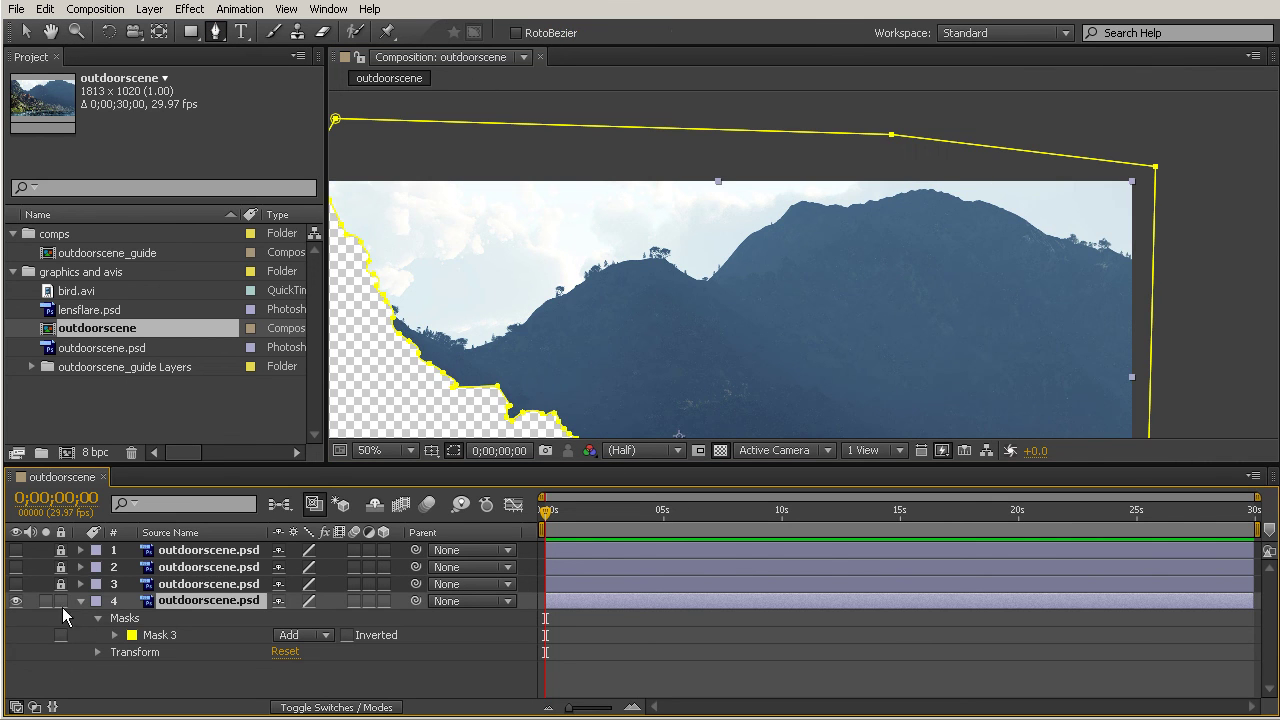
left_click(1188, 267)
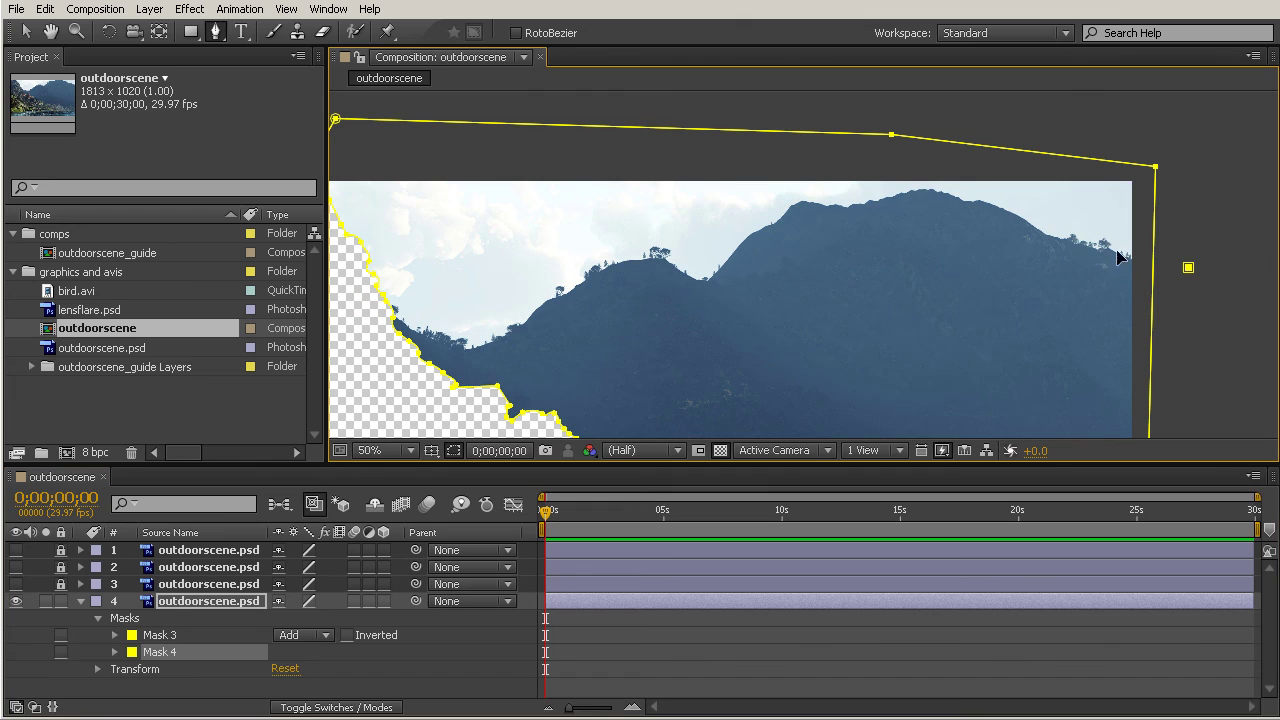
left_click(1124, 245)
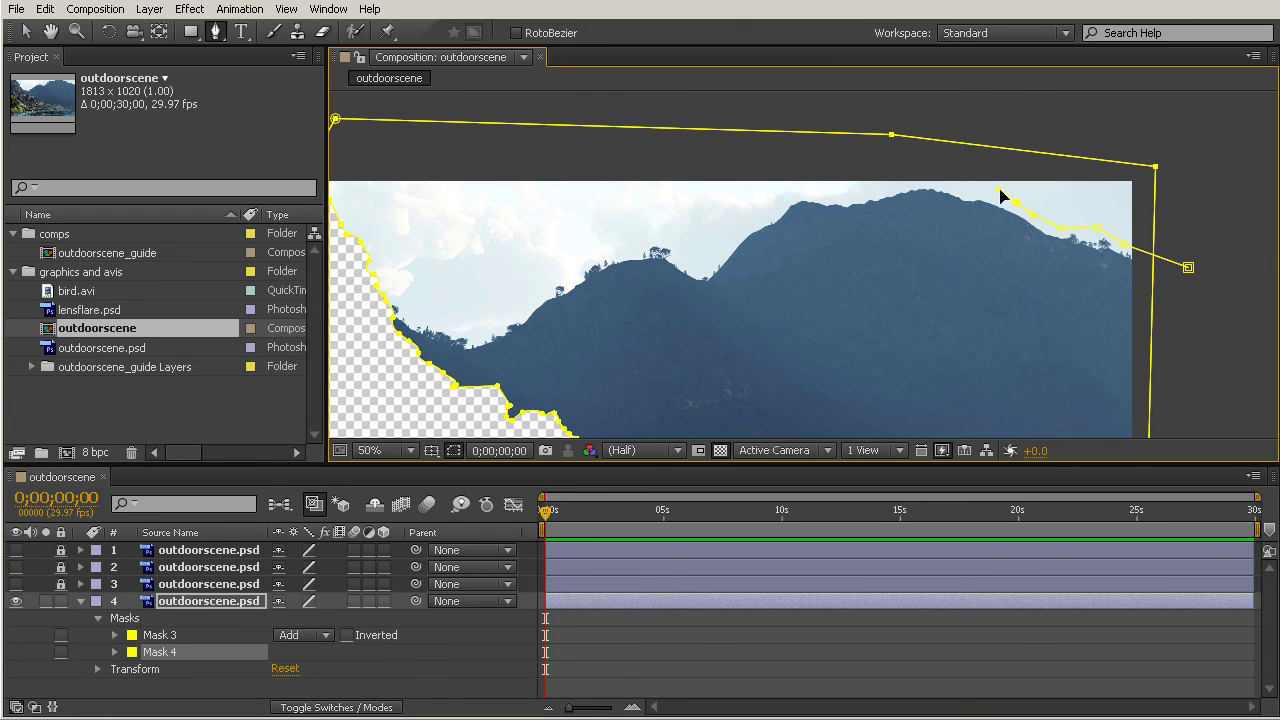
left_click(857, 205)
key("h")
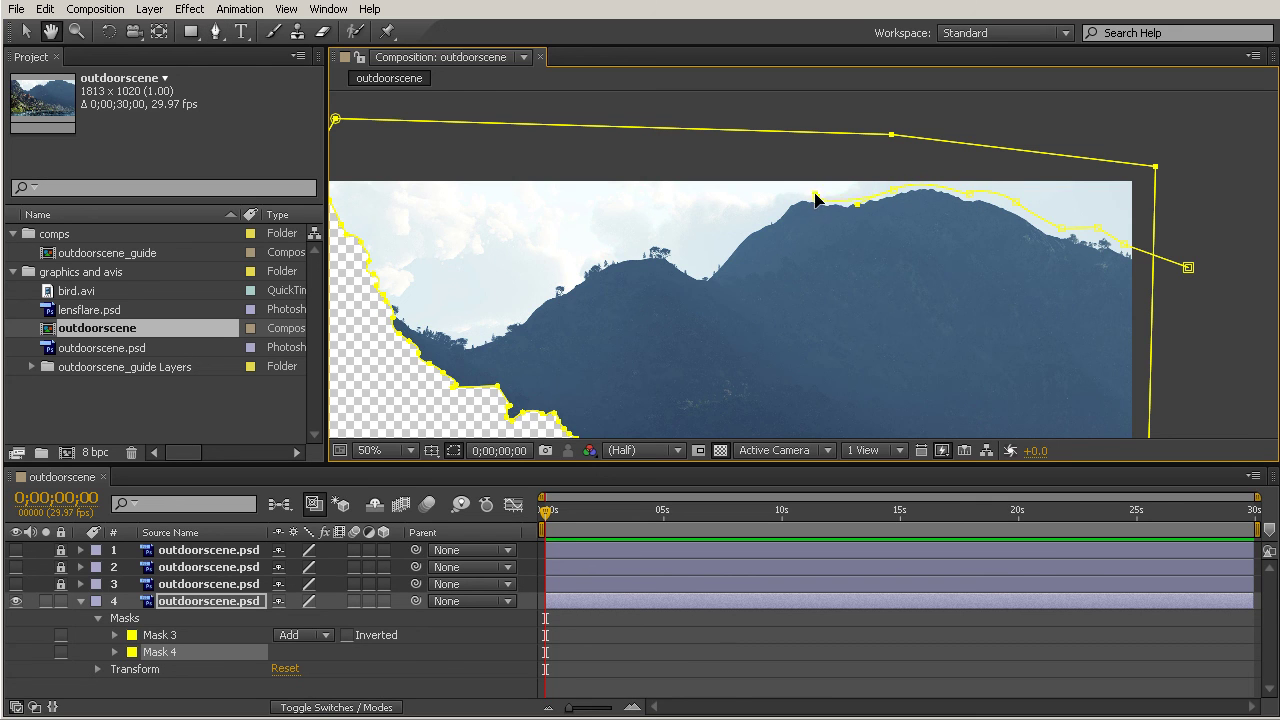
key("g")
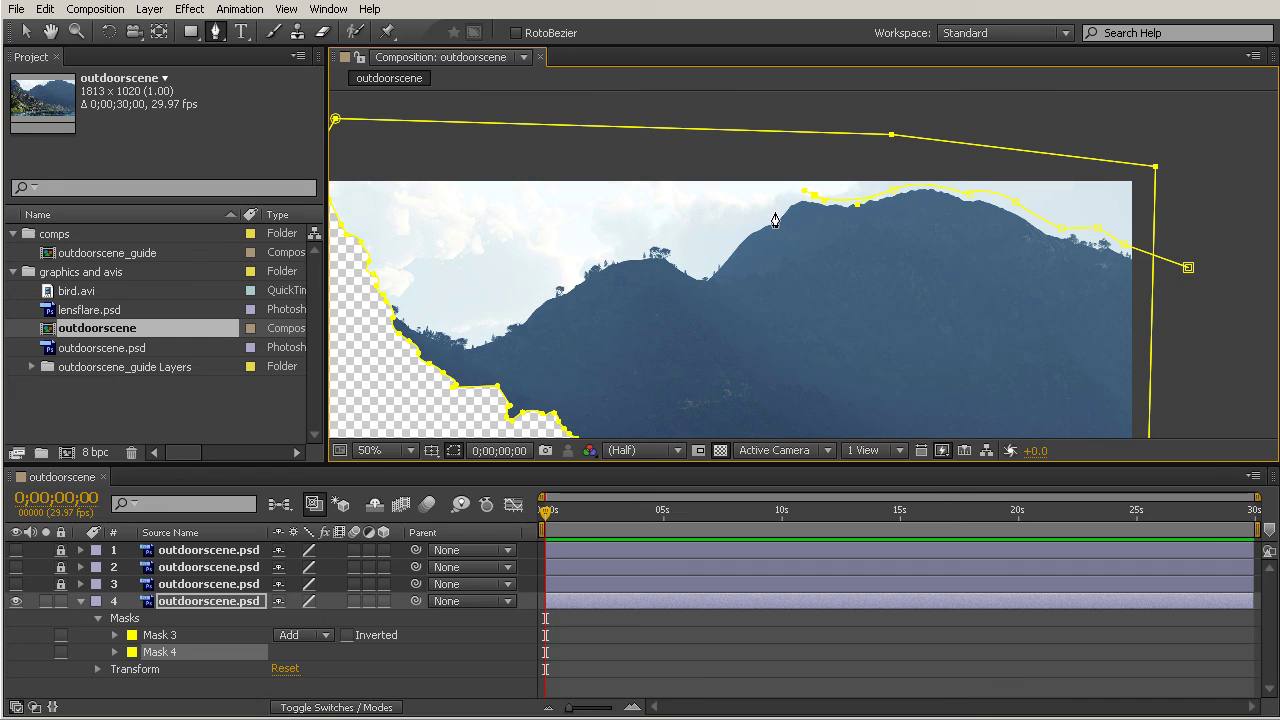
- Continue Mask 4 down into the saddle, over the lower peak's trees and along the ridge to the left mountain
left_click(773, 213)
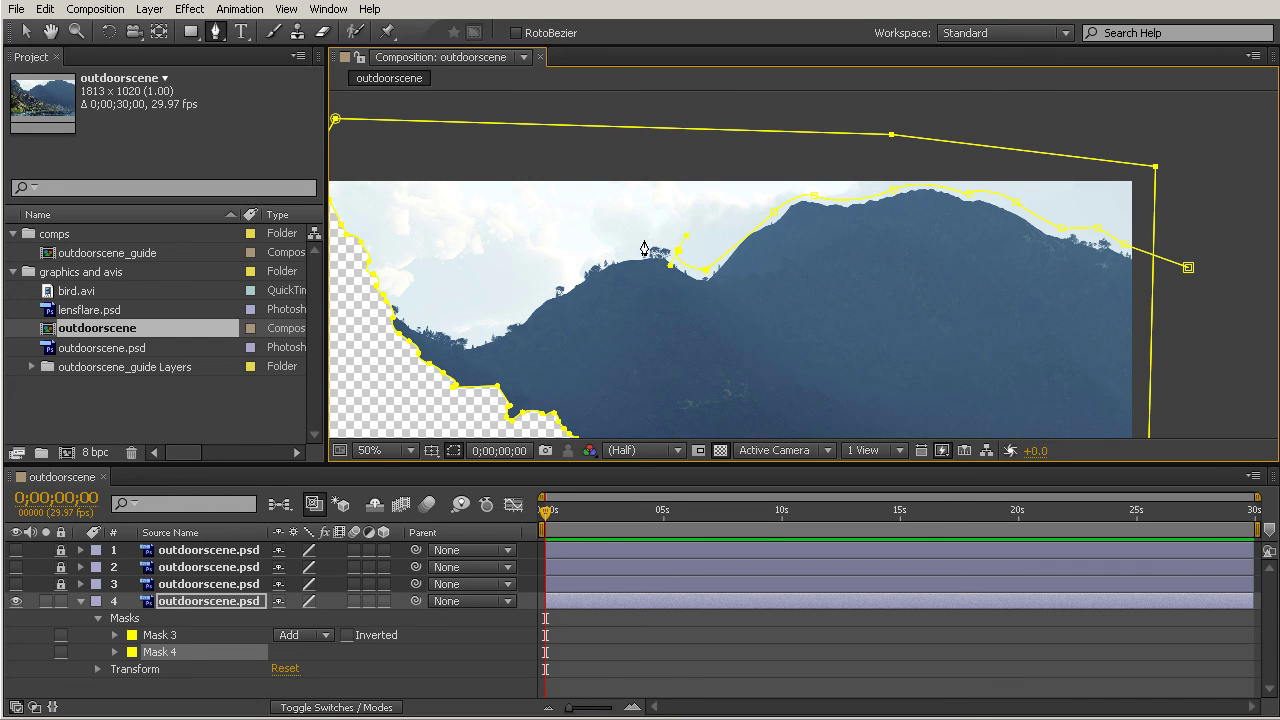
left_click(595, 258)
left_click(580, 272)
left_click(414, 311)
left_click(372, 305)
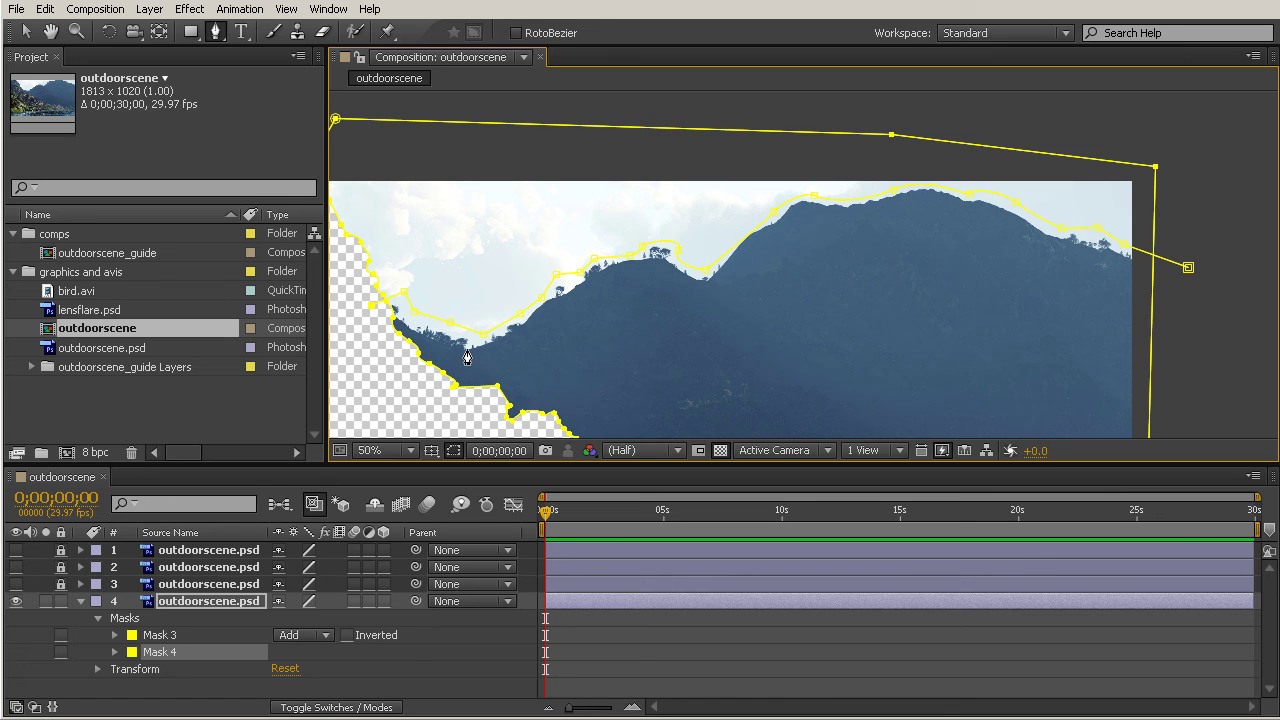
- Close Mask 4 around the sky with outer points beyond the image's left, top and right edges
left_click_drag(370, 312, 548, 261)
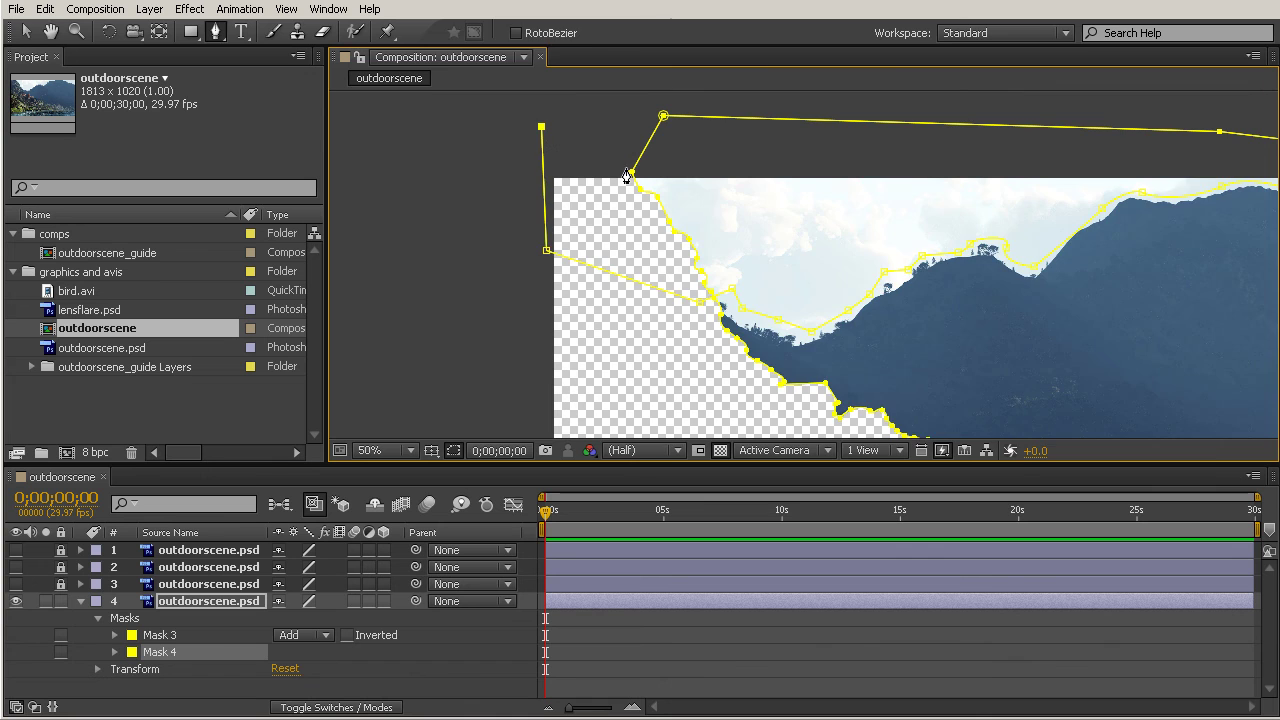
left_click_drag(624, 87, 526, 269)
left_click(868, 257)
left_click_drag(1111, 280, 565, 225)
left_click(655, 216)
left_click(955, 254)
left_click(898, 397)
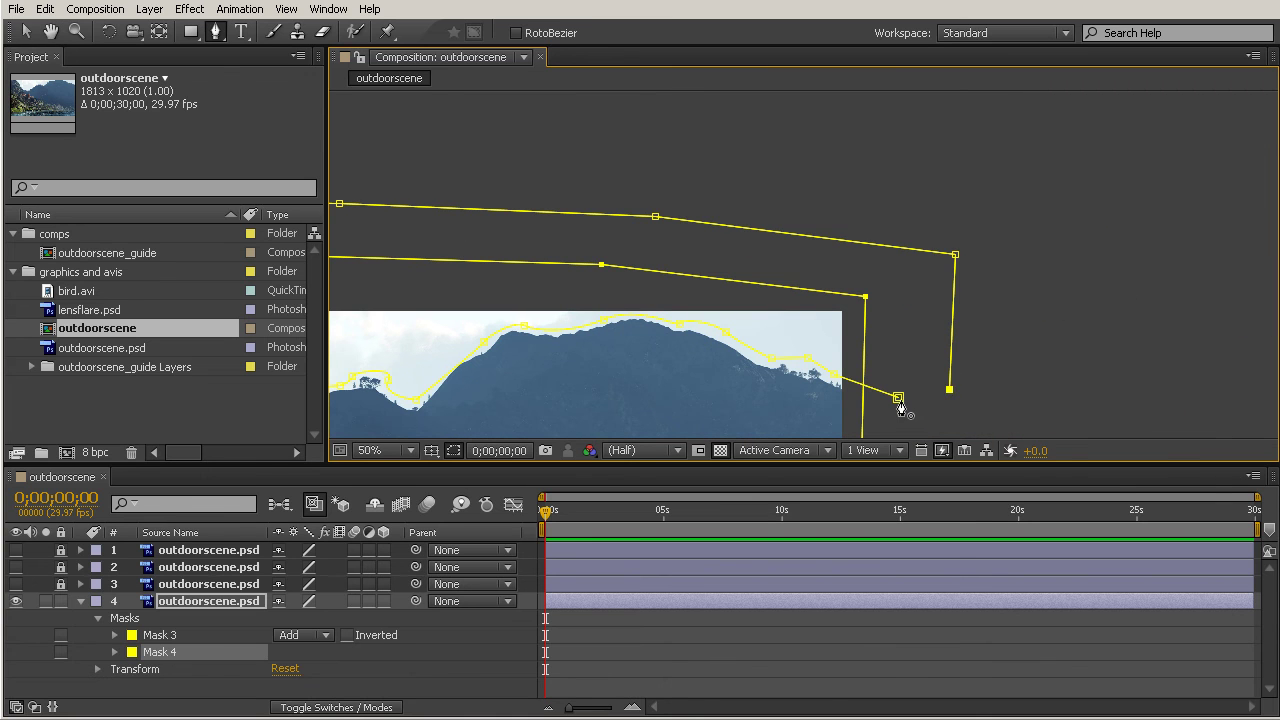
left_click_drag(668, 296, 953, 195)
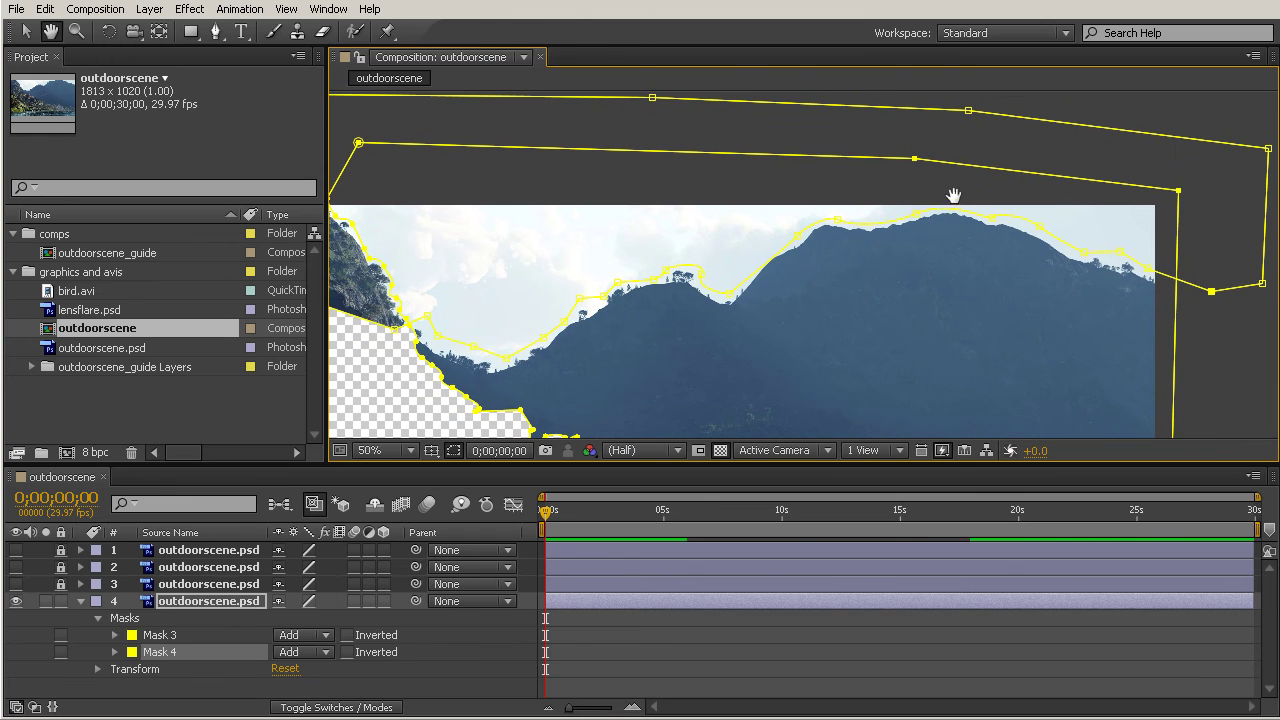
- Set Mask 4's mode to Subtract to remove the sky, and select the whole layer instead of the mask
left_click(300, 652)
left_click(308, 705)
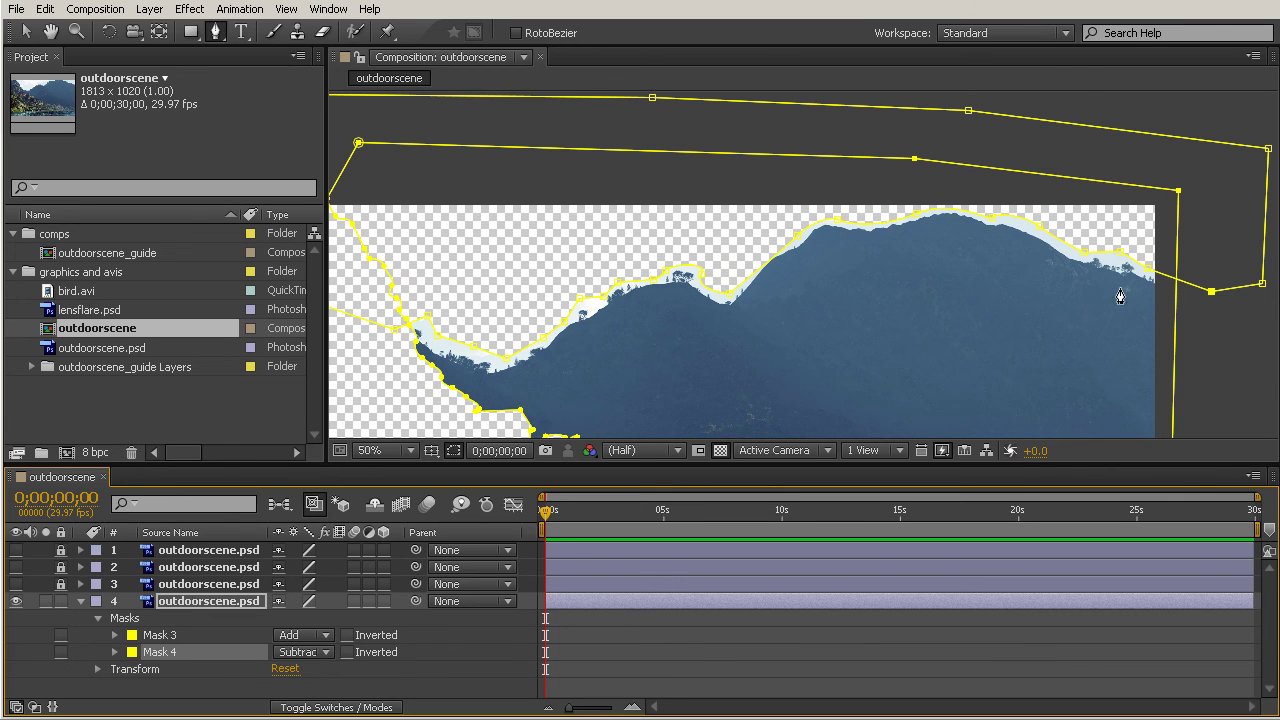
left_click(25, 31)
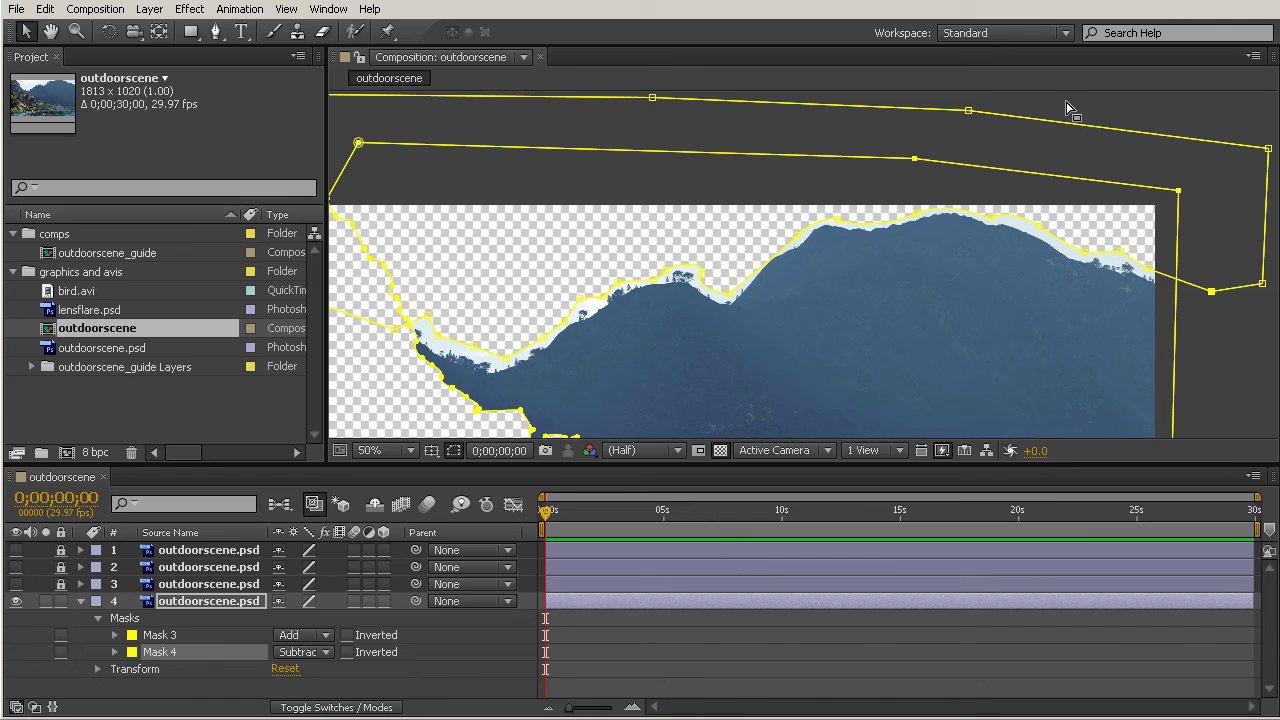
left_click(597, 400)
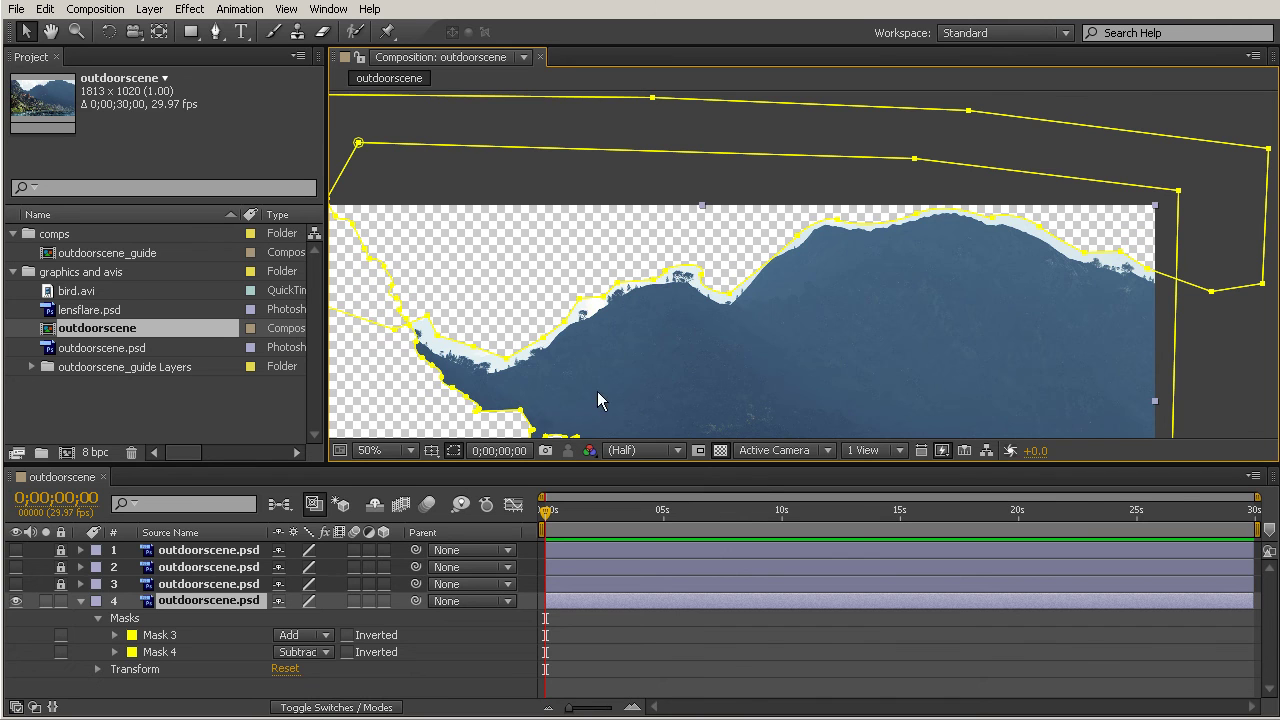
- Duplicate the isolated far mountains layer, lock and hide layer 4, and select layer 5
left_click(80, 601)
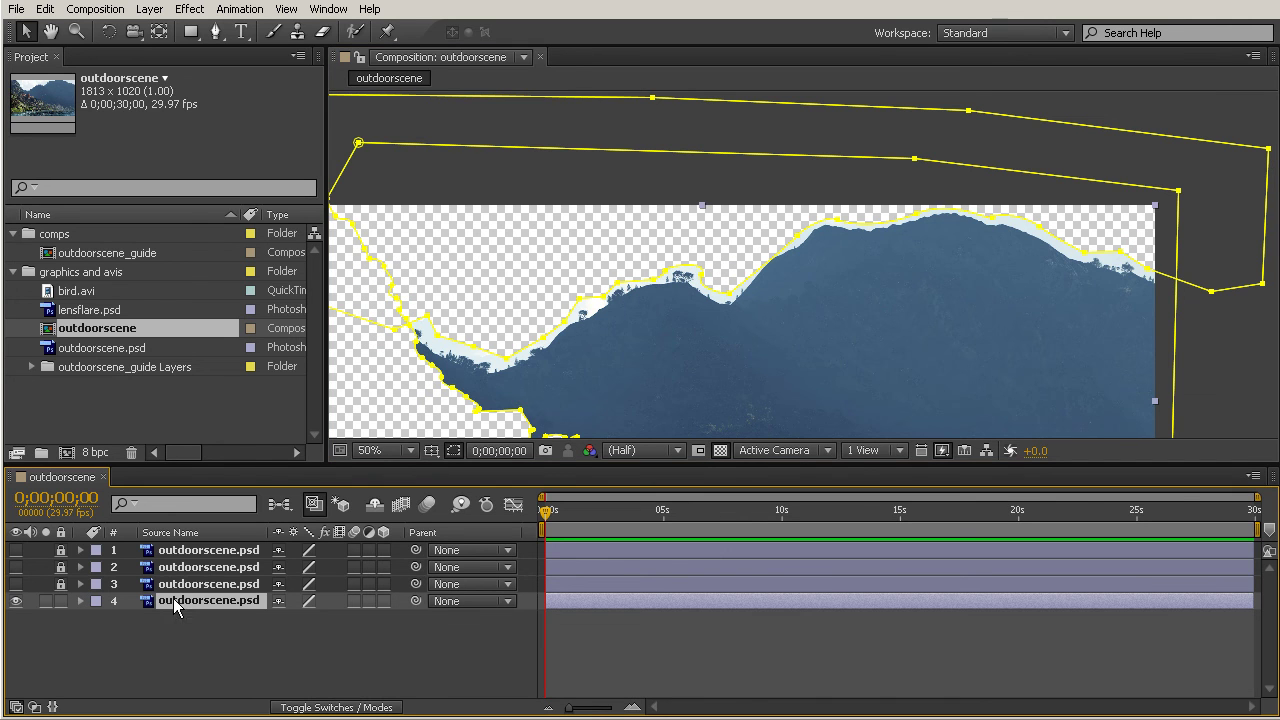
key("ctrl+d")
left_click(61, 601)
left_click(100, 669)
left_click(16, 601)
left_click(199, 617)
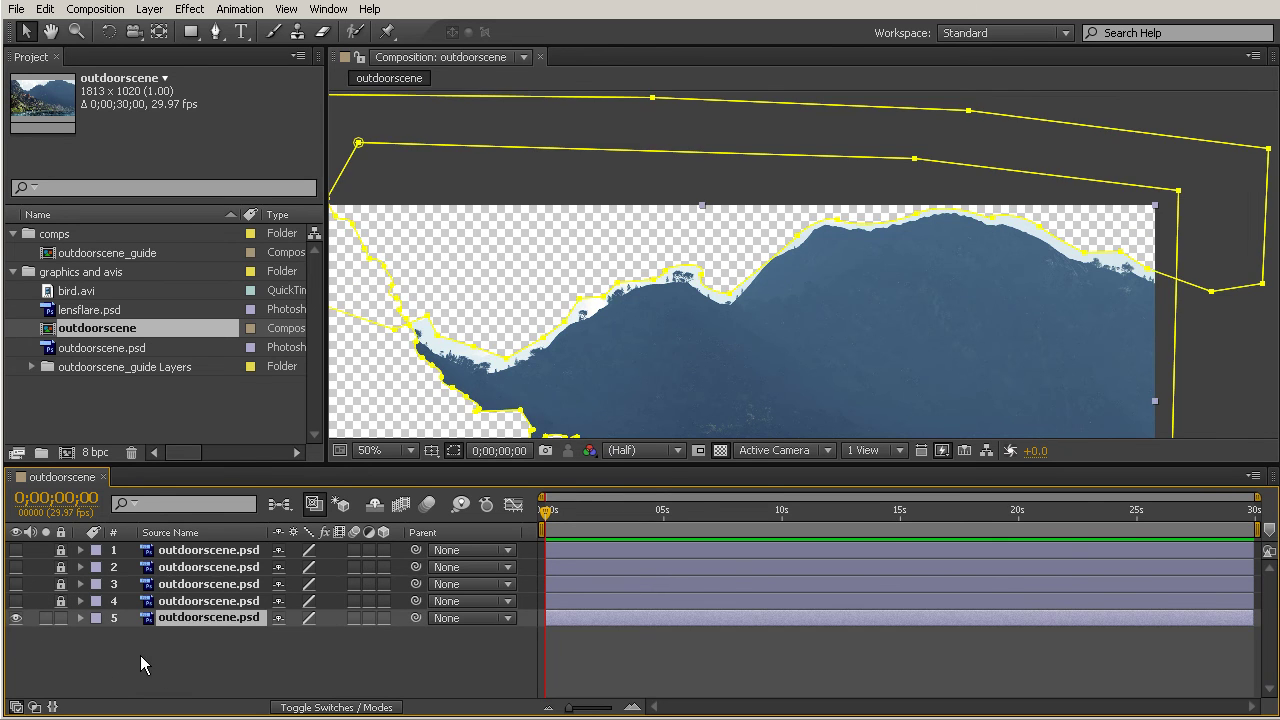
- Delete Mask 3 from layer 5, keeping only Mask 4
left_click(82, 618)
key("h")
left_click_drag(586, 343, 686, 278)
key("v")
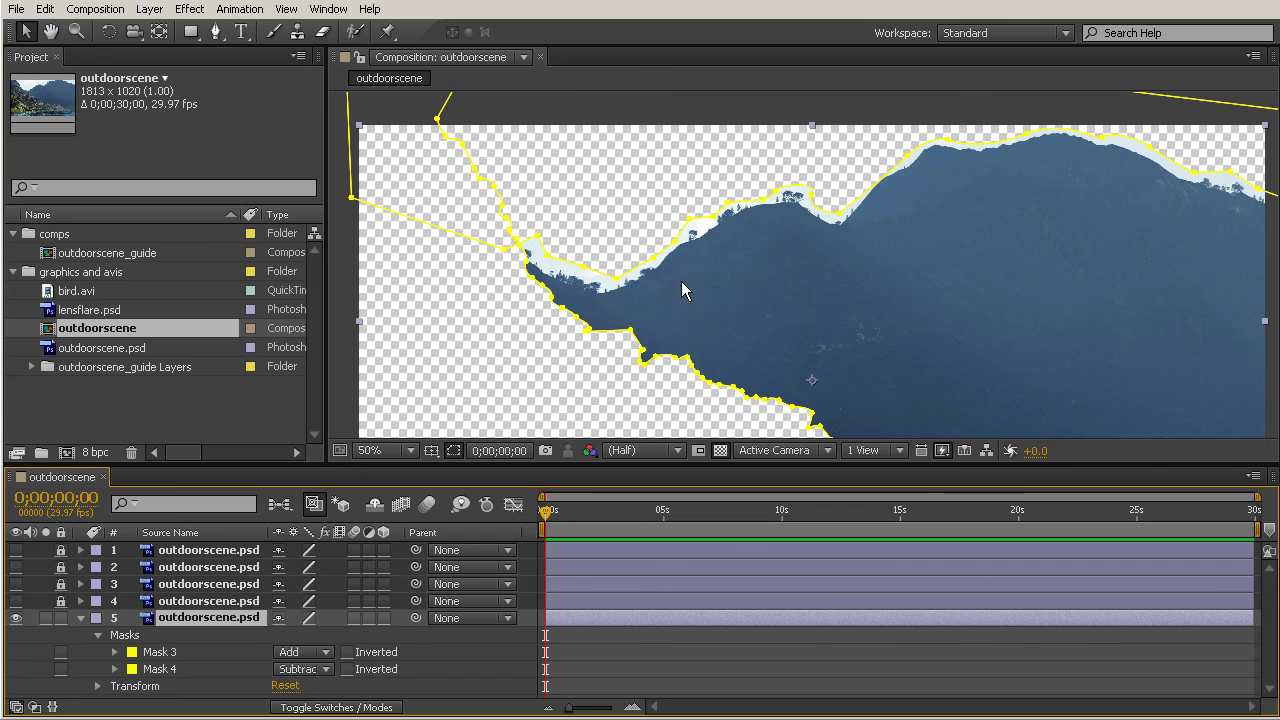
left_click(158, 654)
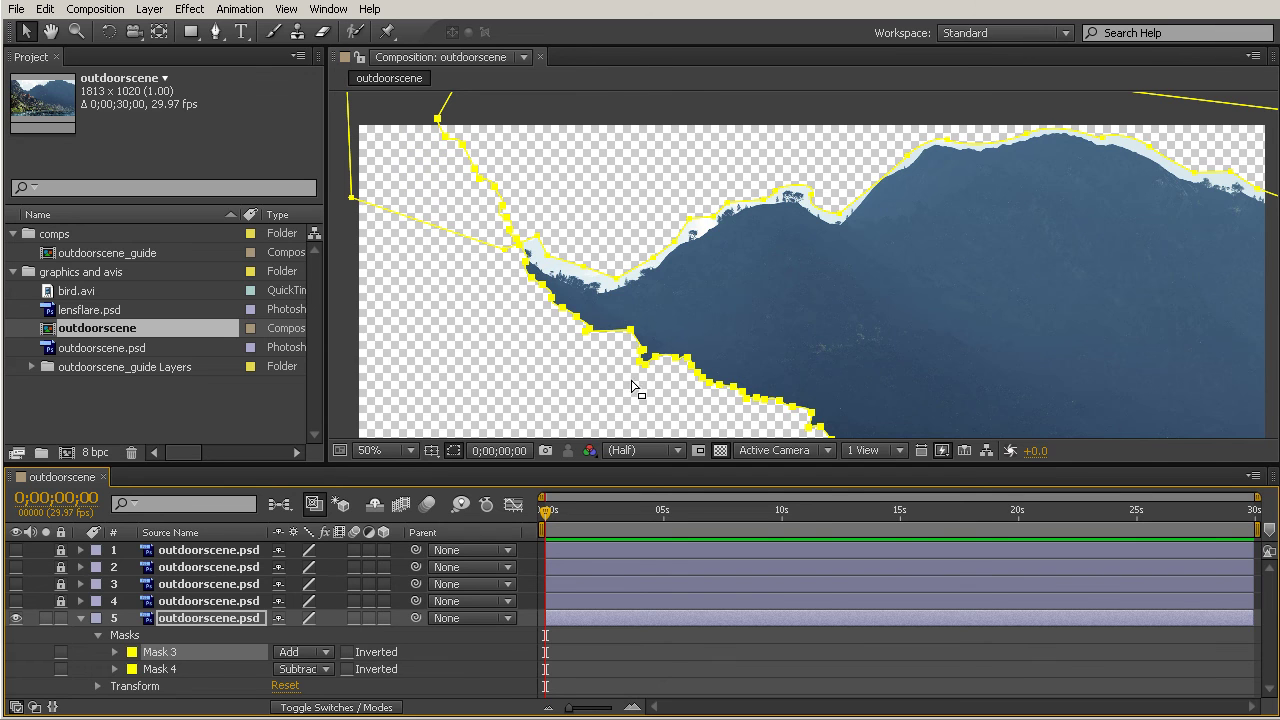
key("Delete")
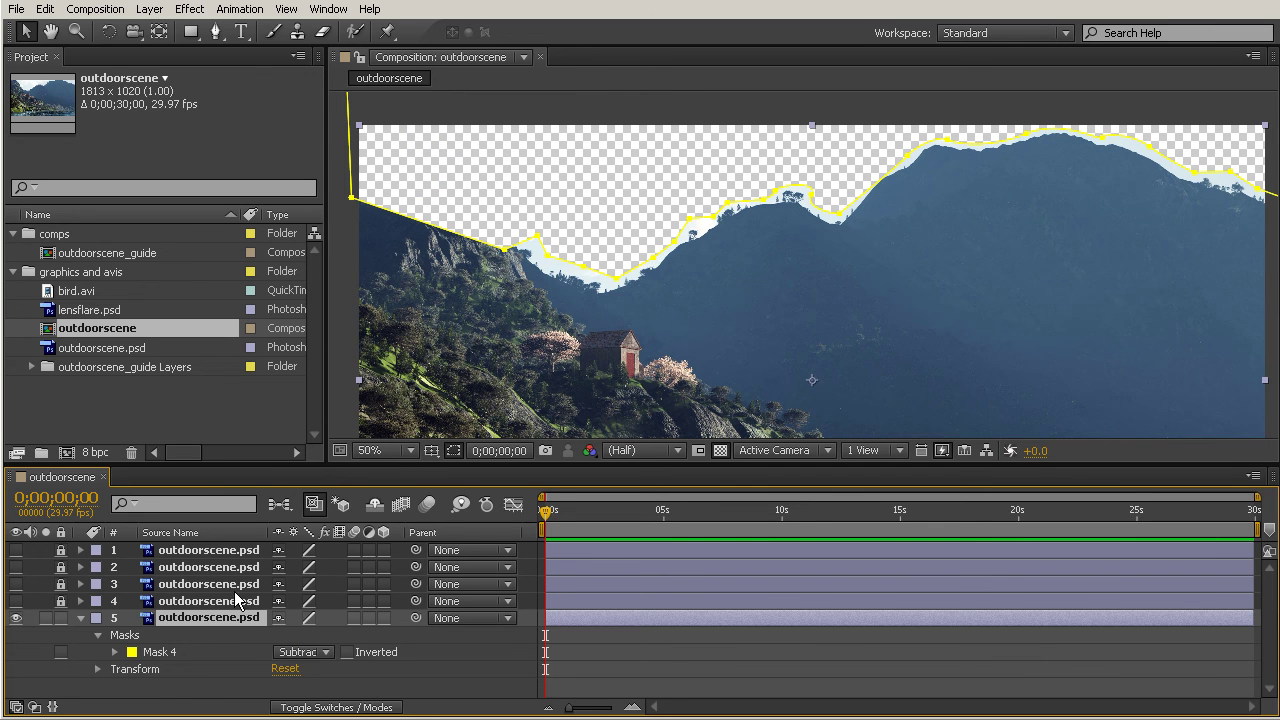
- Set Mask 4's mode to Add on layer 5 to keep the sky
left_click(172, 652)
left_click(311, 653)
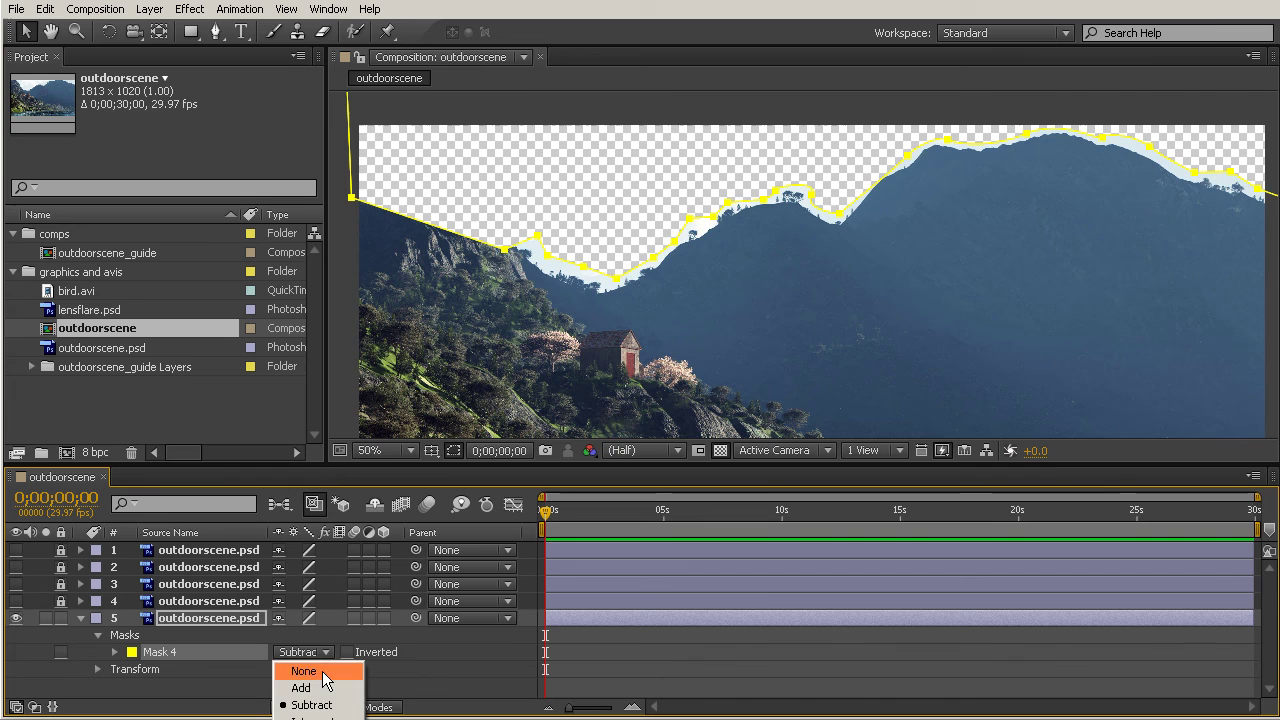
left_click(300, 688)
- Move Mask 4's points near the left mountain inward so the sky mask excludes the rocky slope
left_click_drag(1035, 300, 1121, 332)
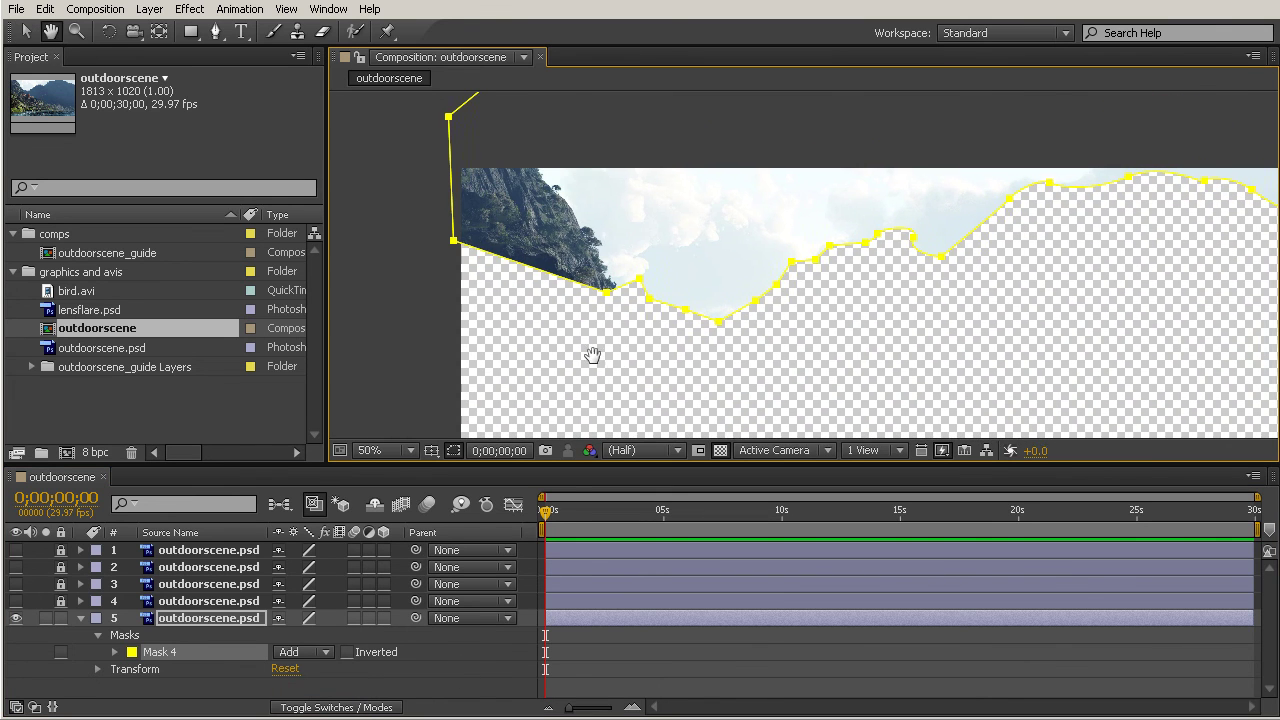
left_click(479, 281)
left_click(456, 243)
left_click_drag(456, 243, 606, 211)
left_click(610, 286)
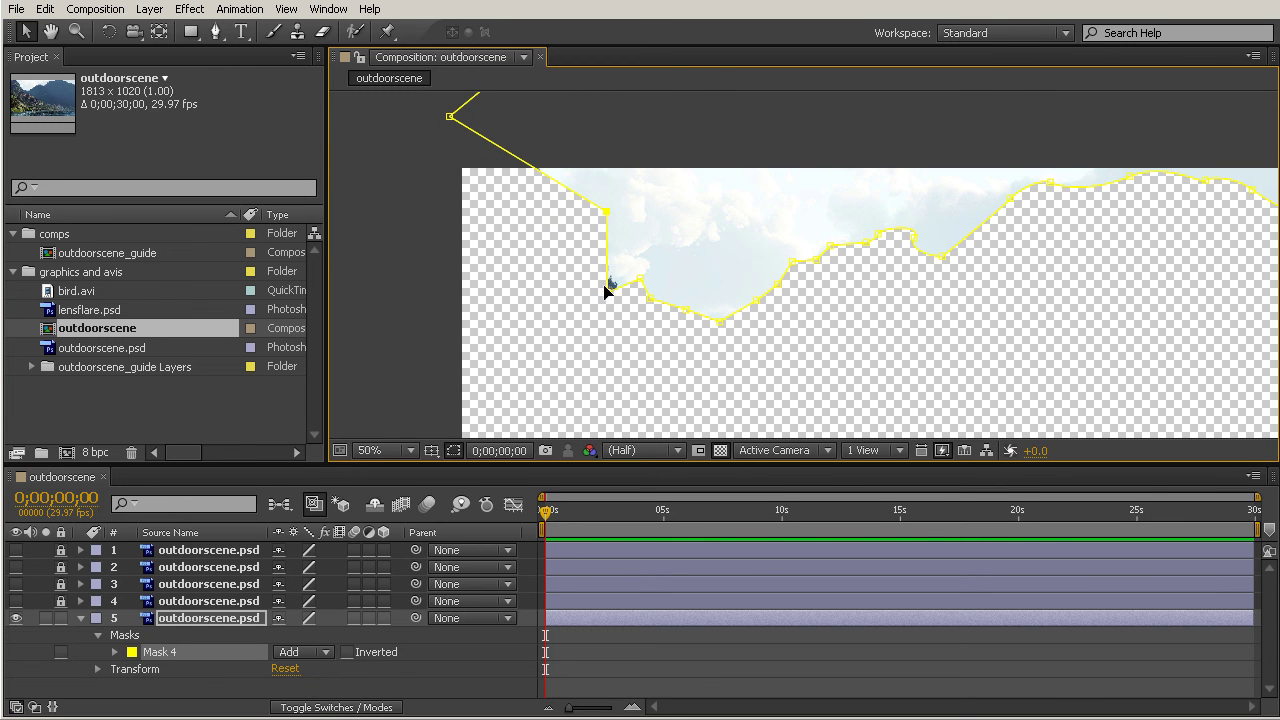
left_click_drag(450, 117, 485, 119)
mouse_move(641, 279)
left_mouse_down()
mouse_move(628, 318)
mouse_move(636, 294)
left_mouse_up()
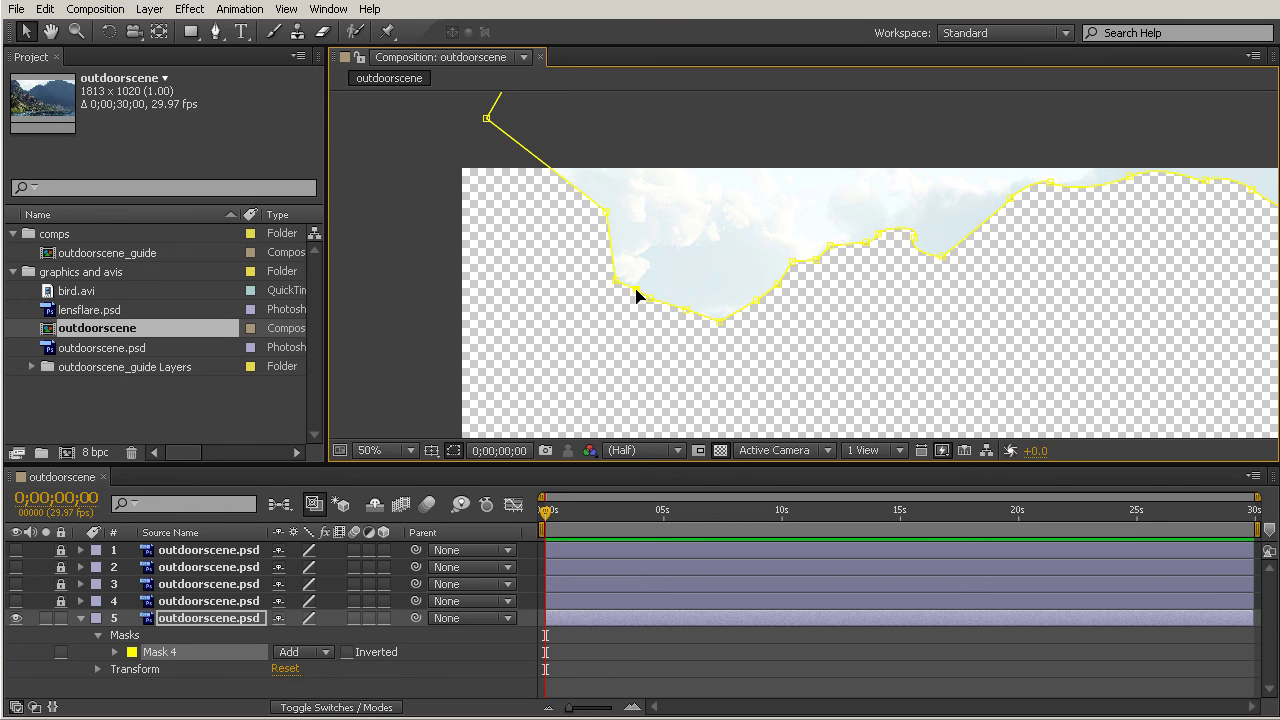
- Show and unlock layers 1 to 4, and collapse and deselect layer 5
key("space")
left_click_drag(760, 297, 760, 243)
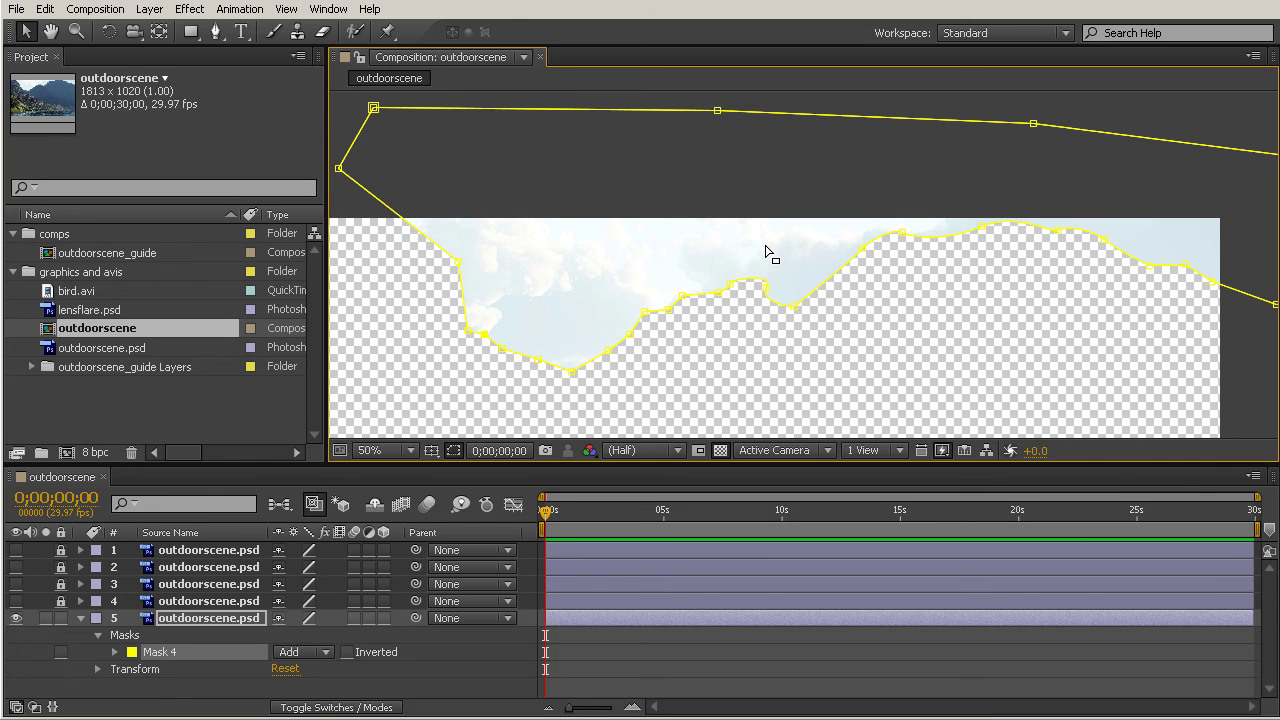
key("z")
left_click(725, 290, "alt")
left_click_drag(817, 340, 786, 274)
left_click_drag(16, 550, 64, 598)
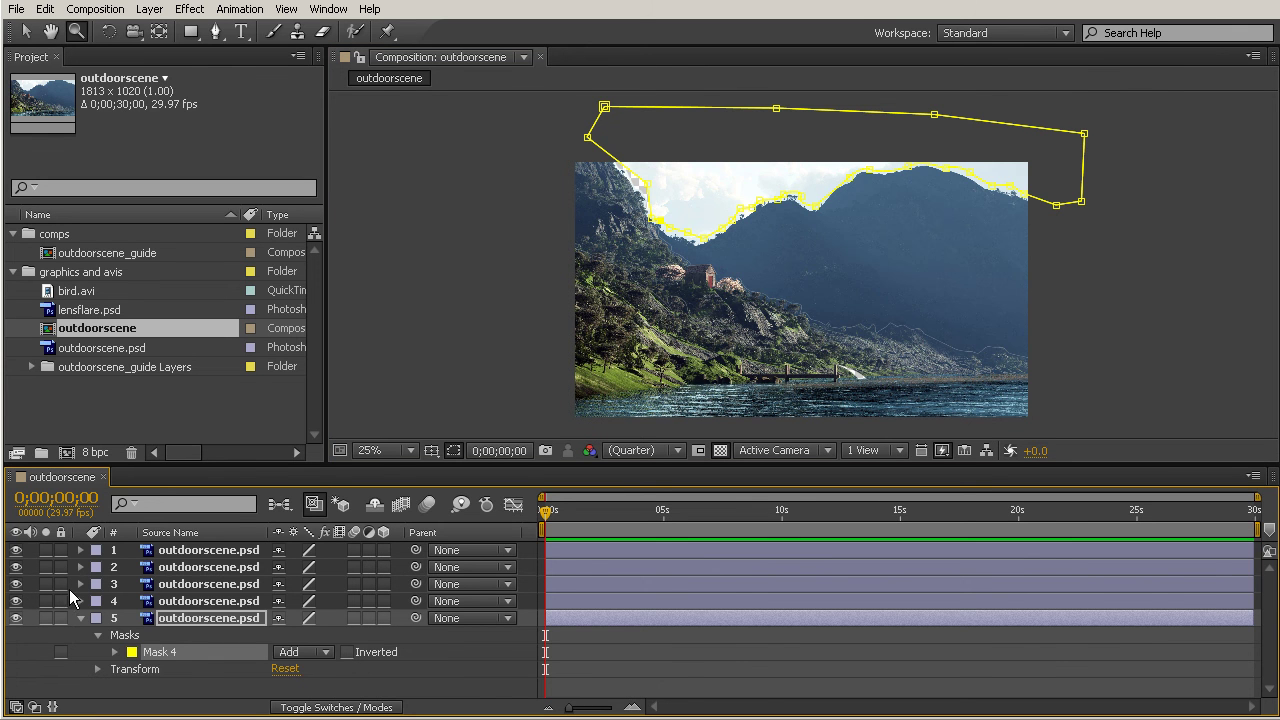
left_click(82, 618)
left_click(80, 650)
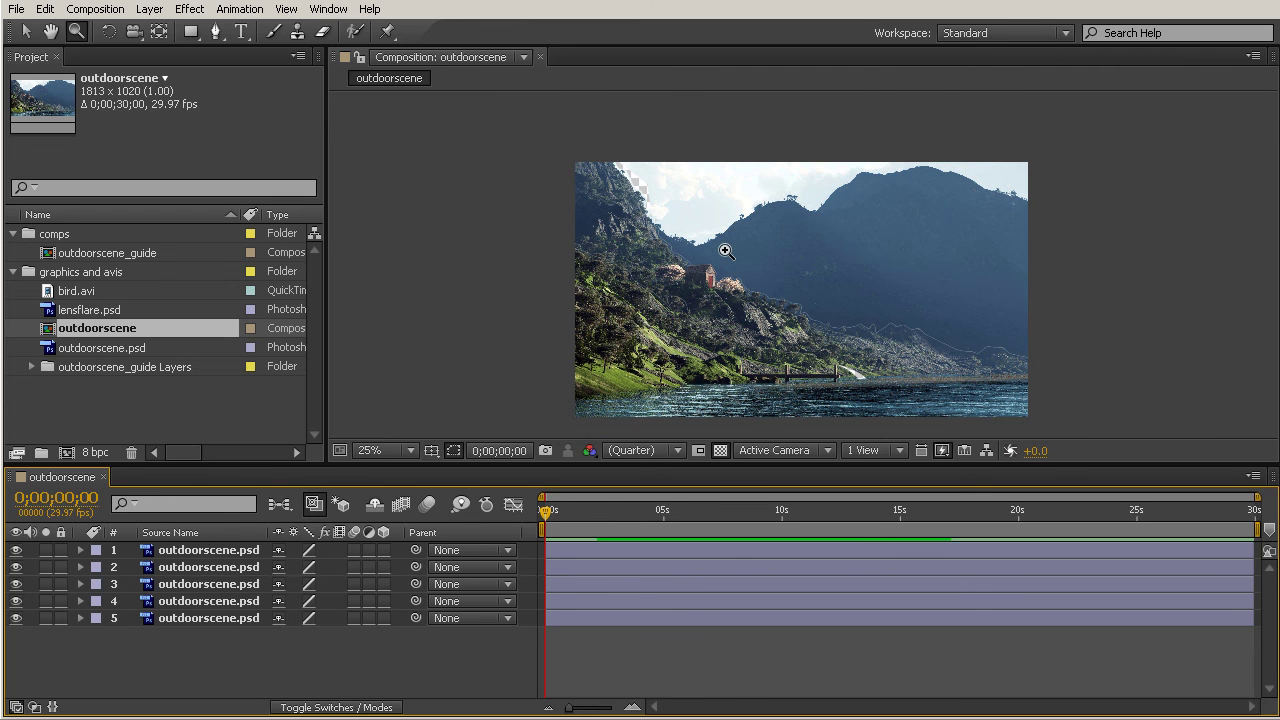
- Reshape layer 5's mask beside the left mountain with the Convert Vertex tool to fill the transparent gap, and deselect the layer
left_click(641, 179)
left_click_drag(920, 330, 845, 300)
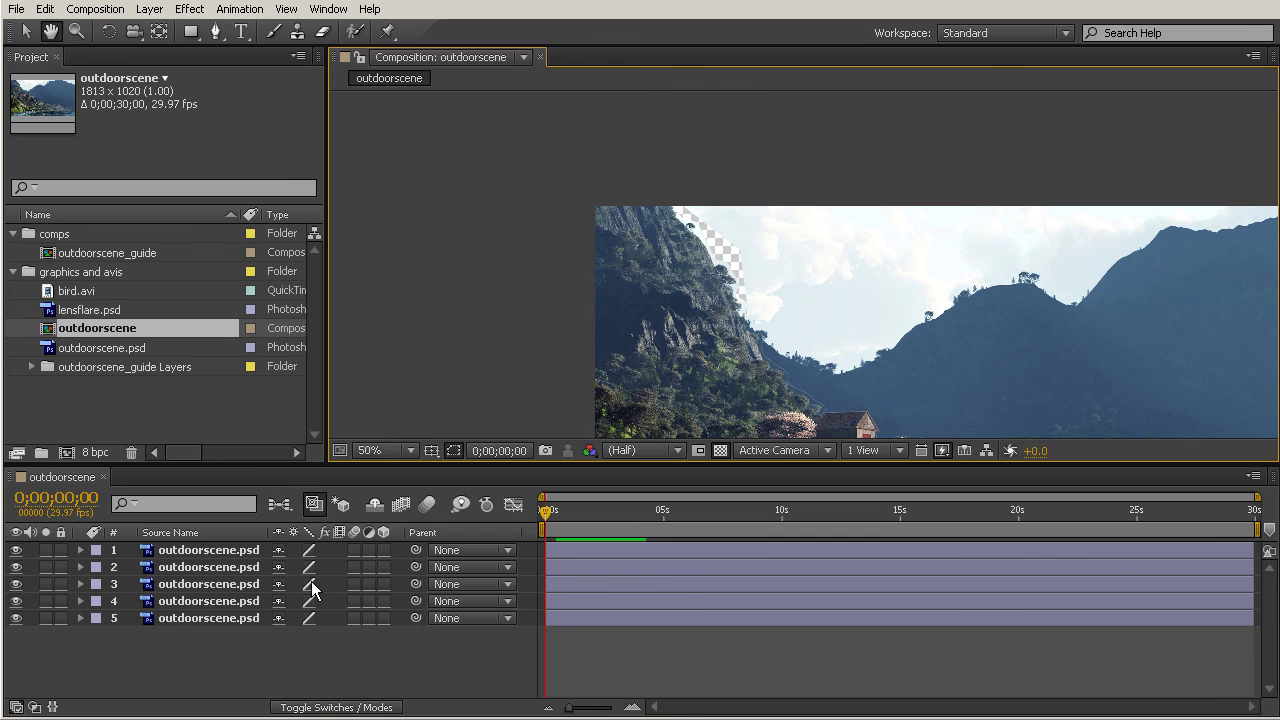
left_click(217, 620)
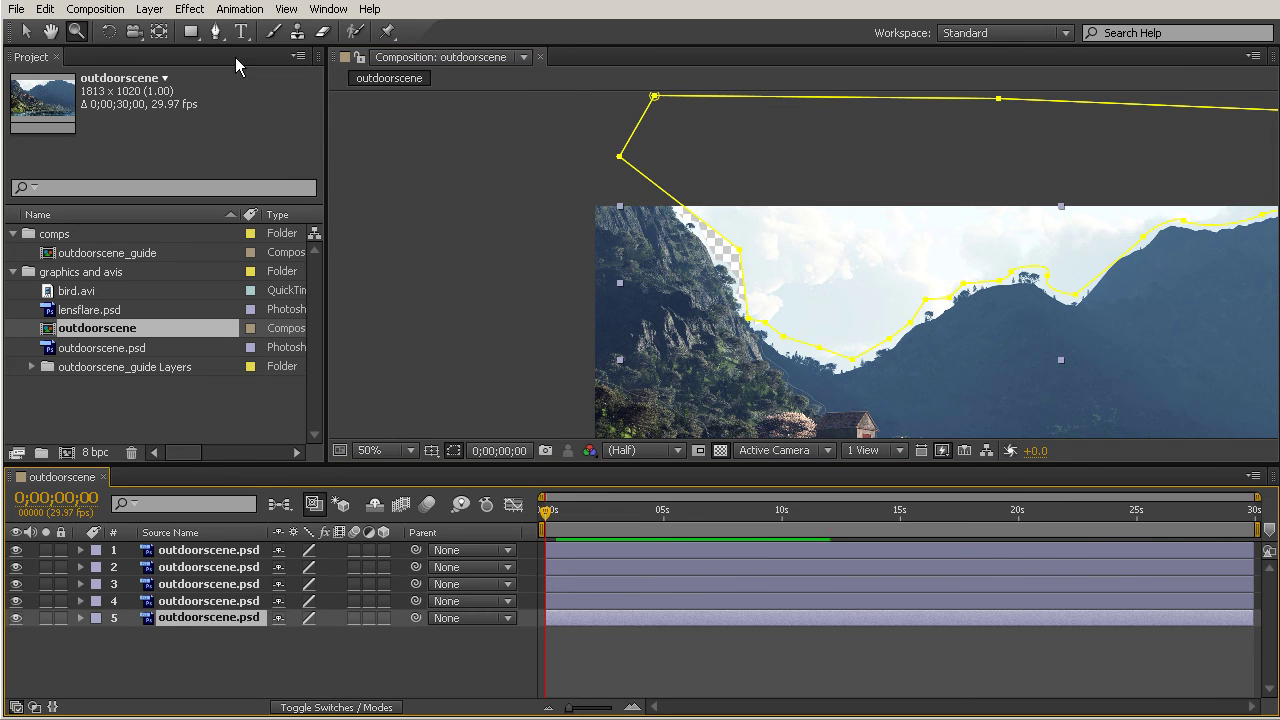
left_click_drag(215, 31, 328, 97)
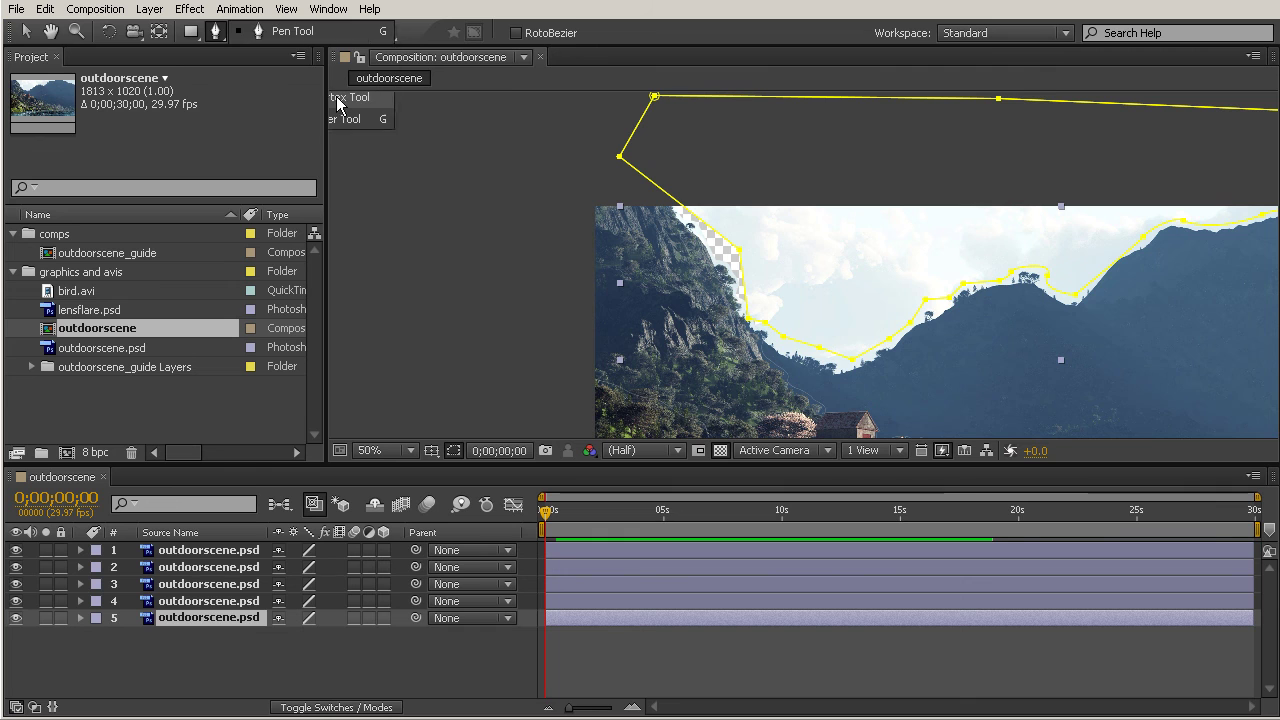
left_click(737, 262)
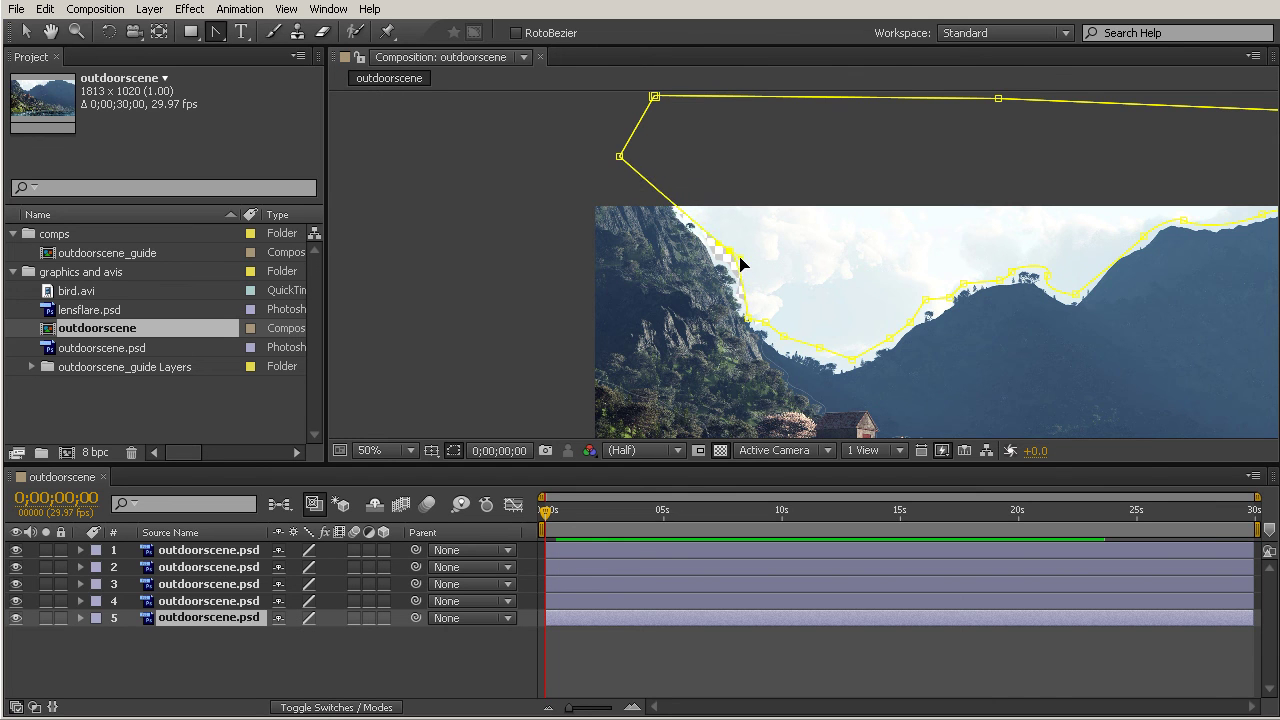
left_click_drag(736, 261, 726, 278)
left_click(26, 33)
left_click(294, 655)
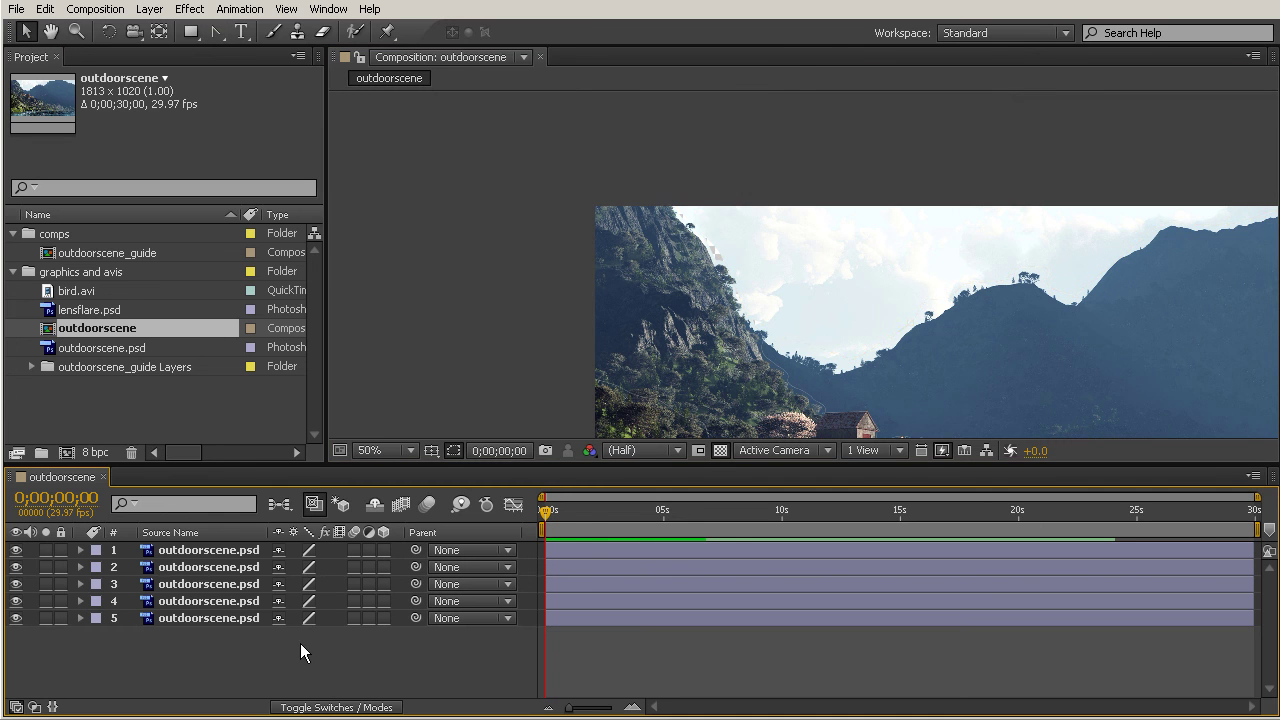
- Examine the composite for remaining gaps along the sky, mountain and shoreline edges, both close up and at full view
key("space")
left_click_drag(1120, 318, 1262, 233)
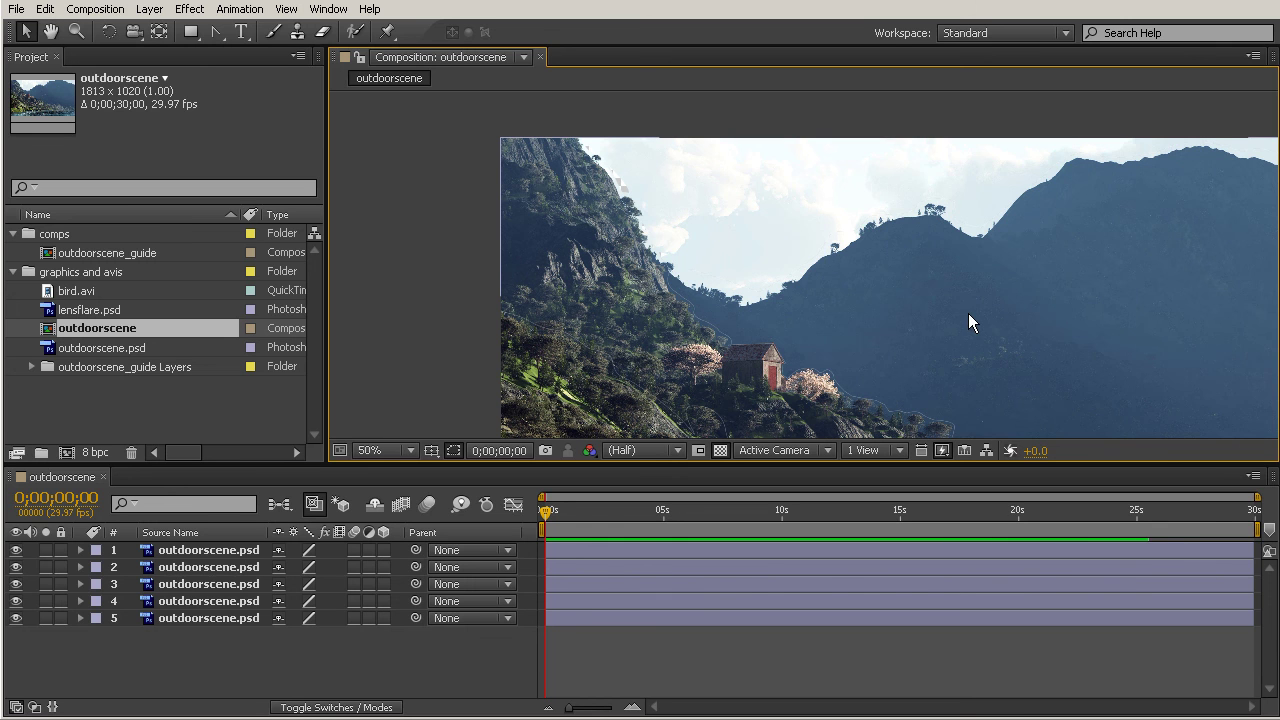
key("space")
left_click_drag(988, 340, 891, 277)
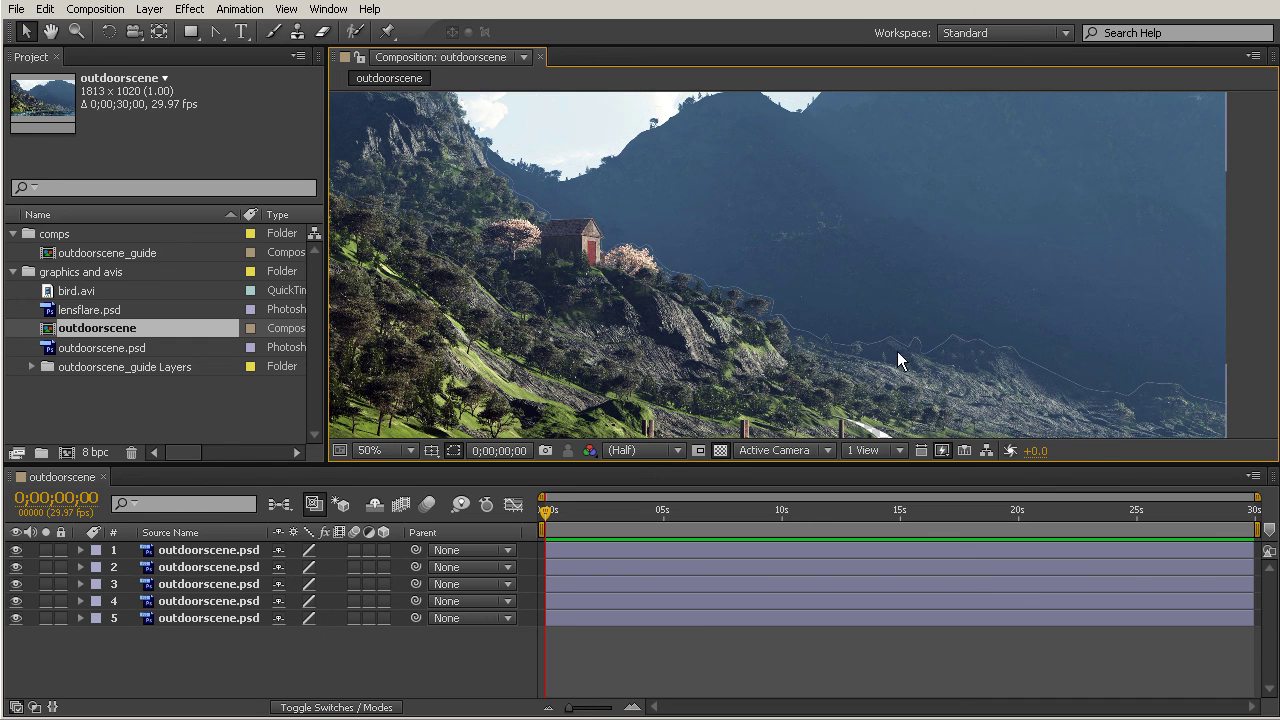
key("comma")
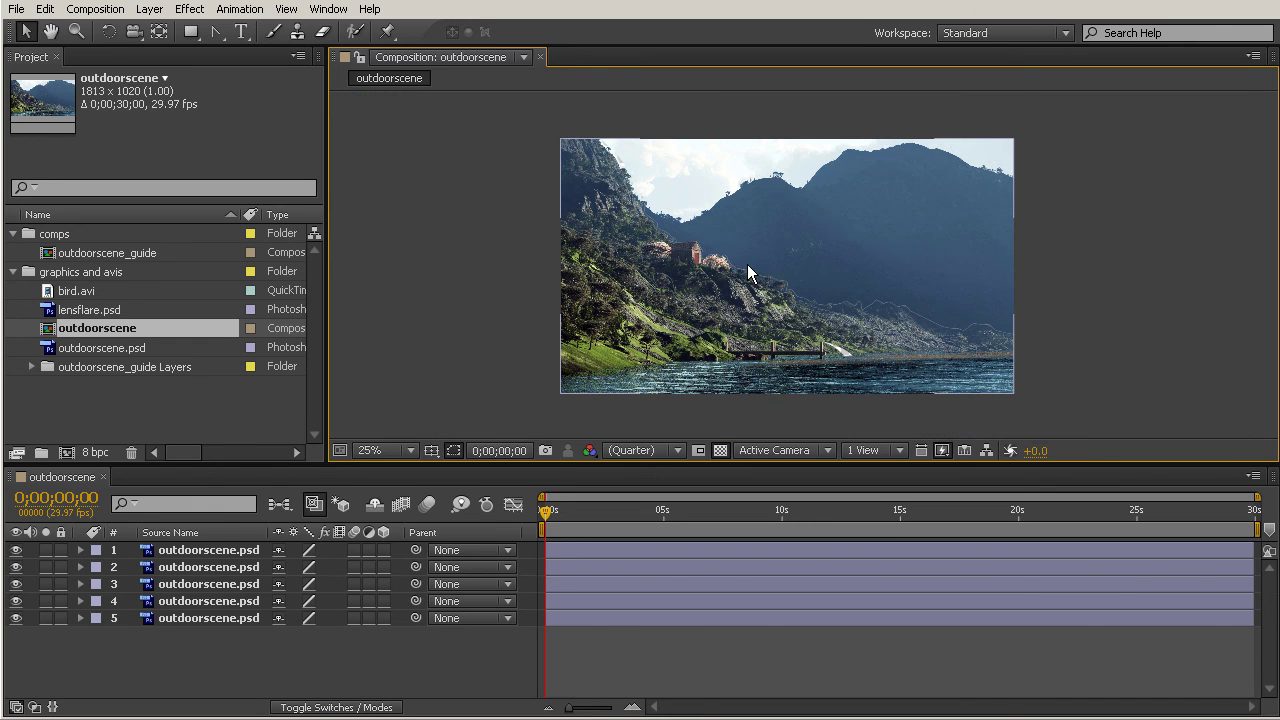
key("space")
left_click_drag(768, 272, 774, 282)
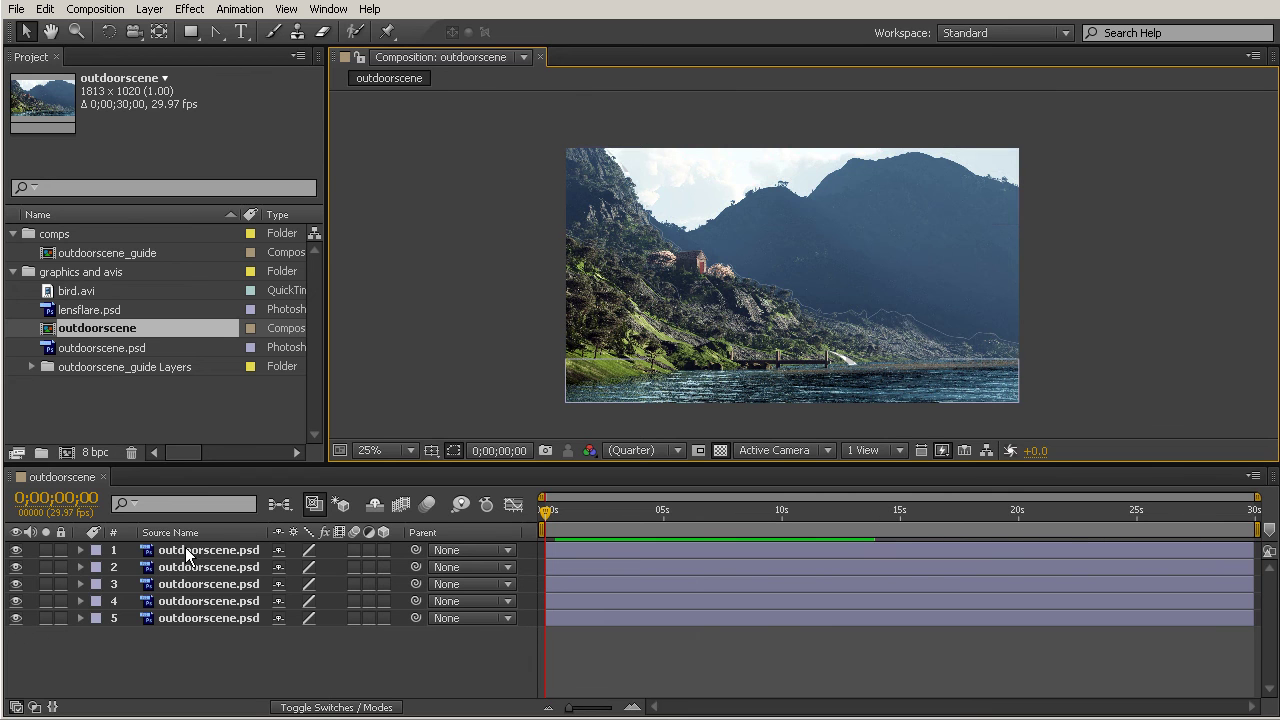
- Hide layers 5, 4, 3 and 2 one by one to check each cutout, and show all the layers again
left_click(15, 619)
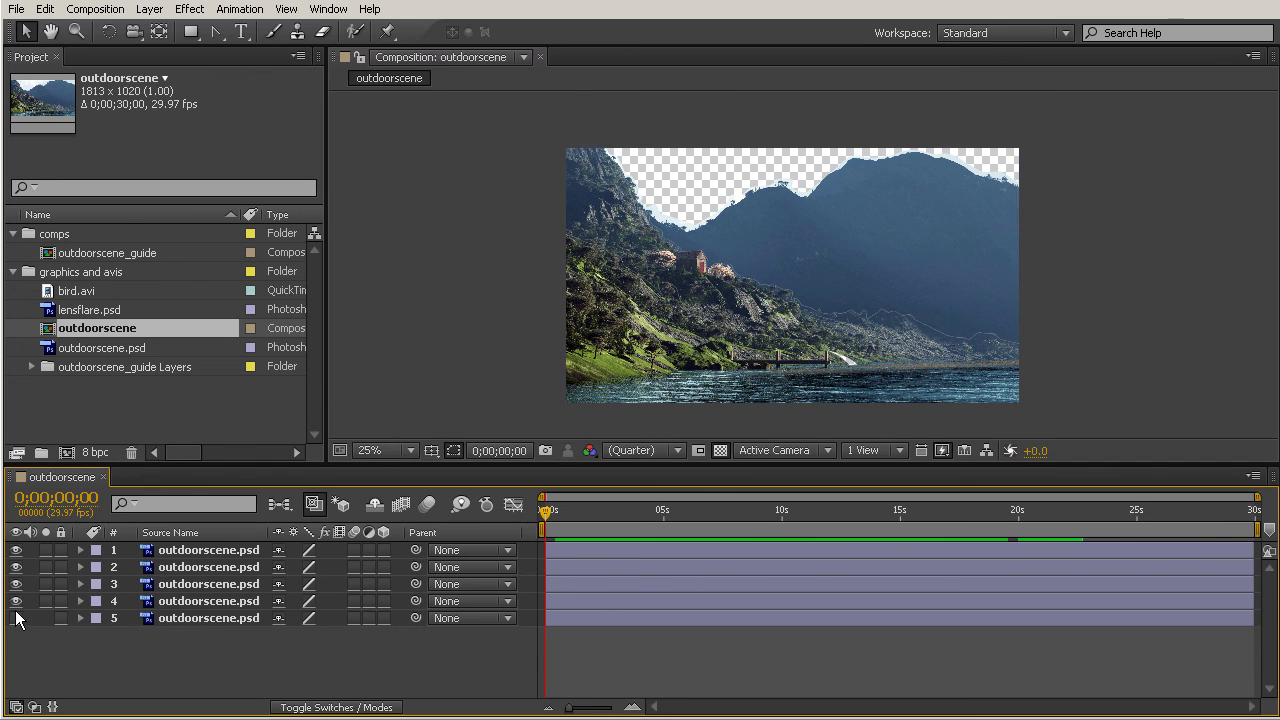
left_click(15, 601)
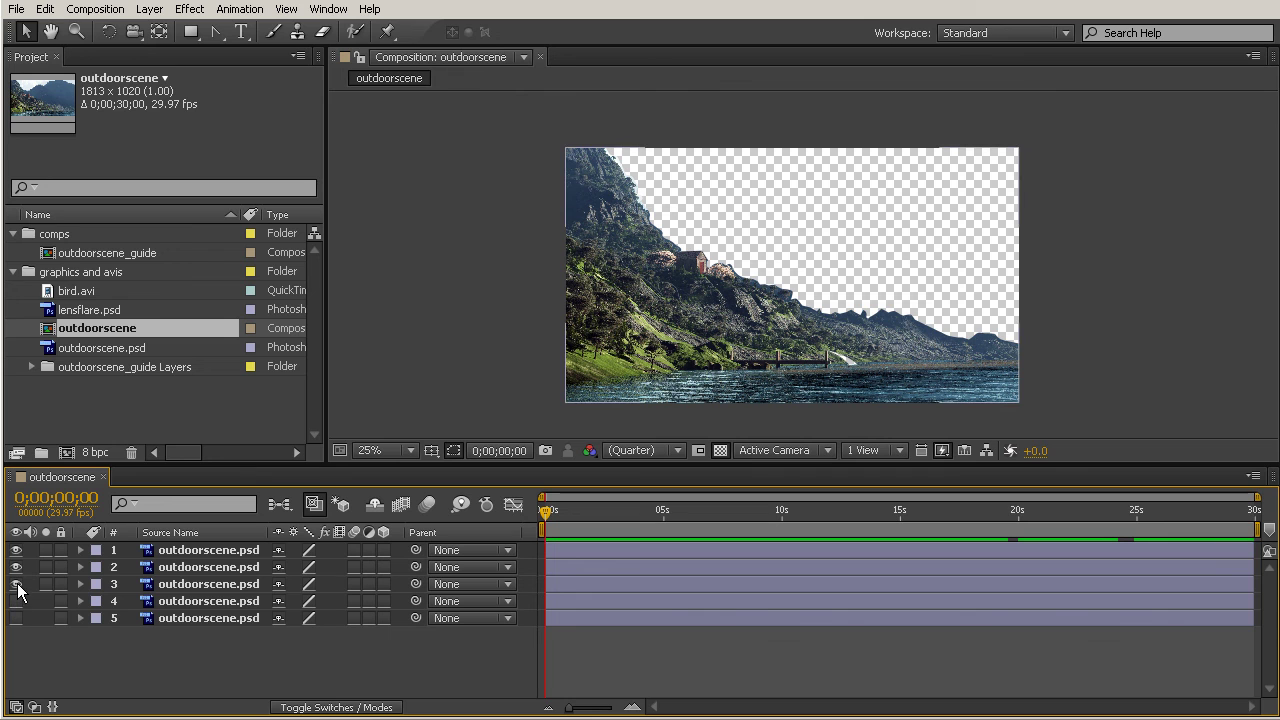
left_click(15, 584)
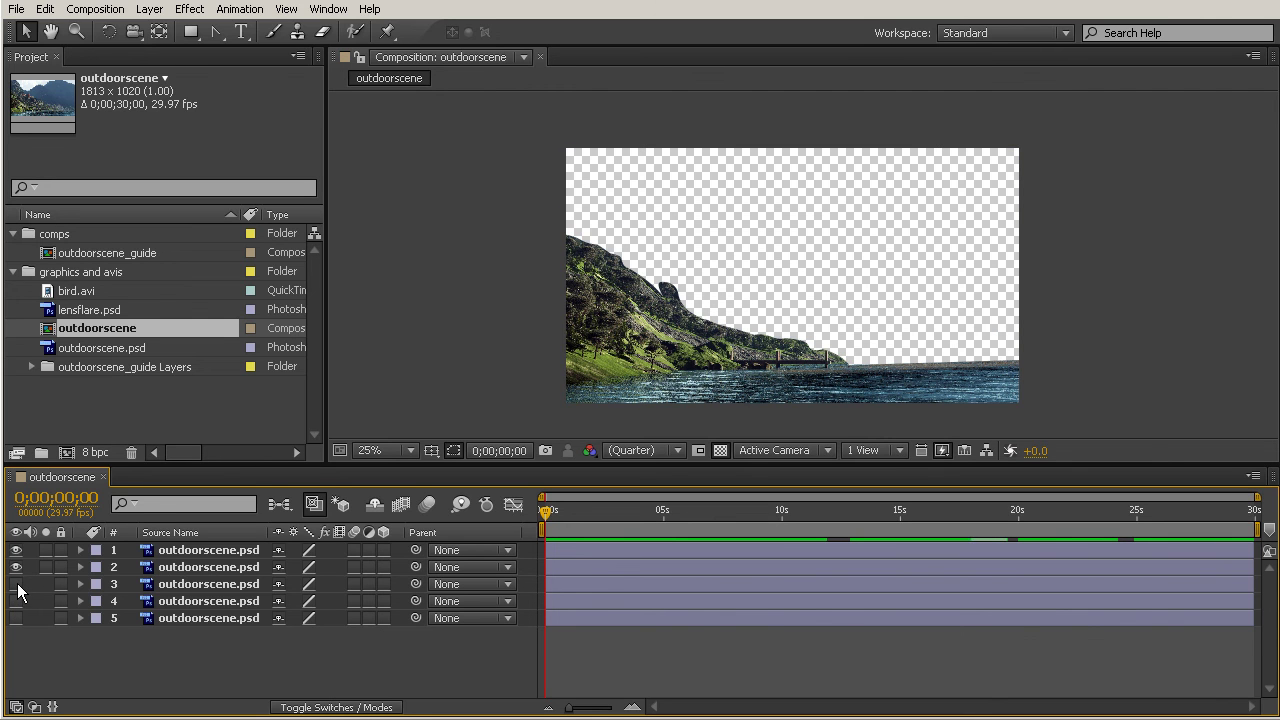
left_click(15, 567)
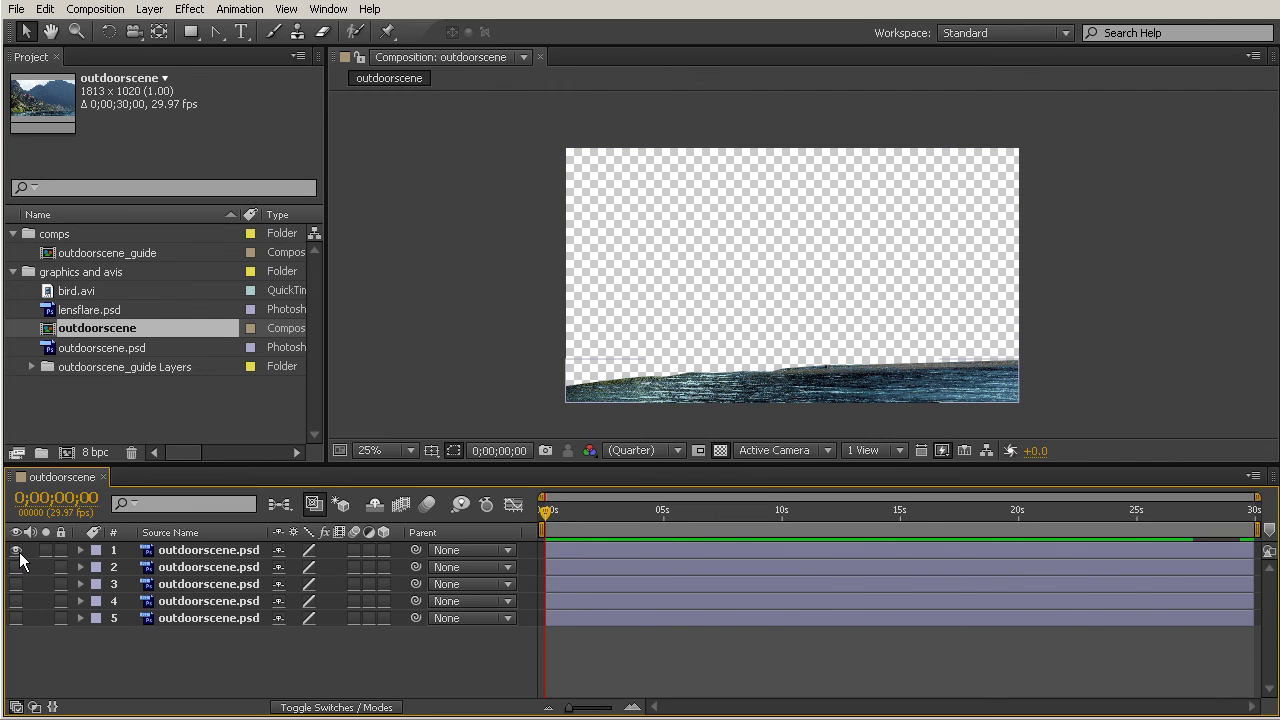
left_click_drag(17, 557, 22, 630)
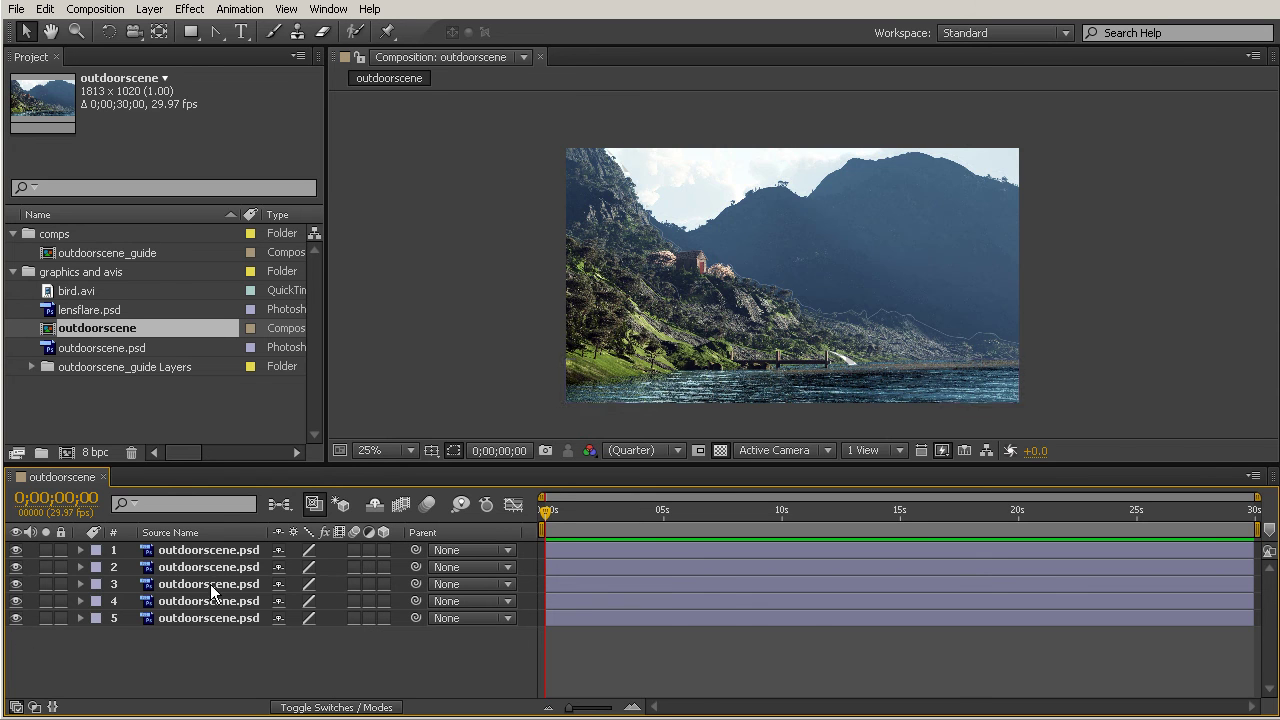